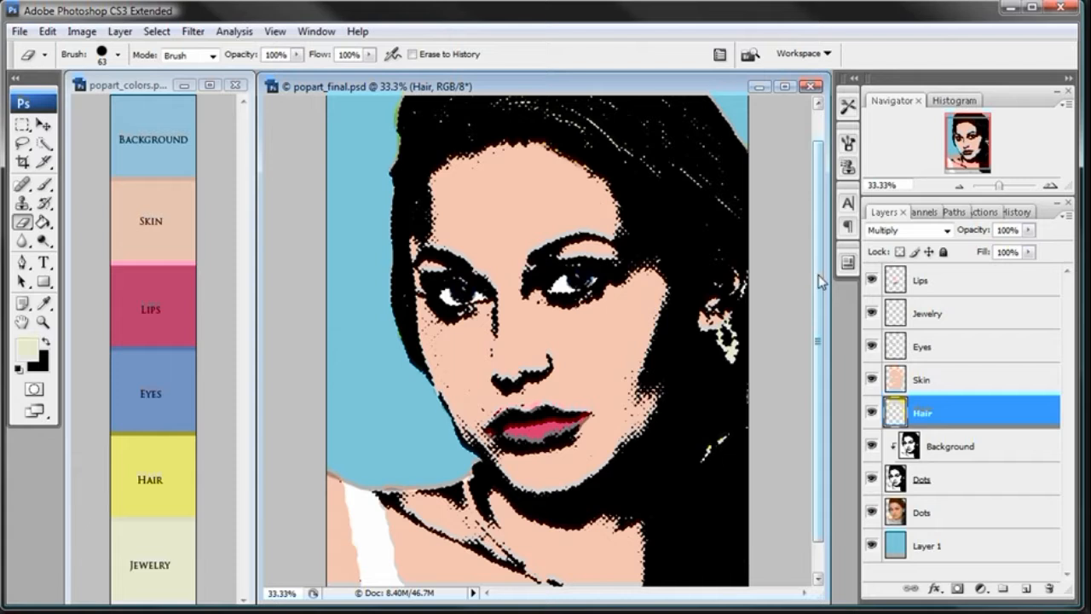
# - Review the source portrait, popart_colors.psd and popart_final.psd in the Pop Art folder in Adobe Bridge, and open the finished artwork in Photoshop
pyautogui.scroll(1, 820, 282)
pyautogui.scroll(-1, 820, 281)
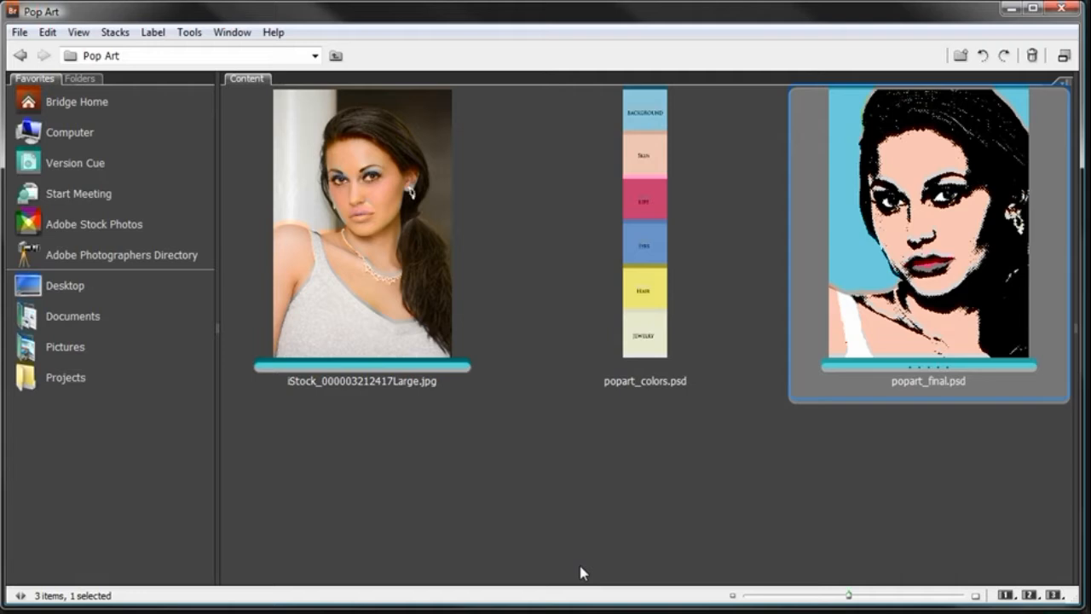
pyautogui.click(404, 247)
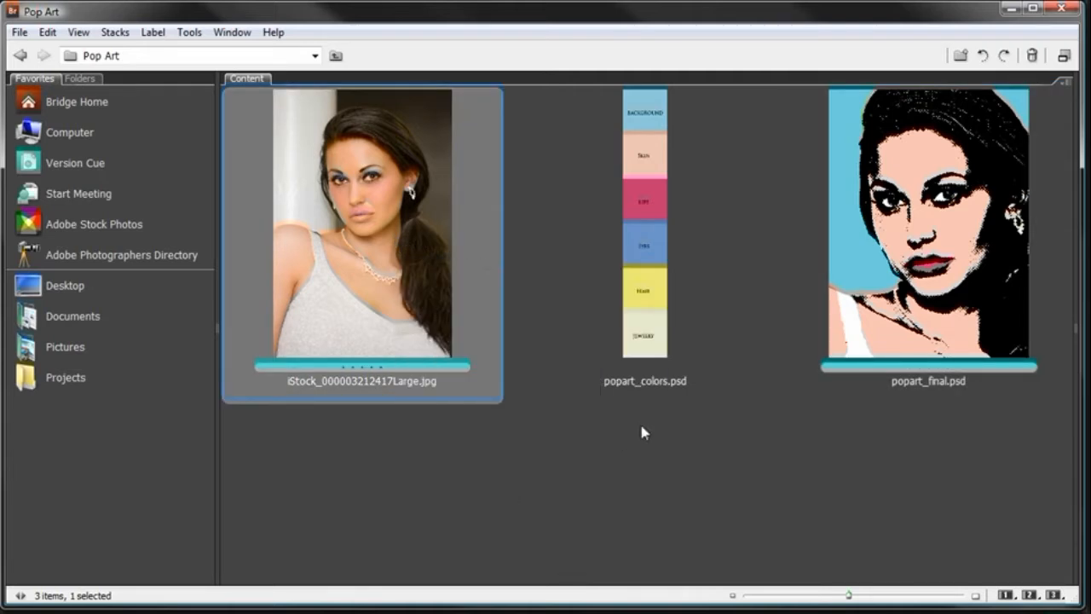
pyautogui.click(645, 288)
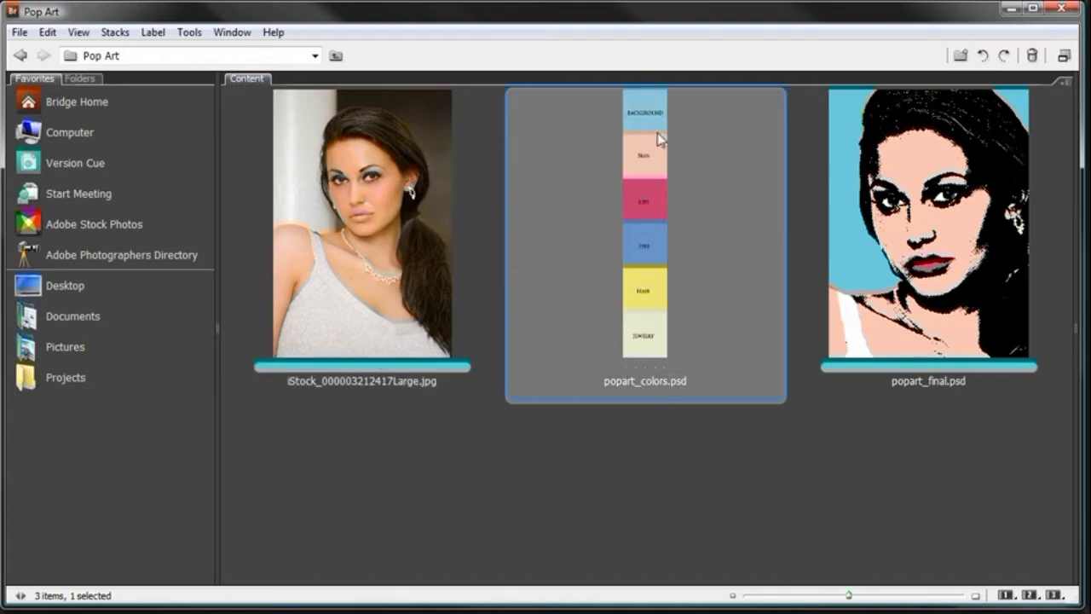
pyautogui.moveTo(657, 141)
pyautogui.click(692, 478)
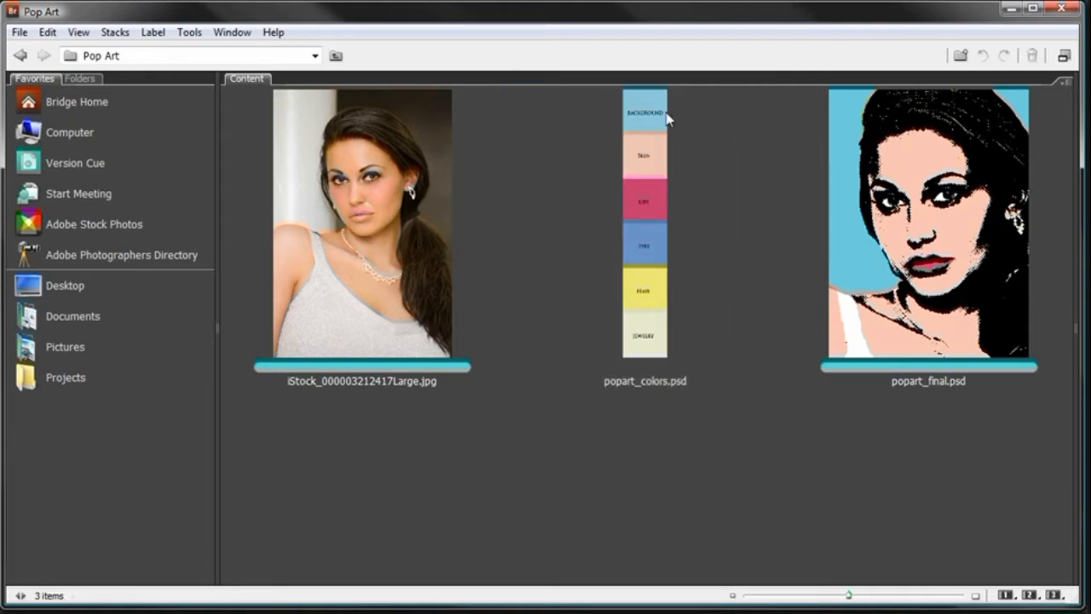
pyautogui.click(666, 350)
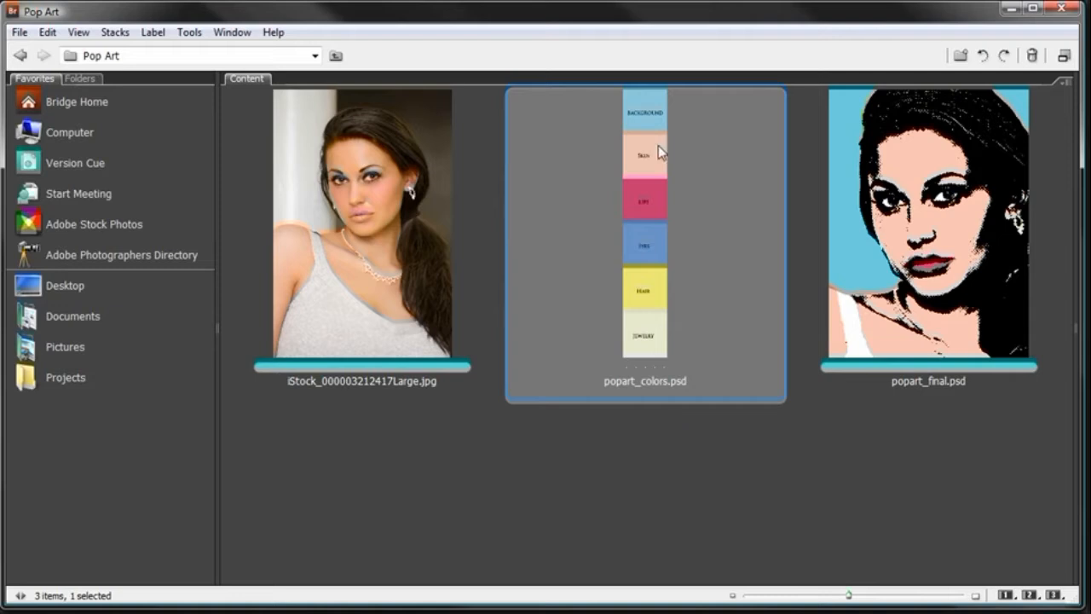
pyautogui.click(679, 464)
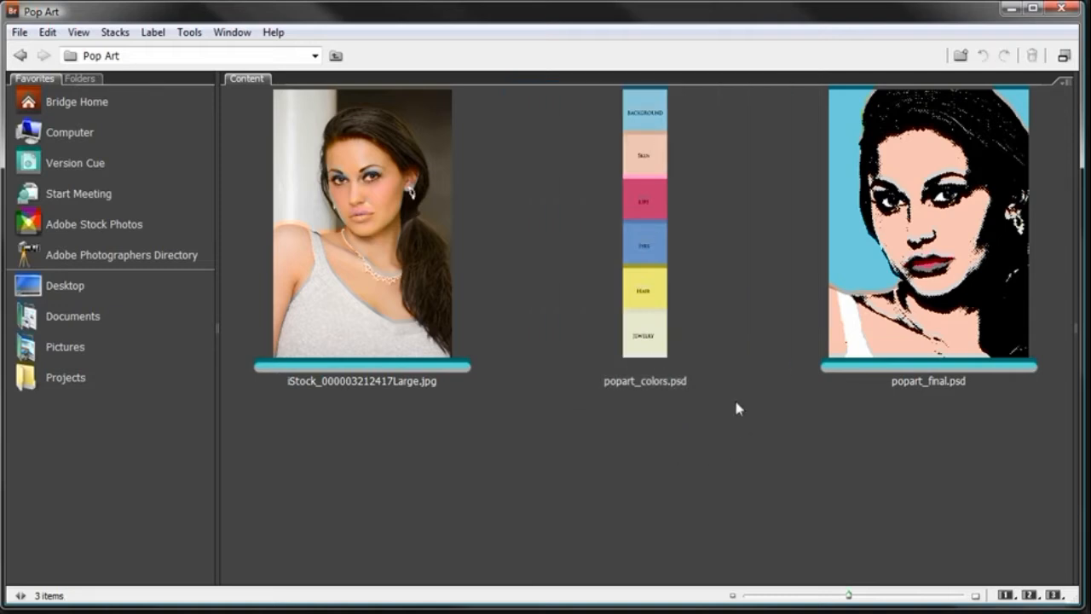
pyautogui.moveTo(658, 123)
pyautogui.click(656, 141)
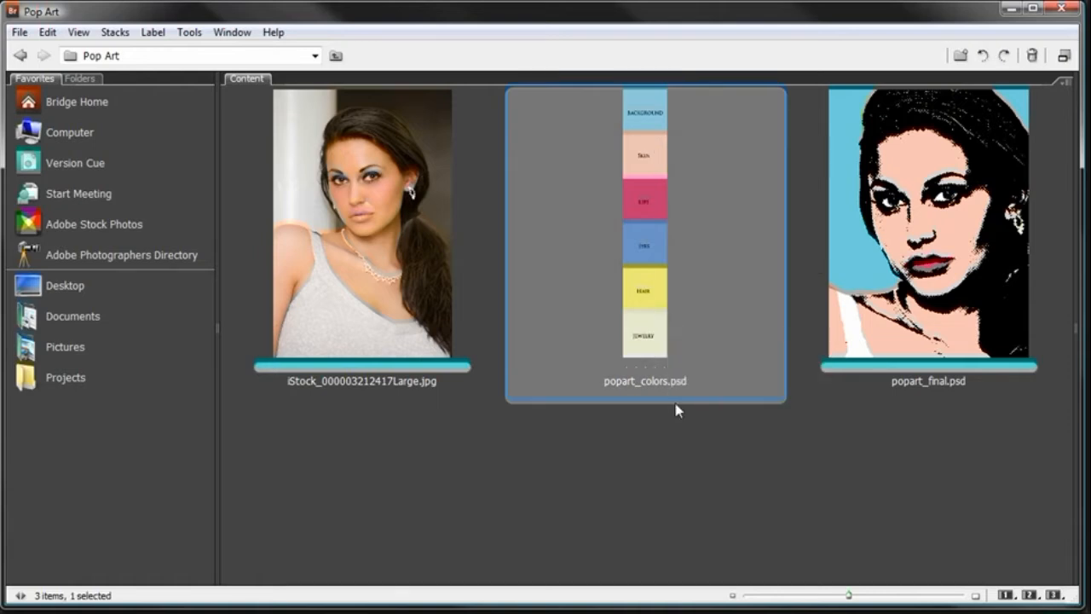
pyautogui.click(802, 448)
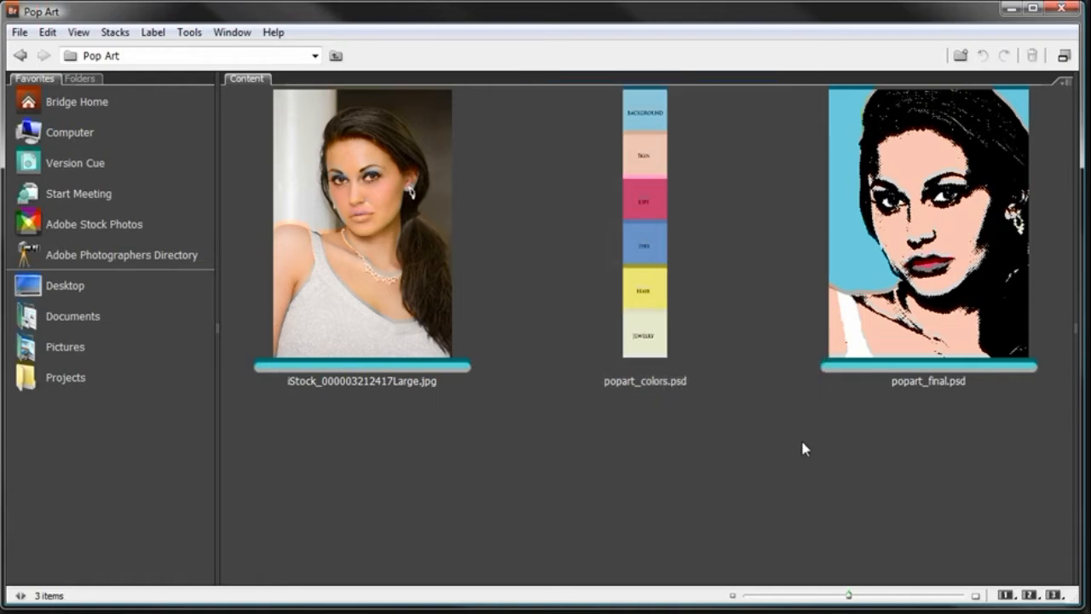
pyautogui.click(923, 243)
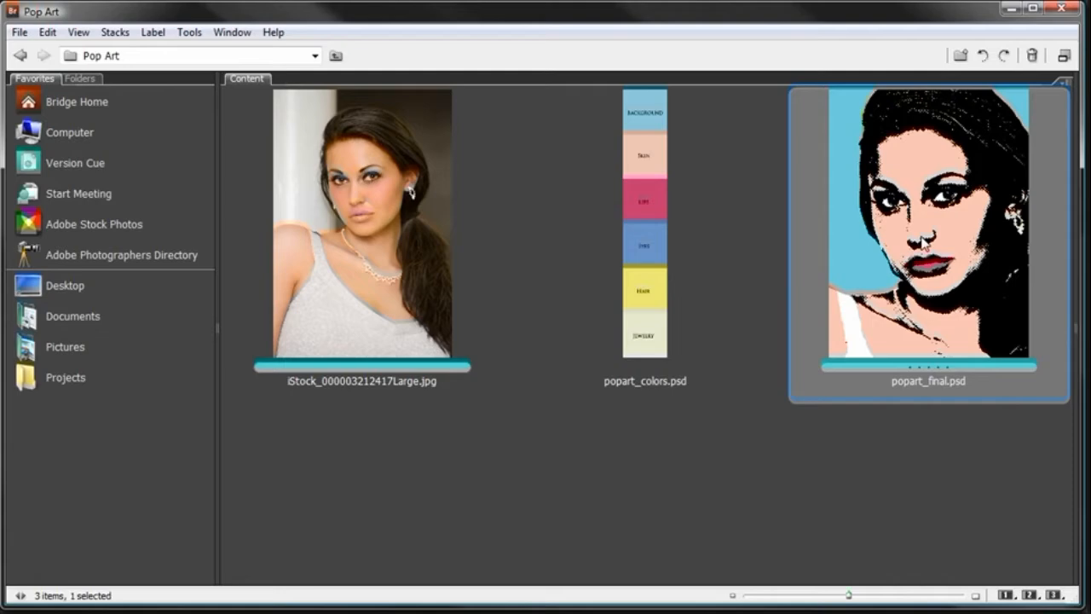
pyautogui.doubleClick(923, 243)
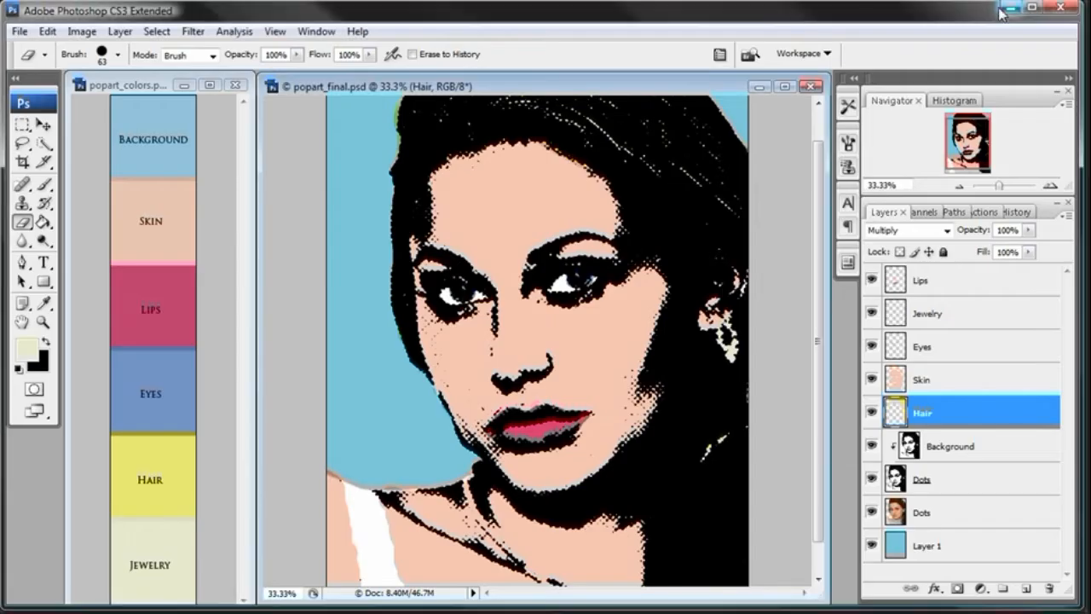
pyautogui.moveTo(439, 93); pyautogui.dragTo(768, 255)
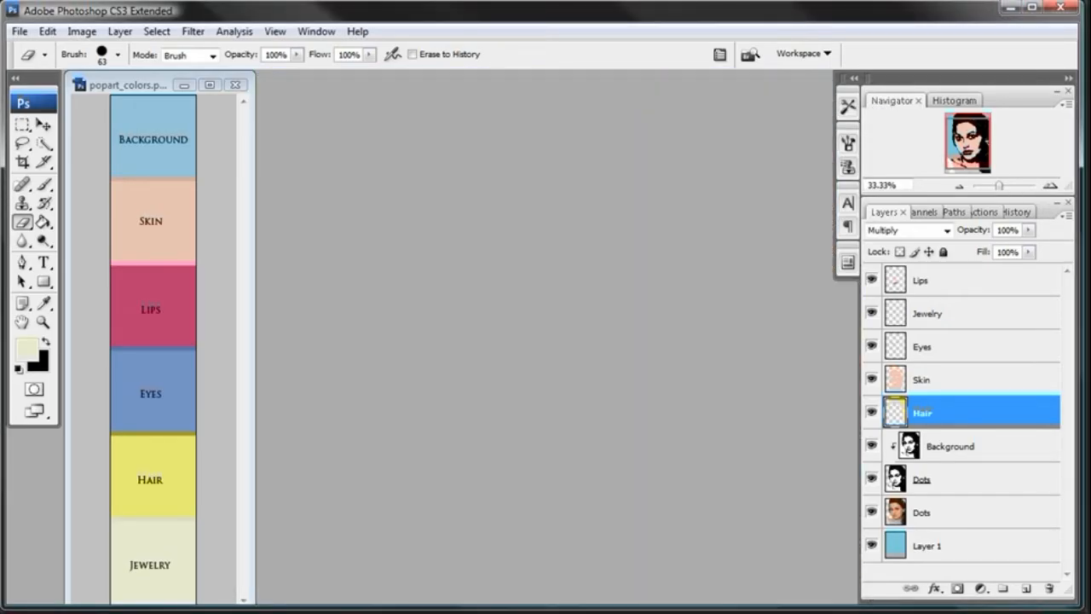
pyautogui.click(162, 84)
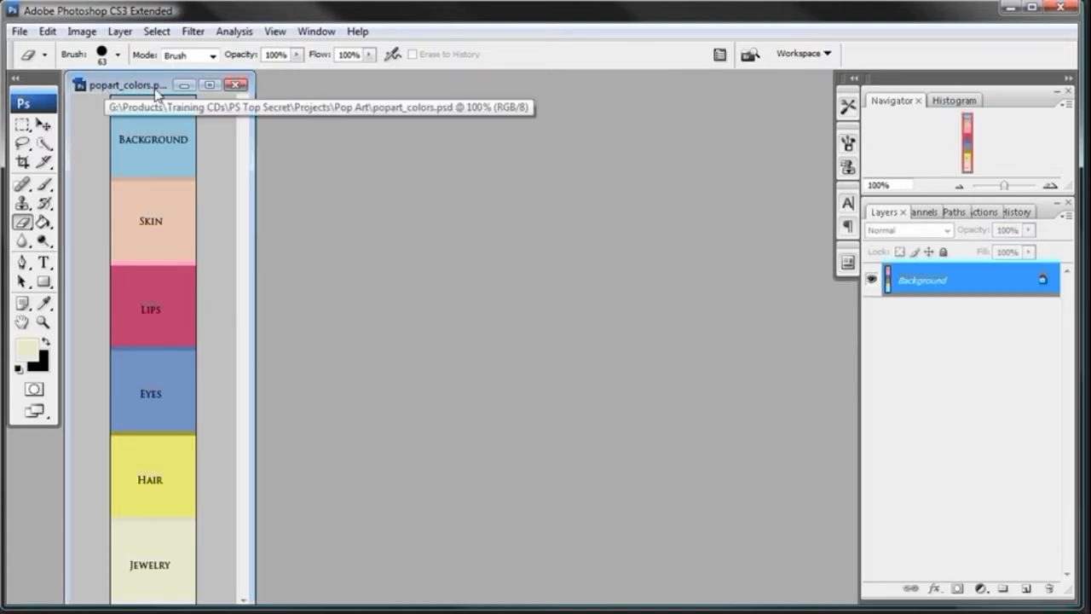
pyautogui.hotkey('ctrl', 'alt', 'o')
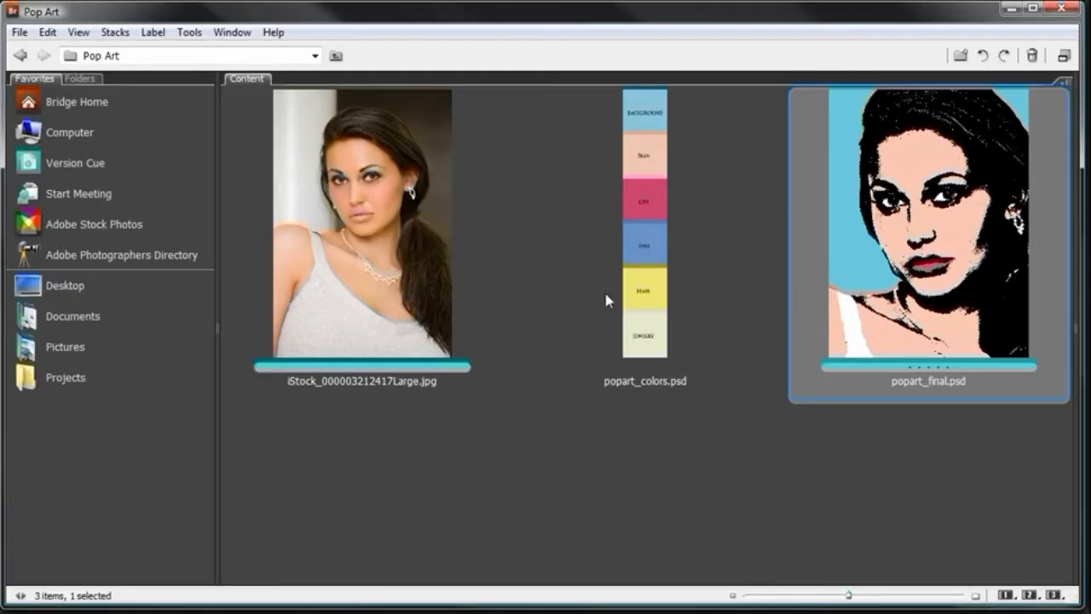
pyautogui.moveTo(648, 192)
pyautogui.click(372, 205)
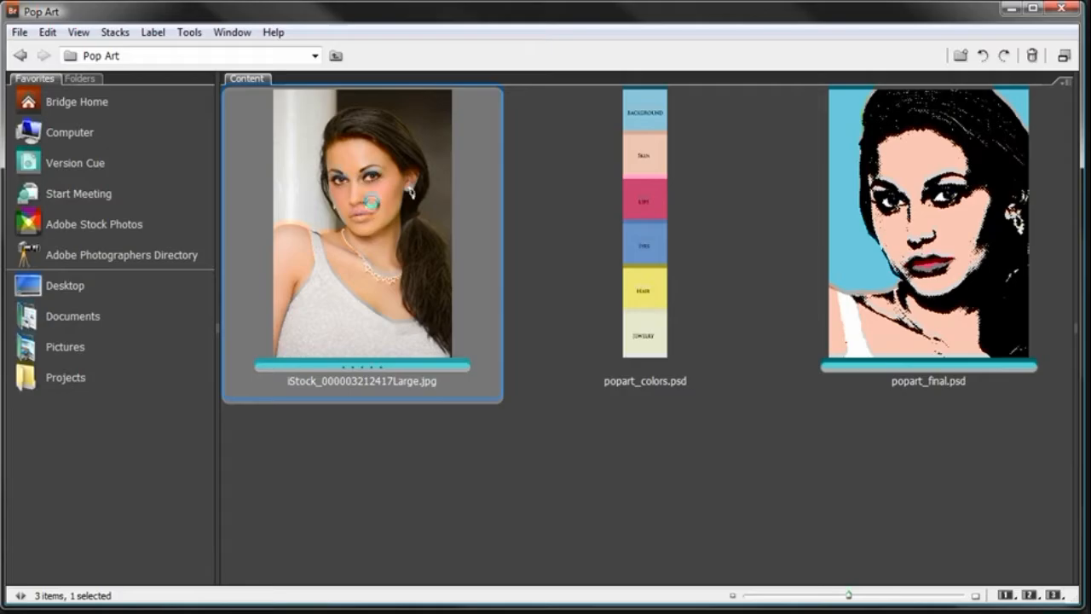
pyautogui.doubleClick(372, 205)
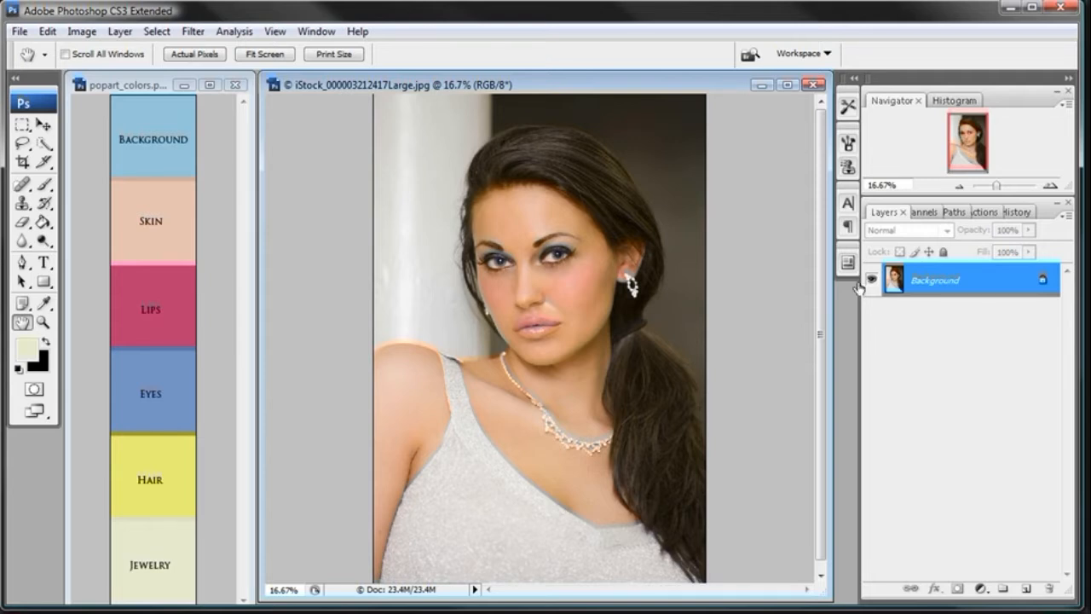
# - Convert the photo's locked background into a regular layer named Original
pyautogui.doubleClick(953, 286)
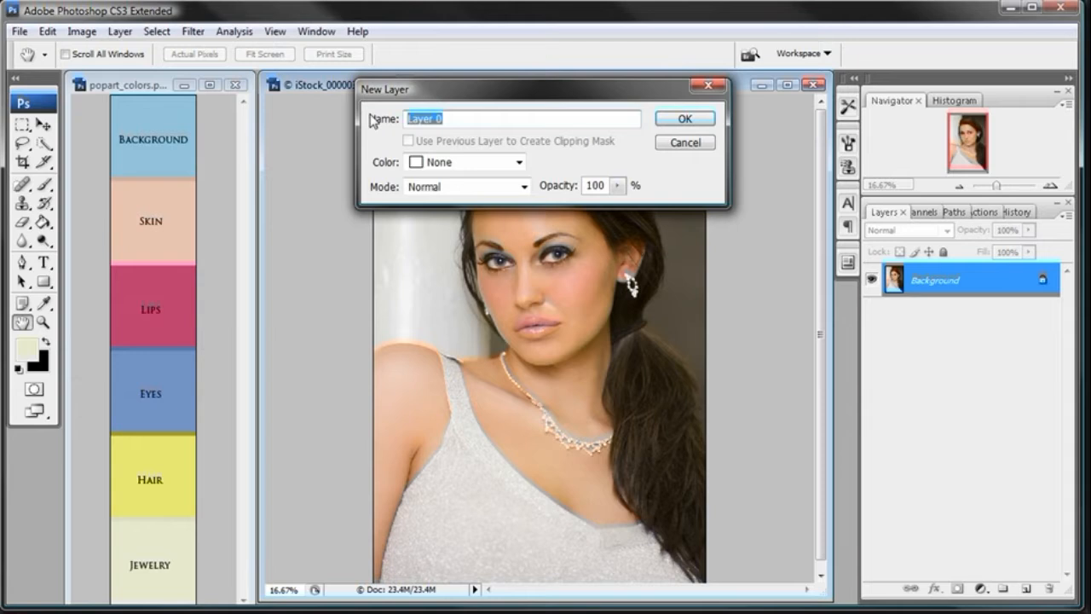
pyautogui.write('Original')
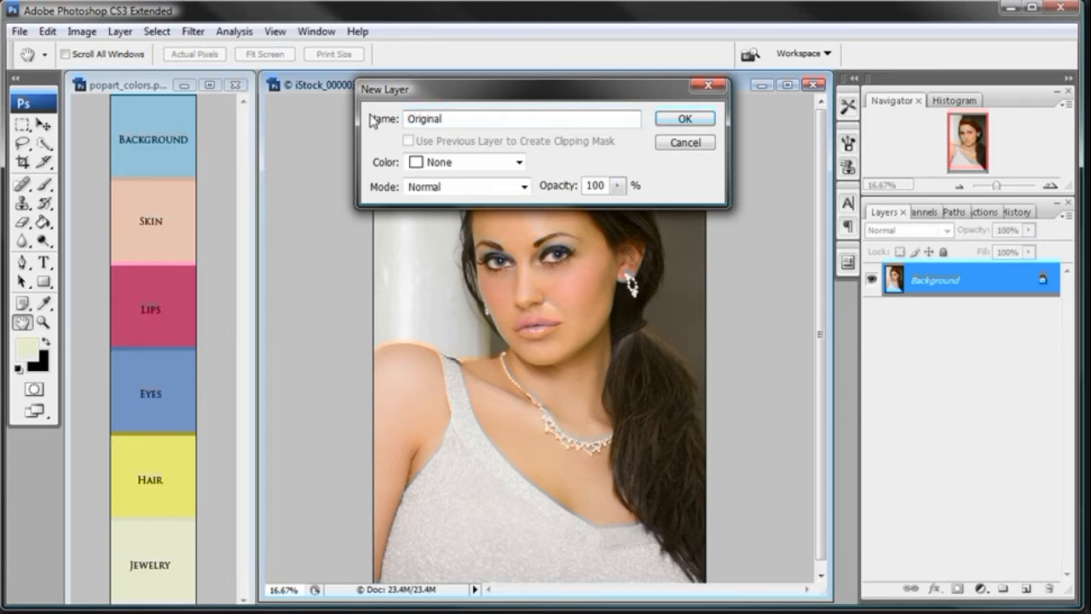
pyautogui.press('Return')
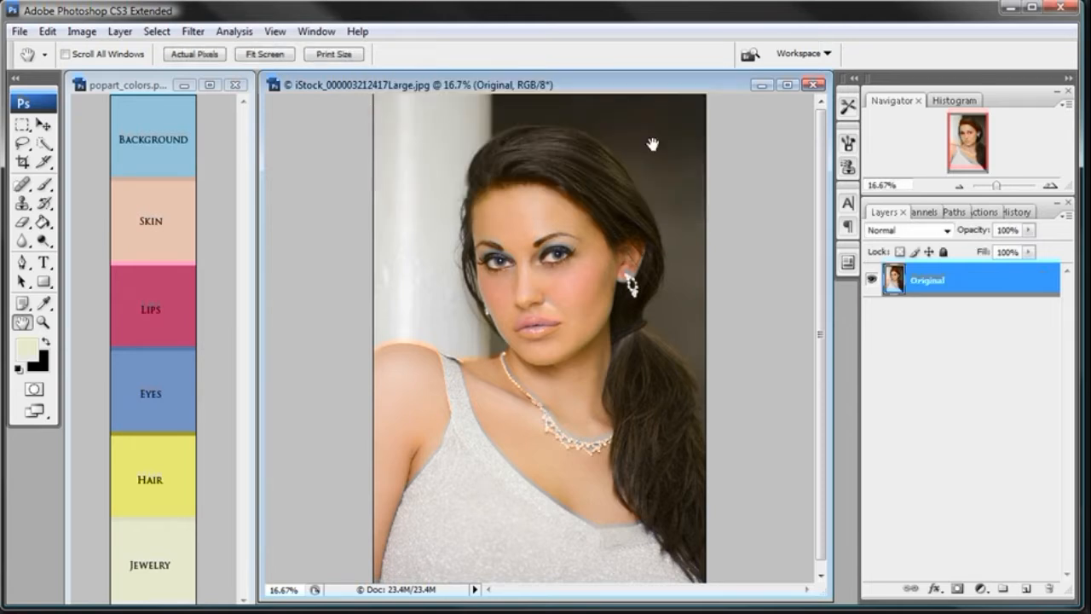
# - Add a new empty layer beneath the Original layer and name it Background
pyautogui.click(1026, 588)
pyautogui.moveTo(921, 281); pyautogui.dragTo(929, 319)
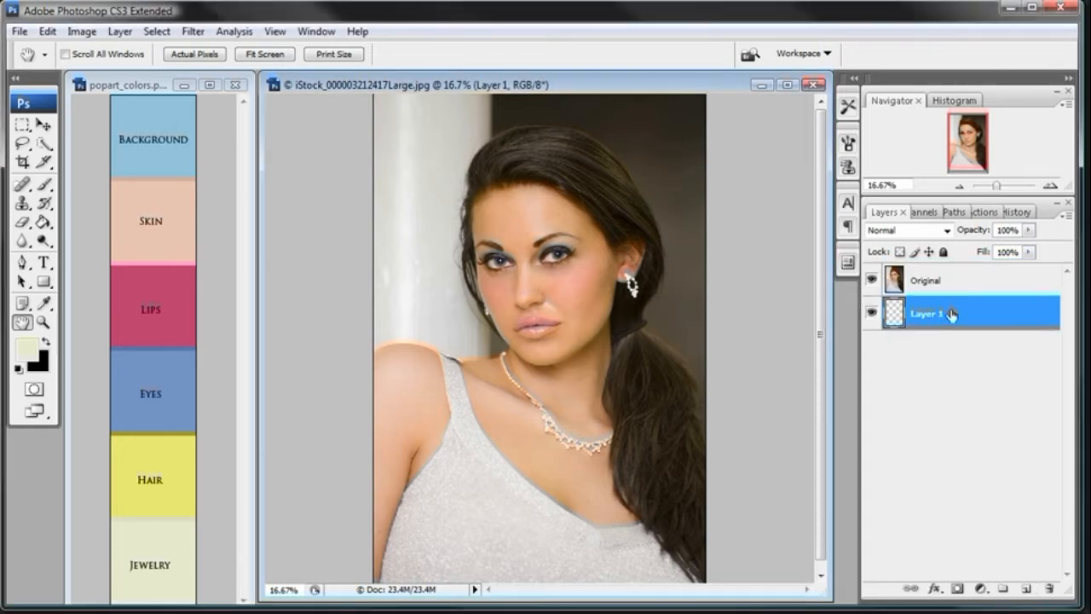
pyautogui.doubleClick(929, 314)
pyautogui.write('Background')
pyautogui.press('Return')
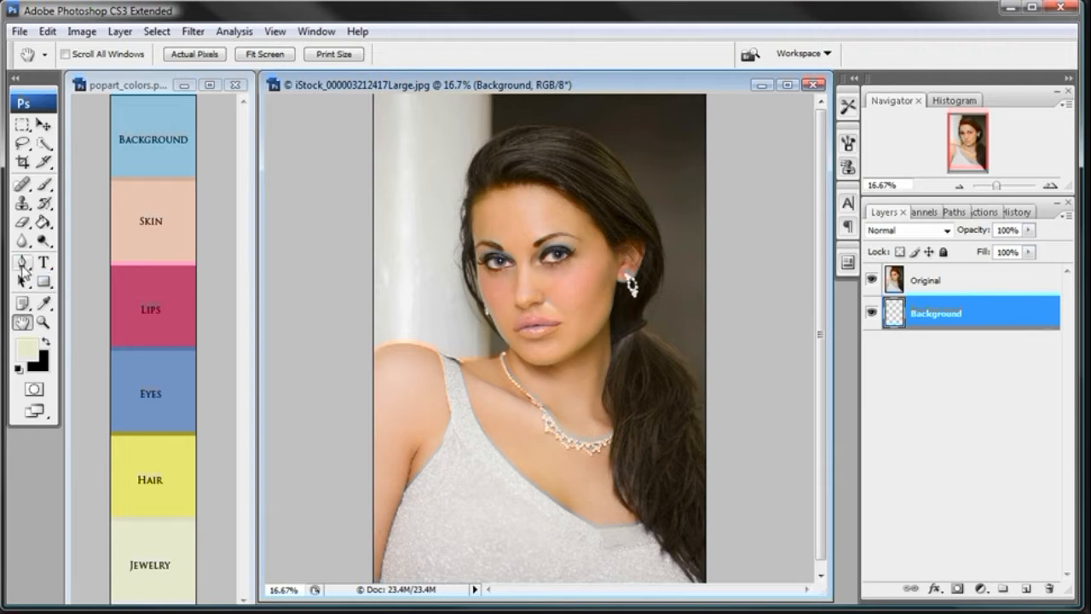
# - Start a Pen tool path at the woman's jaw and trace it past the necklace and along the neck to the shoulder strap
pyautogui.click(23, 265)
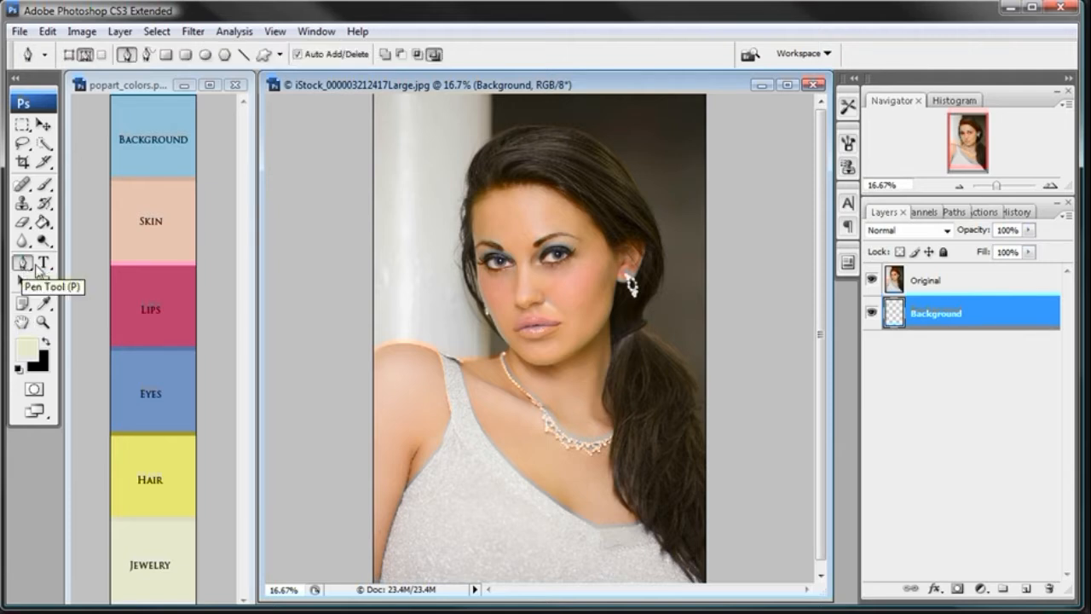
pyautogui.click(42, 323)
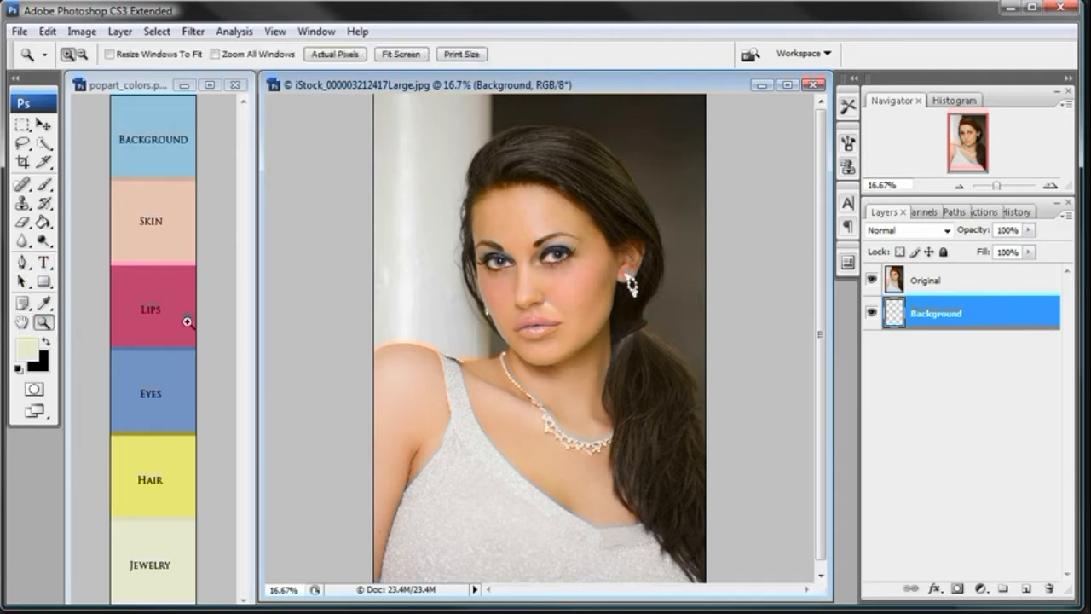
pyautogui.click(420, 350)
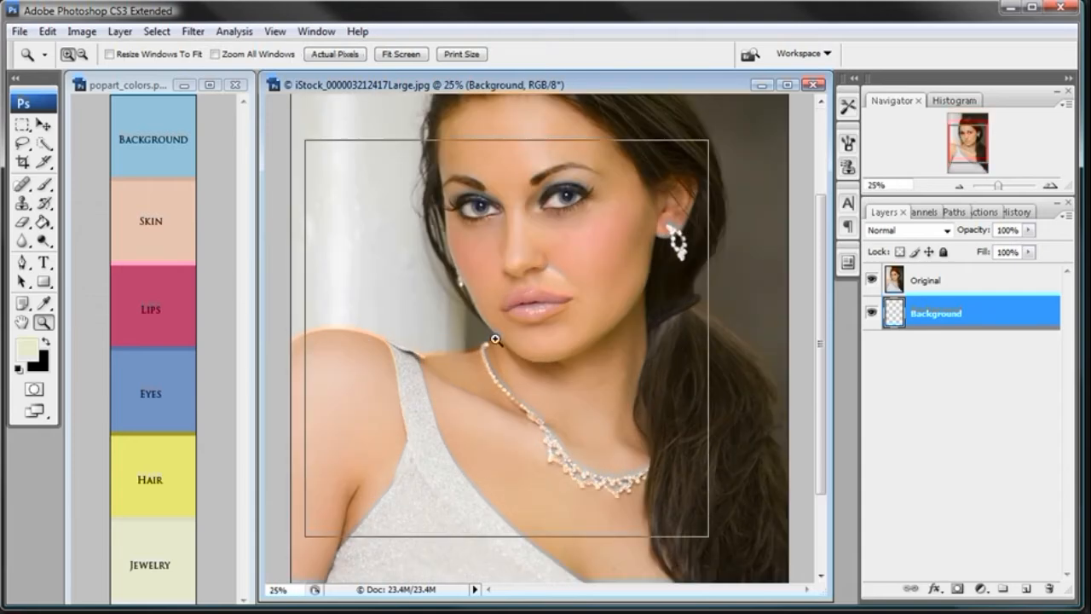
pyautogui.click(499, 335)
pyautogui.click(530, 339)
pyautogui.click(528, 341)
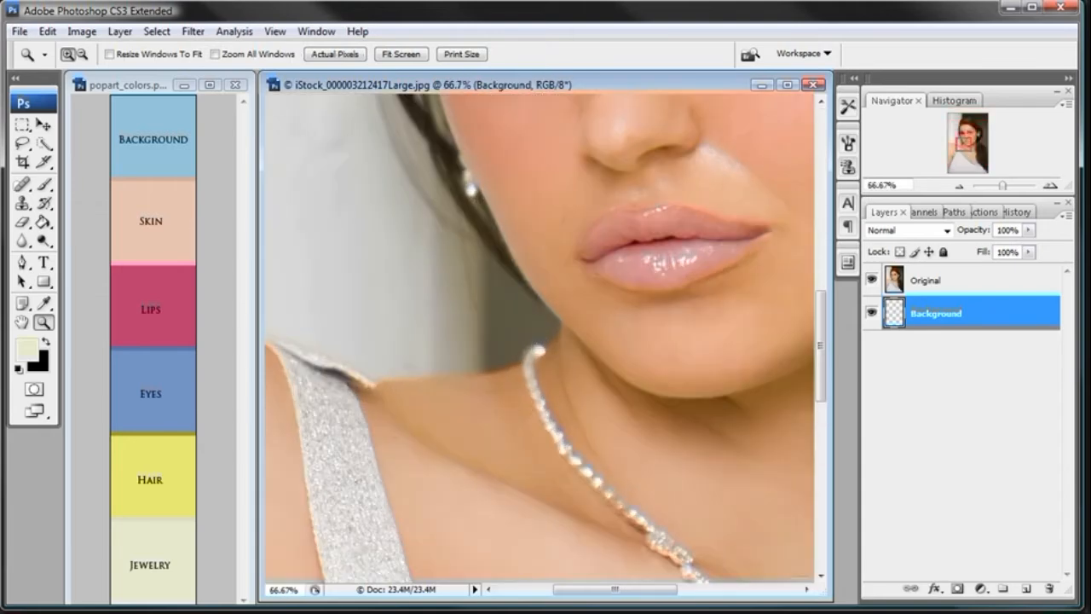
pyautogui.click(23, 262)
pyautogui.click(558, 319)
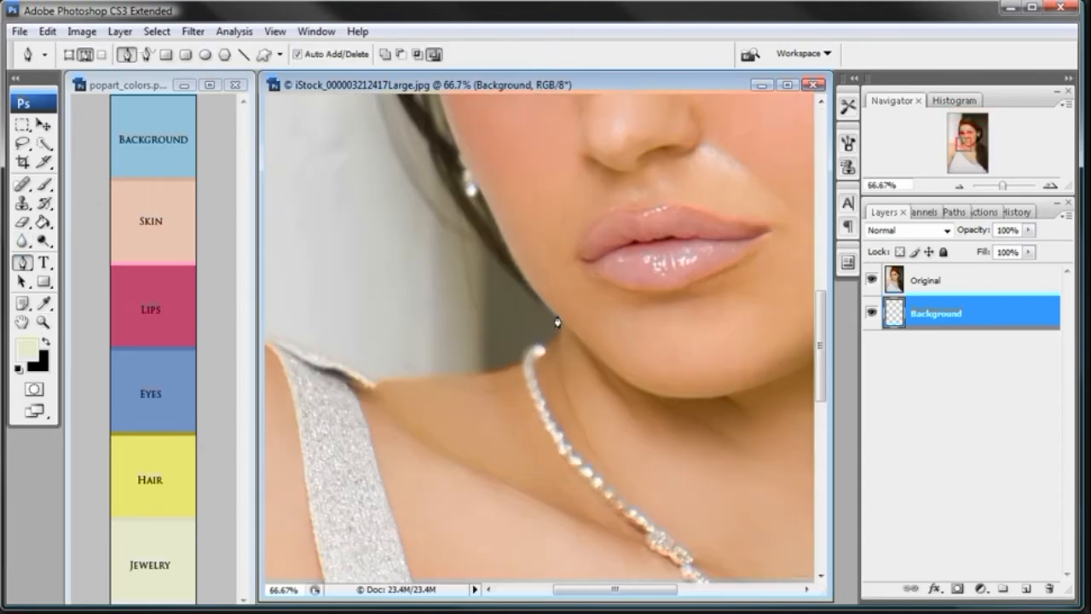
pyautogui.click(543, 345)
pyautogui.click(532, 346)
pyautogui.click(522, 356)
pyautogui.click(514, 362)
pyautogui.click(507, 365)
pyautogui.click(494, 368)
pyautogui.click(483, 370)
pyautogui.click(465, 371)
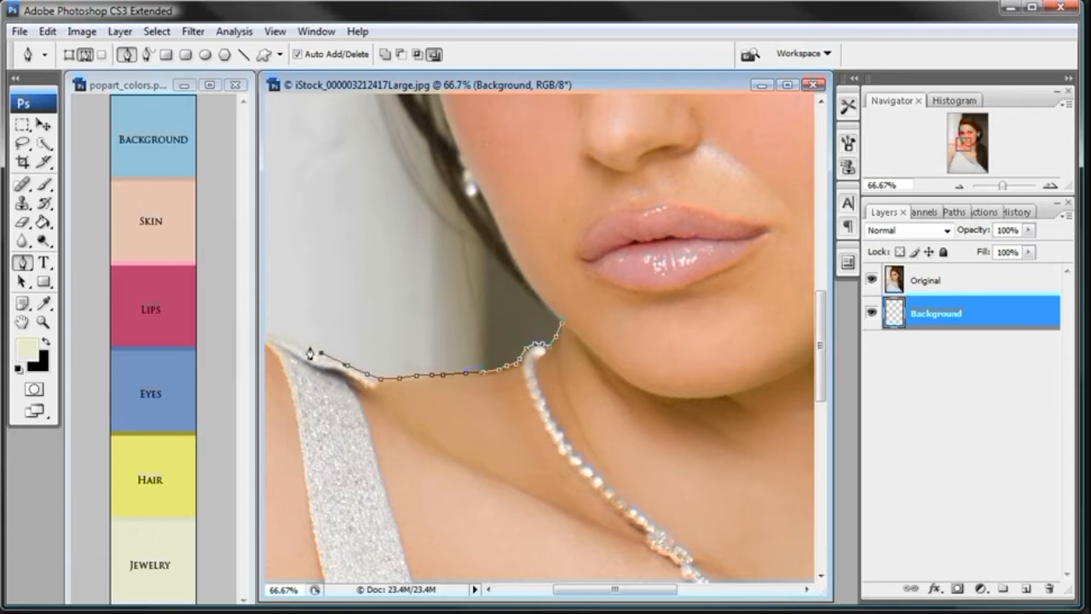
# - Continue the pen path from the shoulder strap over the bare shoulder toward the photo's edge
pyautogui.moveTo(269, 334); pyautogui.dragTo(474, 318)
pyautogui.click(471, 311)
pyautogui.click(453, 308)
pyautogui.click(423, 300)
pyautogui.click(394, 294)
pyautogui.click(373, 290)
pyautogui.click(357, 291)
pyautogui.click(341, 290)
pyautogui.click(324, 290)
pyautogui.click(291, 299)
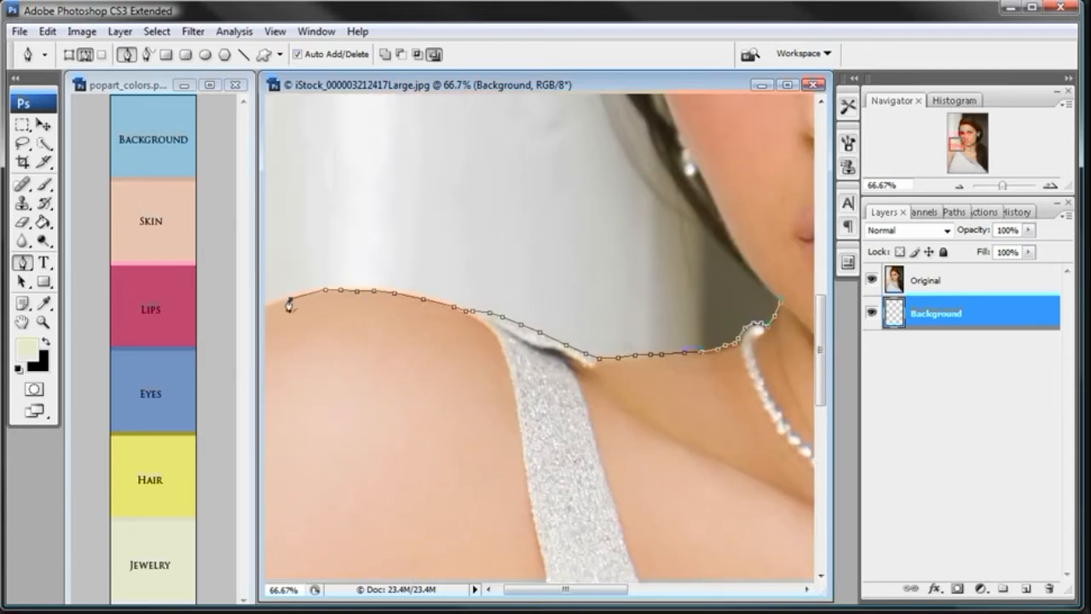
pyautogui.click(264, 308)
# - Extend the pen path down beside the arm, across the photo's lower edge and up the opposite edge to the ponytail
pyautogui.moveTo(304, 330); pyautogui.dragTo(456, 239)
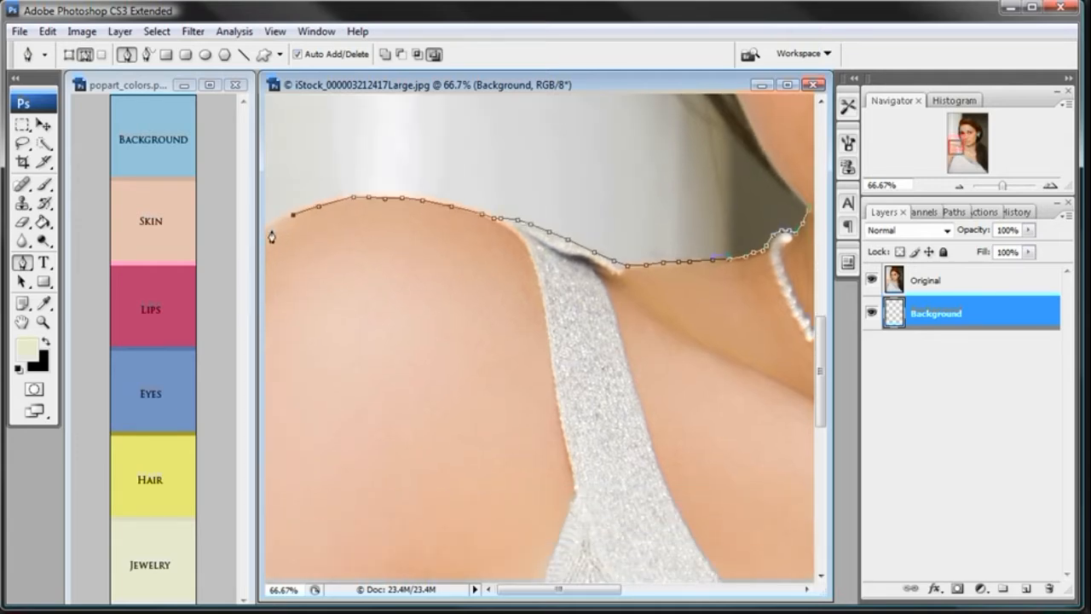
pyautogui.moveTo(363, 370); pyautogui.dragTo(367, 162)
pyautogui.moveTo(372, 440); pyautogui.dragTo(356, 173)
pyautogui.moveTo(353, 372); pyautogui.dragTo(385, 372)
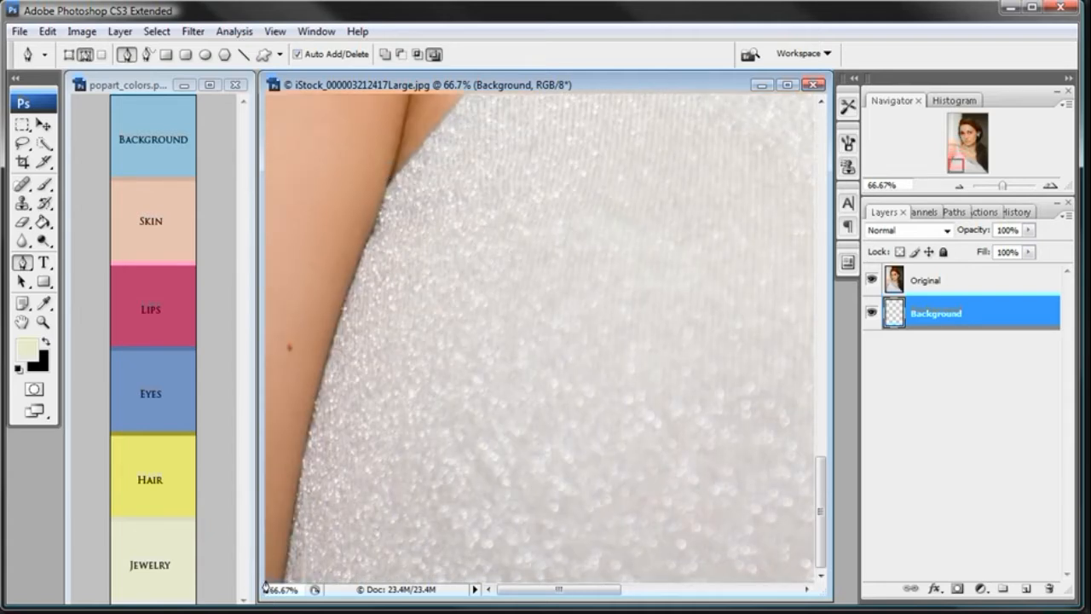
pyautogui.moveTo(516, 589); pyautogui.dragTo(751, 581)
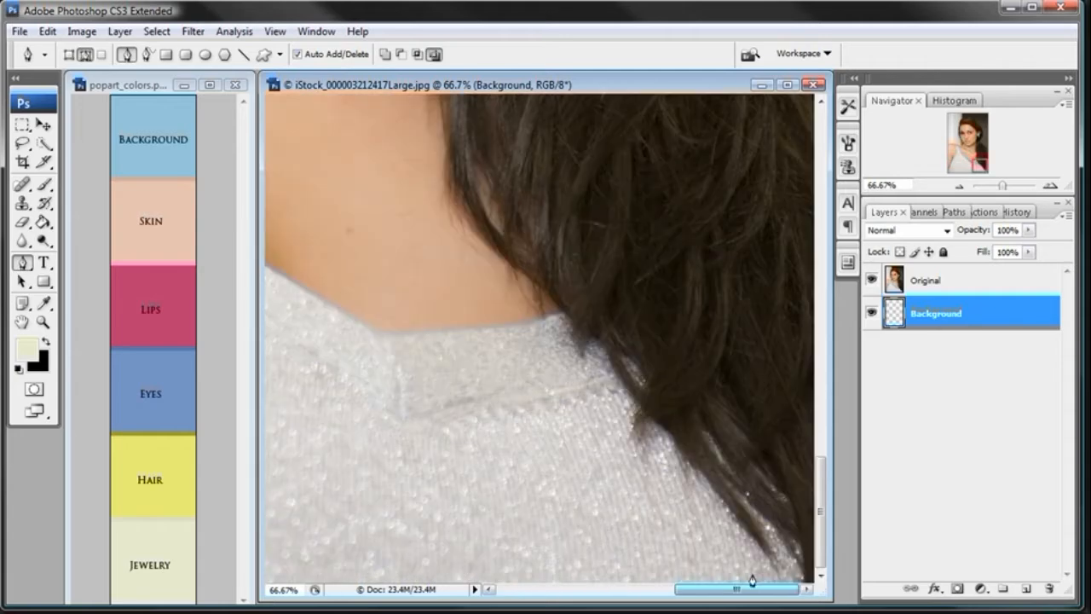
pyautogui.moveTo(820, 560); pyautogui.dragTo(820, 427)
pyautogui.click(808, 482)
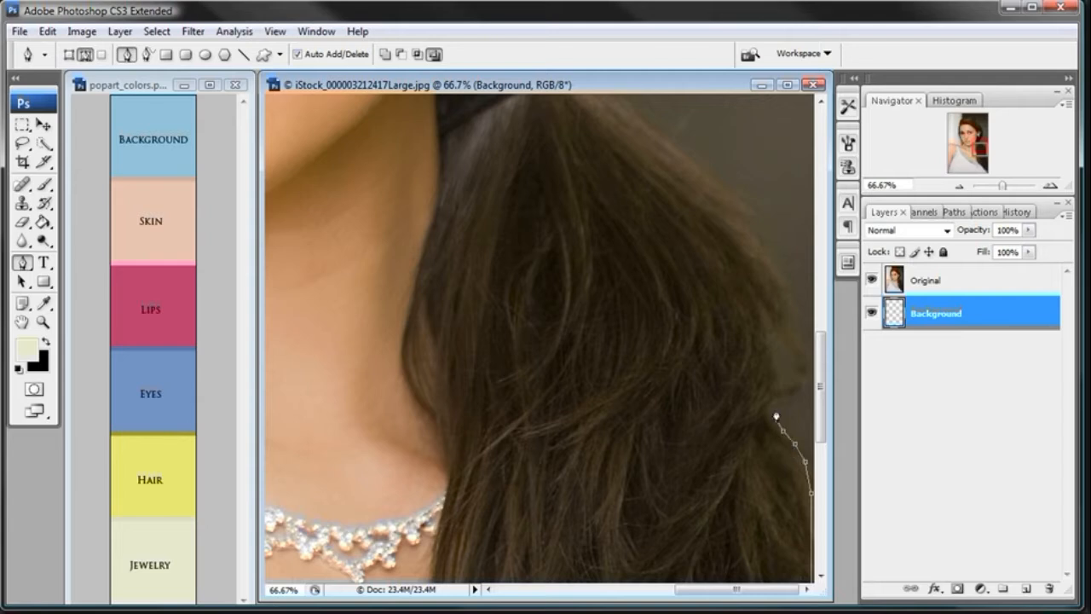
# - Trace the pen path up the outer contour of the ponytail
pyautogui.click(800, 392)
pyautogui.click(805, 379)
pyautogui.click(807, 372)
pyautogui.click(800, 324)
pyautogui.click(784, 283)
pyautogui.click(771, 257)
pyautogui.click(756, 223)
pyautogui.click(725, 194)
pyautogui.click(699, 174)
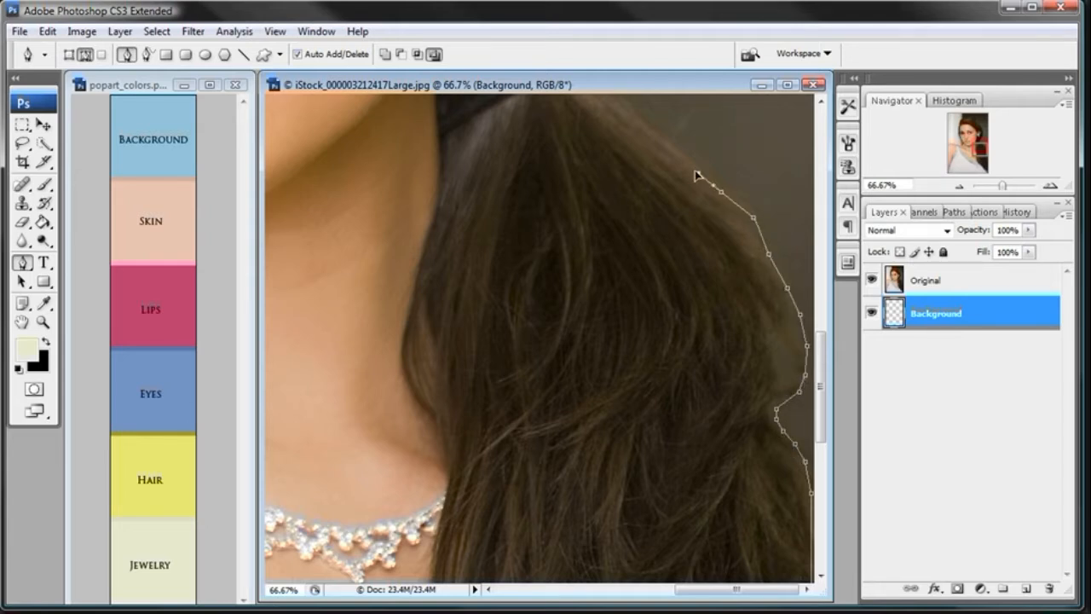
pyautogui.click(674, 152)
# - Continue the pen path along the ponytail's upper slope to the hair tie
pyautogui.moveTo(673, 152); pyautogui.dragTo(703, 409)
pyautogui.click(690, 389)
pyautogui.click(673, 372)
pyautogui.click(657, 360)
pyautogui.click(635, 344)
pyautogui.click(621, 332)
pyautogui.click(609, 314)
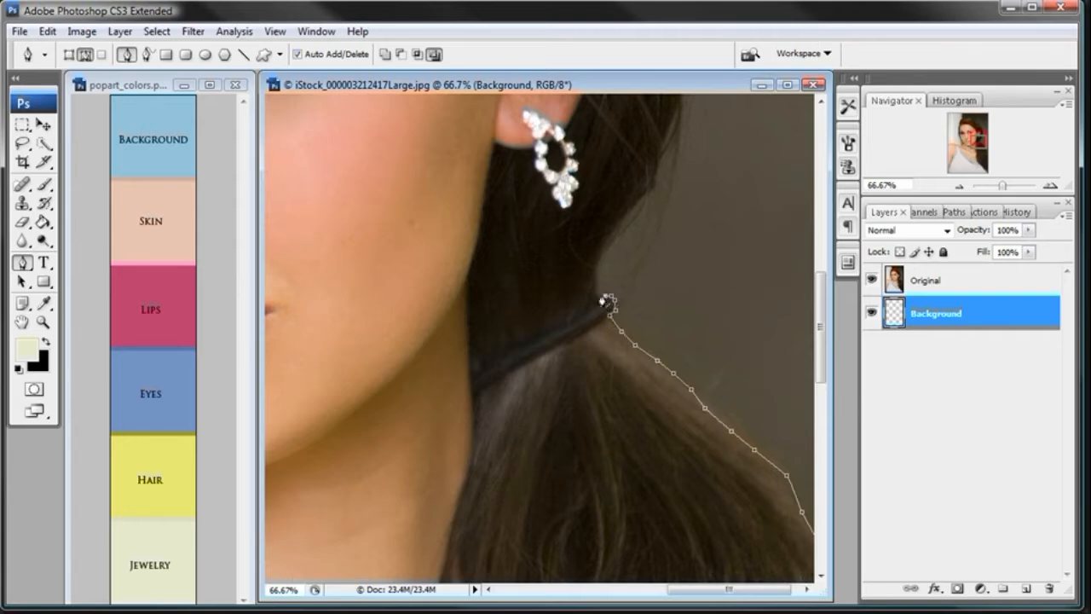
# - Trace the pen path from the hair tie up around the hair behind the earring
pyautogui.click(607, 241)
pyautogui.click(647, 191)
pyautogui.click(669, 175)
pyautogui.moveTo(669, 175); pyautogui.dragTo(665, 328)
pyautogui.click(682, 266)
pyautogui.click(682, 235)
# - Extend the pen path up the back of the head along the outer edge of the hair
pyautogui.moveTo(682, 234); pyautogui.dragTo(692, 396)
pyautogui.click(677, 300)
pyautogui.click(668, 224)
pyautogui.click(653, 190)
pyautogui.moveTo(653, 189); pyautogui.dragTo(689, 341)
pyautogui.click(668, 295)
pyautogui.click(649, 267)
pyautogui.click(633, 245)
pyautogui.click(603, 198)
pyautogui.click(577, 154)
# - Trace the pen path over the rear curve of the crown toward the top of the head
pyautogui.moveTo(550, 175); pyautogui.dragTo(629, 365)
pyautogui.click(634, 313)
pyautogui.click(608, 277)
pyautogui.click(581, 254)
pyautogui.click(554, 231)
pyautogui.click(514, 207)
pyautogui.click(465, 185)
pyautogui.click(384, 177)
# - Continue the pen path across the top of the head and down the front curve of the hair
pyautogui.moveTo(356, 195); pyautogui.dragTo(662, 233)
pyautogui.click(640, 218)
pyautogui.click(610, 218)
pyautogui.click(580, 220)
pyautogui.click(533, 229)
pyautogui.click(503, 236)
pyautogui.click(466, 255)
pyautogui.click(433, 273)
pyautogui.click(408, 300)
pyautogui.click(383, 329)
pyautogui.click(366, 366)
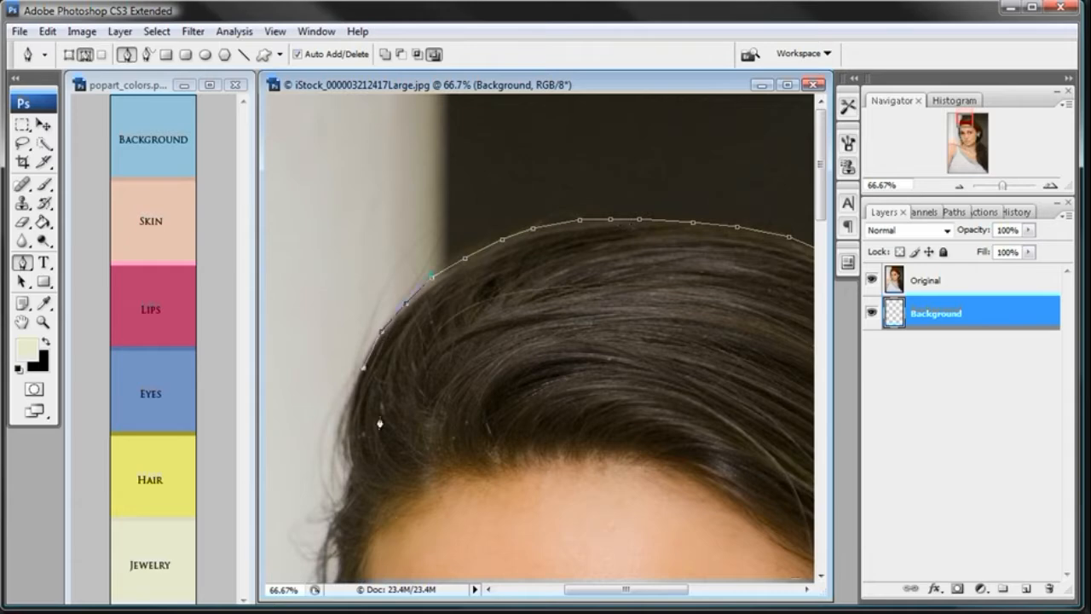
# - Continue the pen path down the front curve of the hair toward the forehead's outer edge
pyautogui.moveTo(362, 391); pyautogui.dragTo(456, 268)
pyautogui.click(450, 287)
pyautogui.click(445, 307)
pyautogui.click(443, 326)
pyautogui.click(443, 345)
pyautogui.click(441, 367)
# - Extend the pen path down the outer edge of the hair beside the forehead
pyautogui.moveTo(509, 419); pyautogui.dragTo(562, 317)
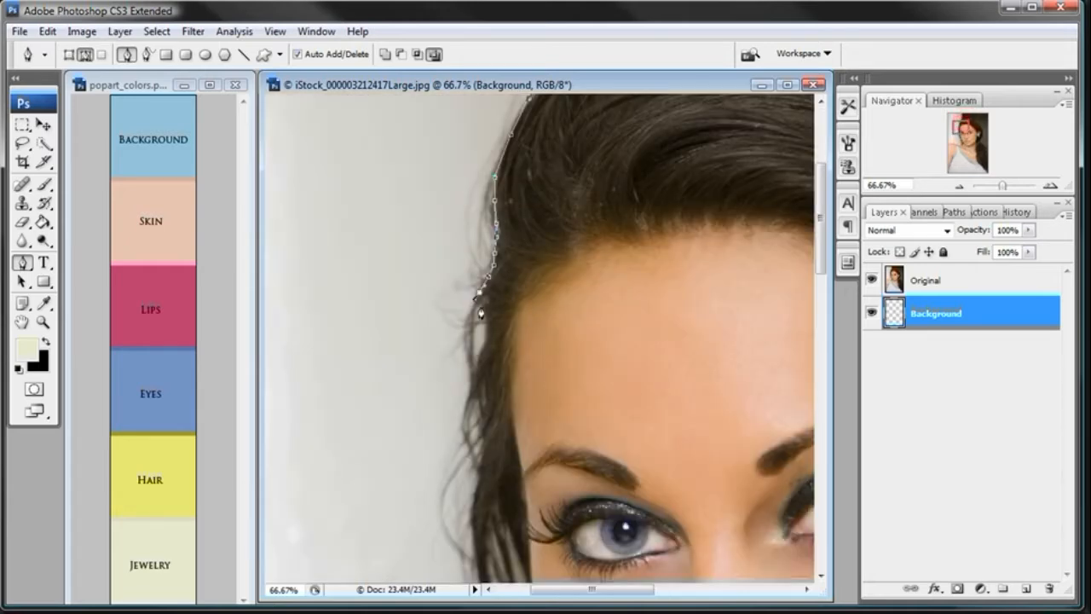
pyautogui.click(485, 290)
pyautogui.click(486, 319)
pyautogui.click(483, 349)
pyautogui.click(480, 379)
# - Trace the pen path down the hair beside the temple to the level of the eye
pyautogui.moveTo(481, 392); pyautogui.dragTo(477, 281)
pyautogui.click(477, 294)
pyautogui.click(482, 331)
pyautogui.click(485, 362)
pyautogui.click(492, 385)
pyautogui.click(502, 410)
pyautogui.click(511, 435)
pyautogui.click(520, 461)
pyautogui.click(523, 474)
# - At 100% magnification, trace the pen path along the cheek edge from beside the eye to the small pearl earring
pyautogui.moveTo(516, 484); pyautogui.dragTo(521, 311)
pyautogui.press('z')
pyautogui.click(534, 322)
pyautogui.press('p')
pyautogui.click(529, 339)
pyautogui.click(538, 378)
pyautogui.click(552, 423)
pyautogui.click(574, 477)
pyautogui.click(593, 505)
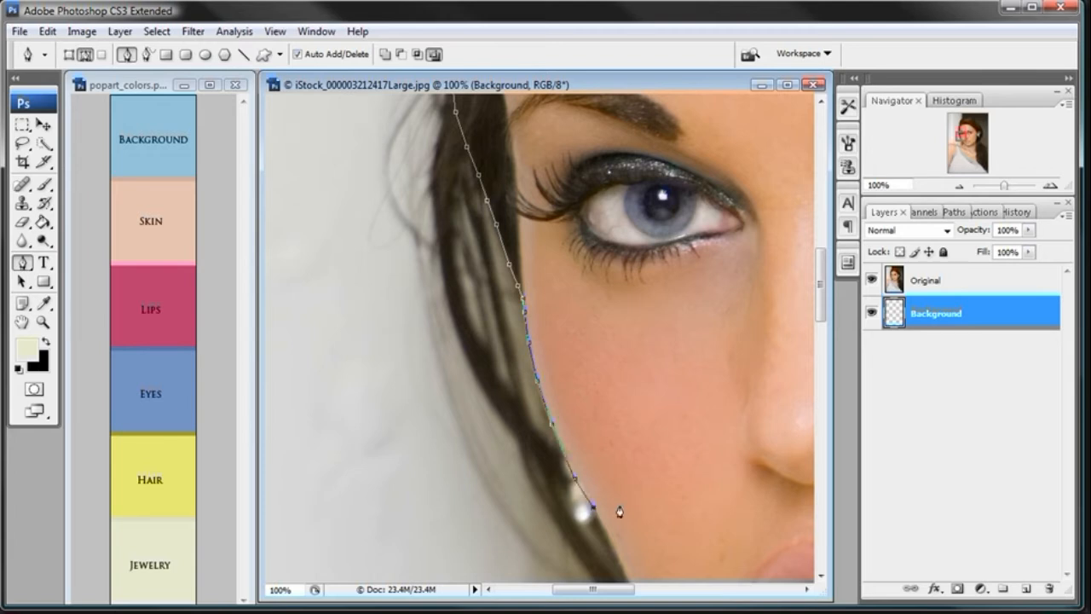
# - Trace the jaw edge below the pearl earring and close the pen path at its starting point on the neck
pyautogui.moveTo(608, 546); pyautogui.dragTo(518, 317)
pyautogui.click(544, 358)
pyautogui.click(565, 394)
pyautogui.click(586, 422)
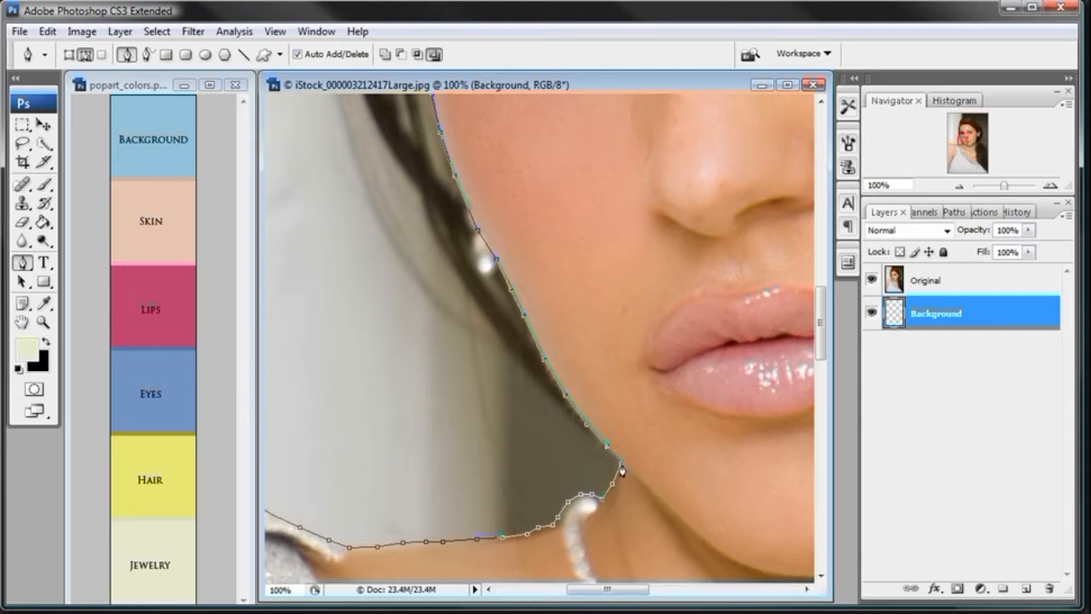
pyautogui.click(622, 469)
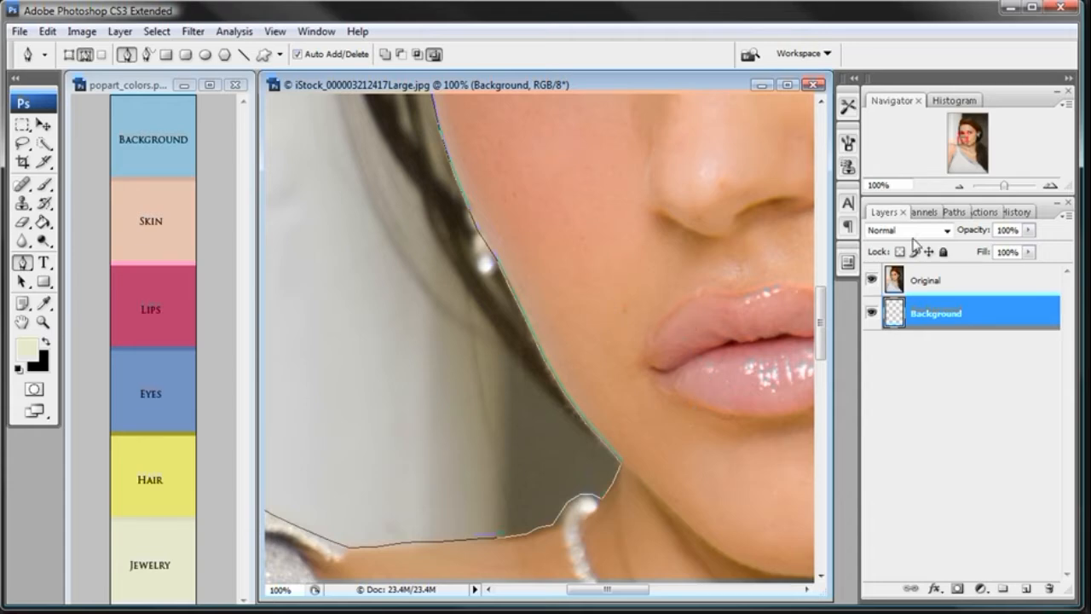
# - Convert the closed path into a new anti-aliased selection with a feather radius of 0 pixels
pyautogui.click(957, 186)
pyautogui.click(957, 186)
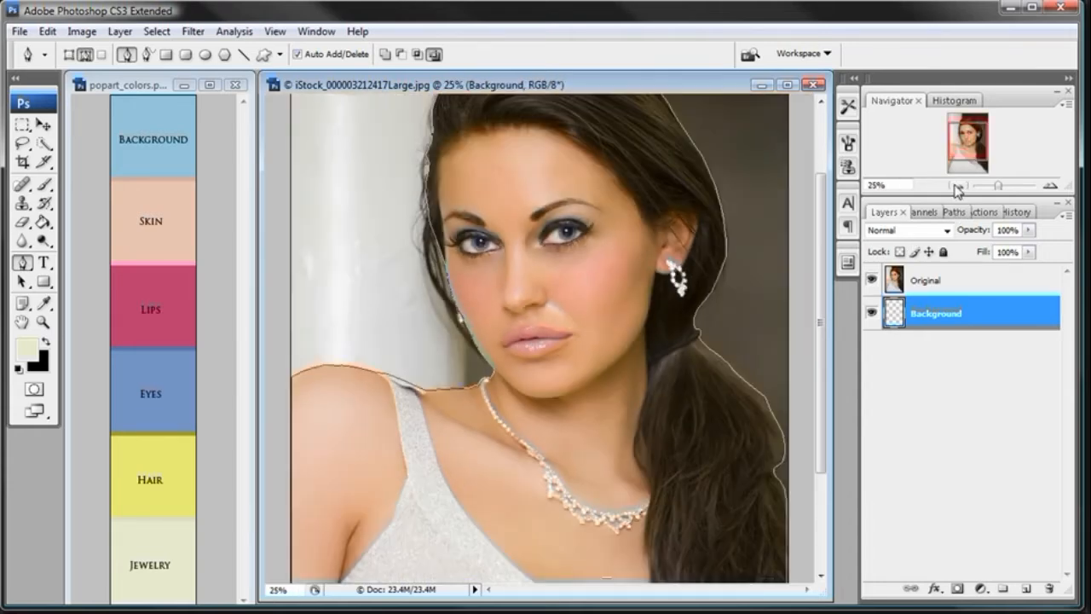
pyautogui.rightClick(503, 259)
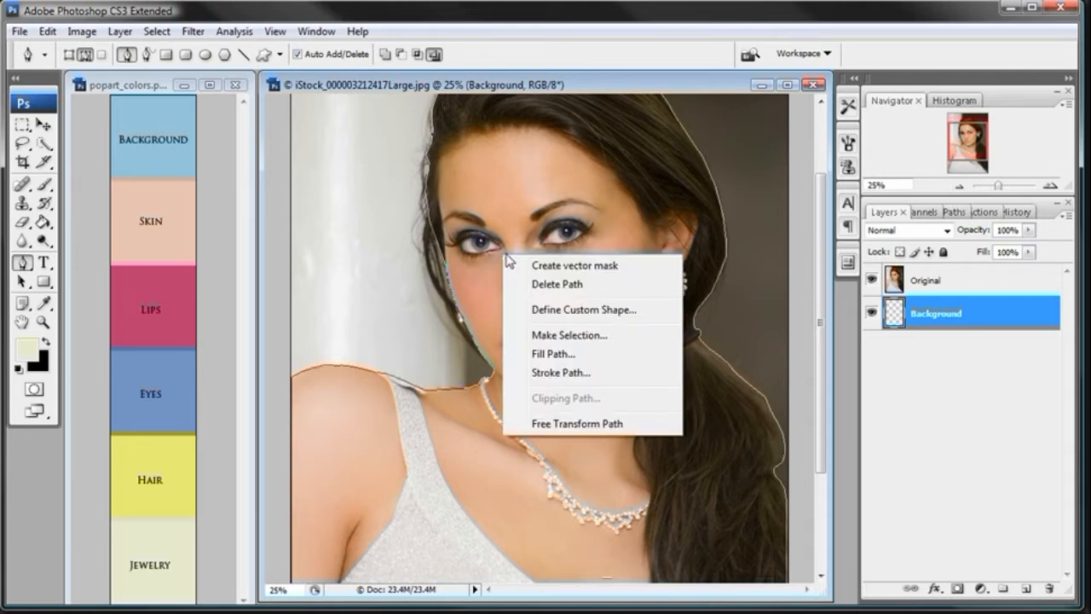
pyautogui.click(537, 336)
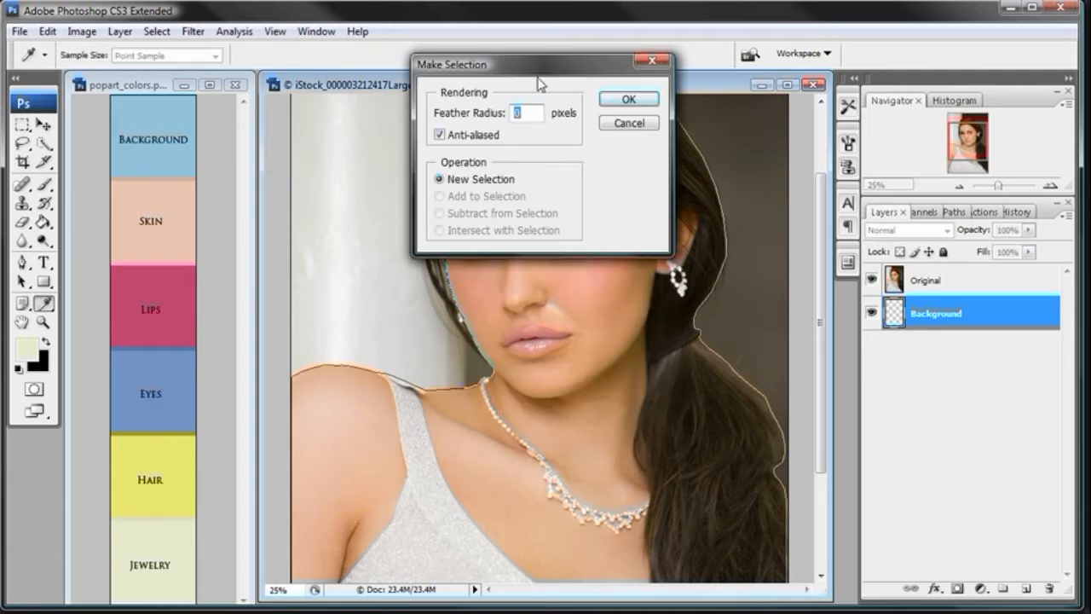
pyautogui.moveTo(538, 77); pyautogui.dragTo(552, 267)
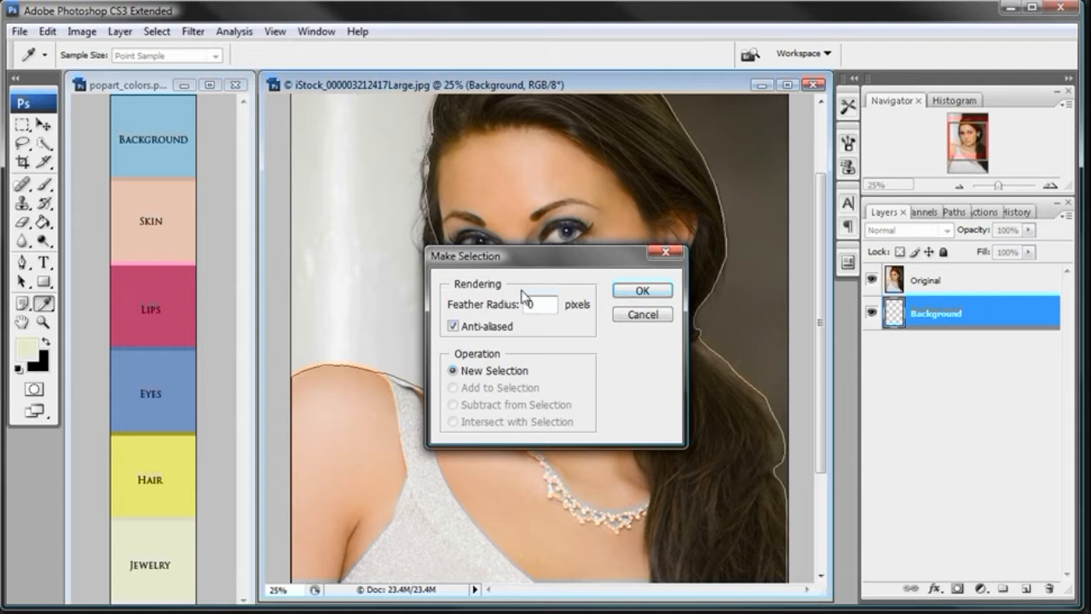
pyautogui.click(641, 290)
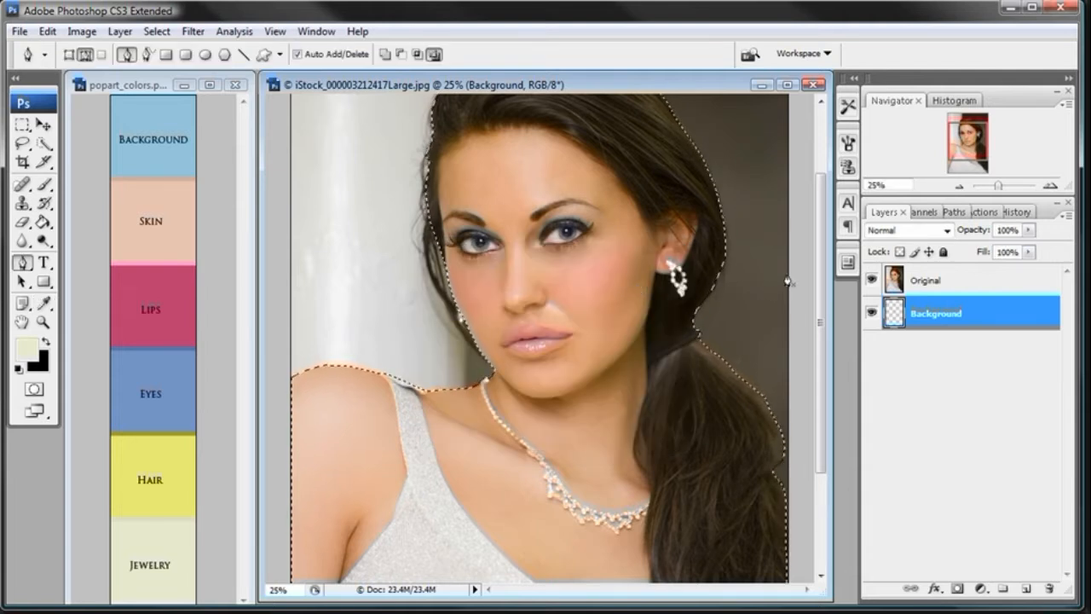
# - Invert the selection, delete the background around the woman from the Original layer, and deselect
pyautogui.click(970, 287)
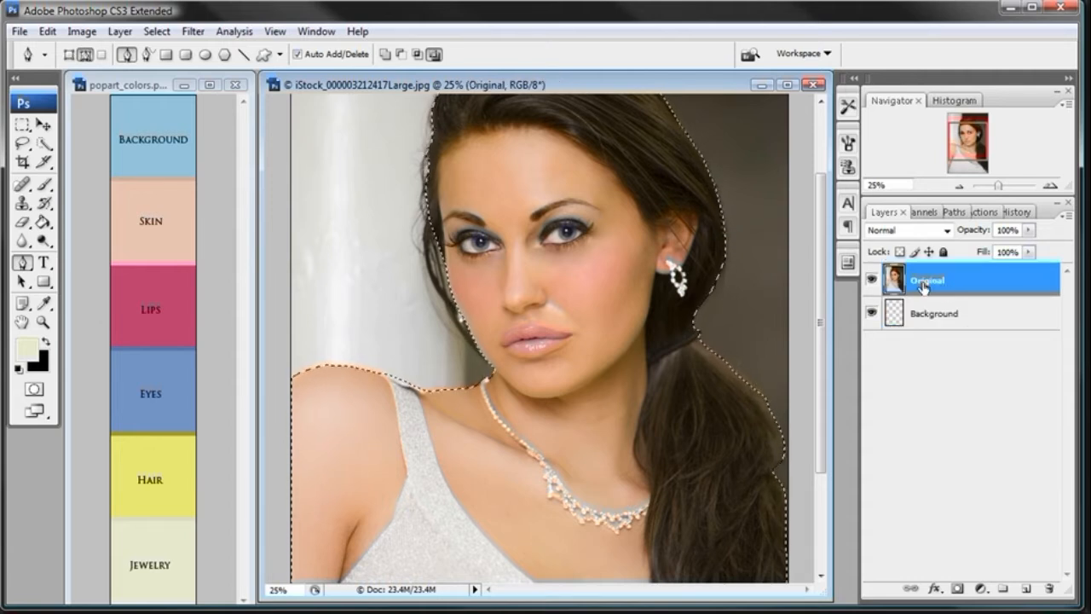
pyautogui.click(161, 31)
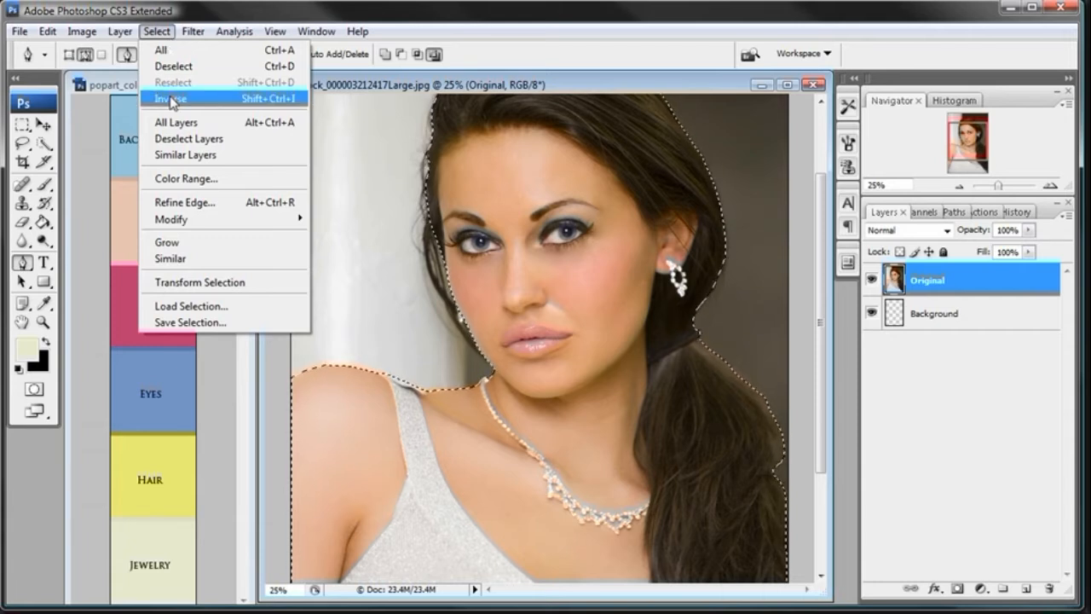
pyautogui.click(204, 101)
pyautogui.scroll(3, 814, 219)
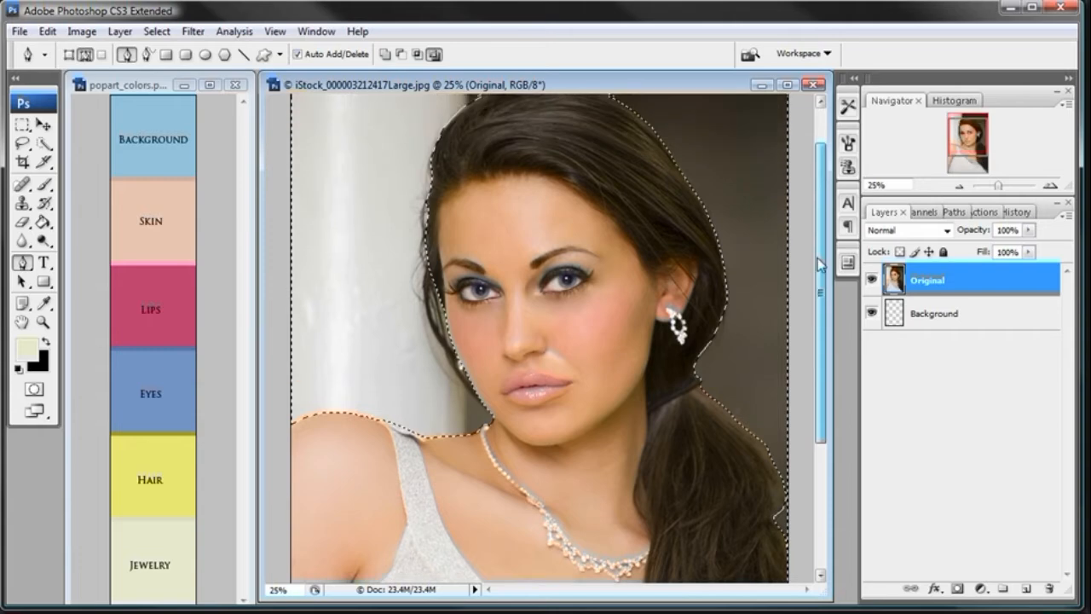
pyautogui.scroll(-3, 814, 219)
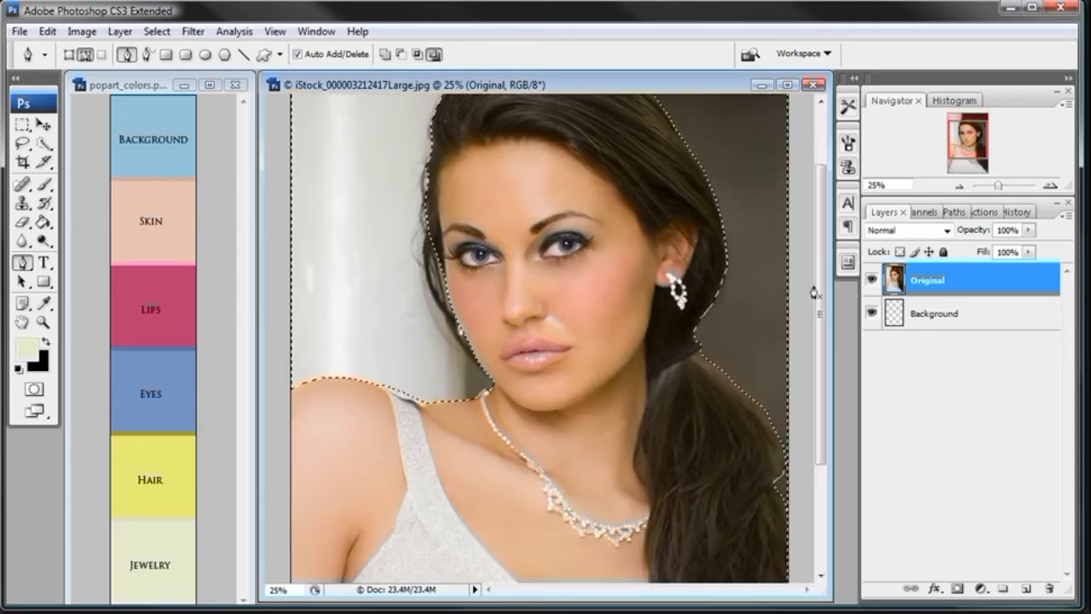
pyautogui.press('Delete')
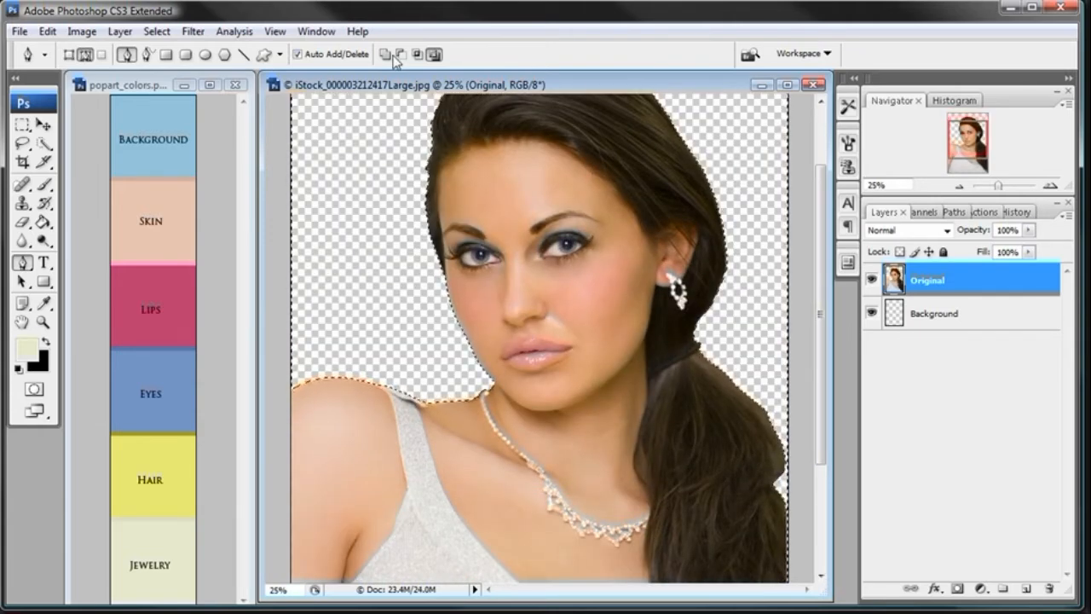
pyautogui.click(153, 31)
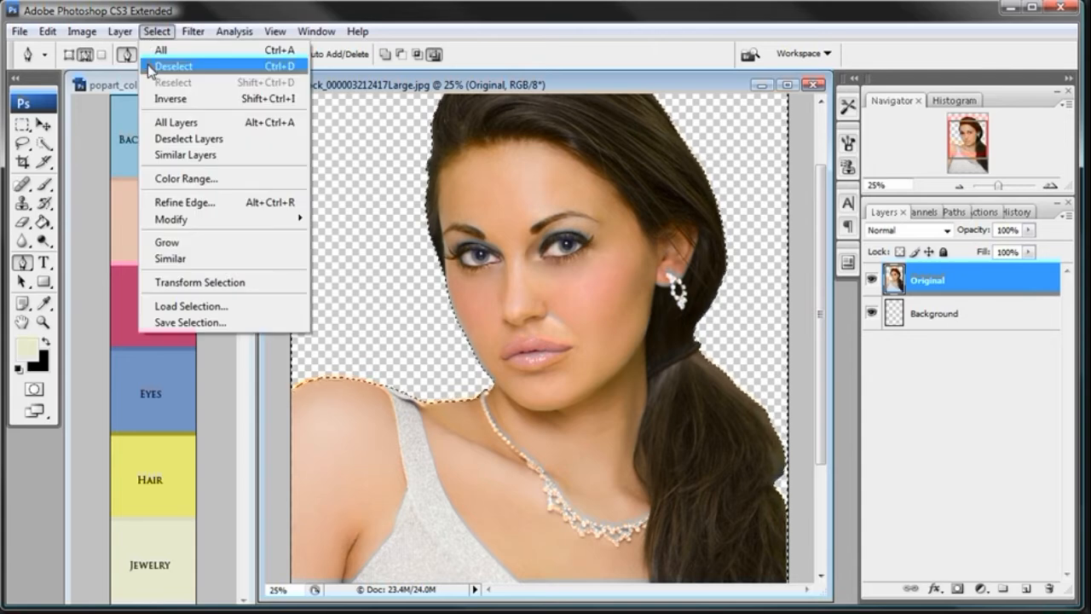
pyautogui.click(149, 67)
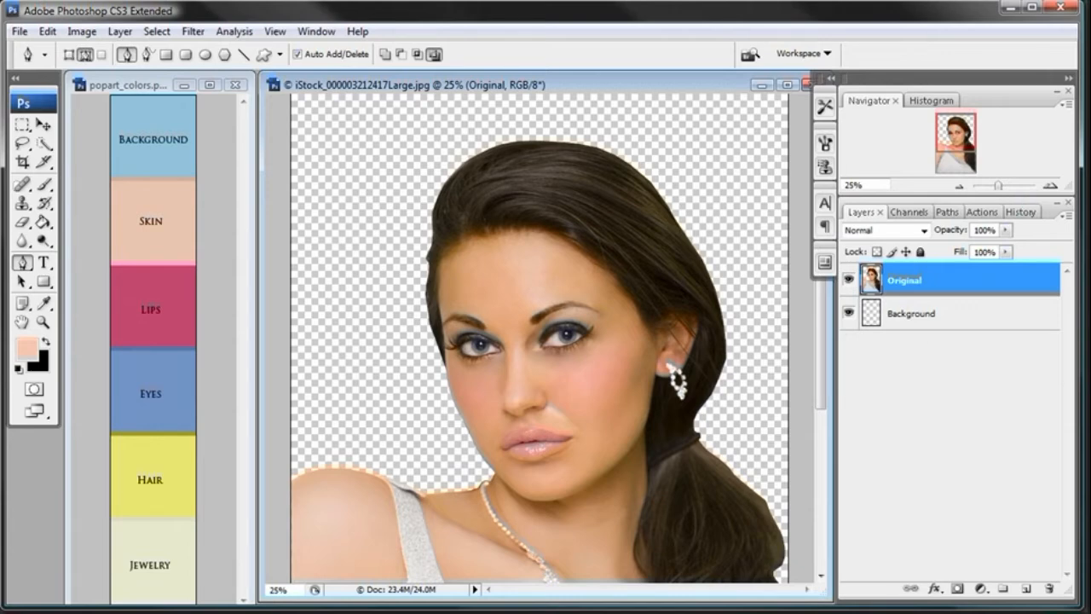
# - Examine the finished artwork in popart_final.psd as a reference and return to the portrait document
pyautogui.hotkey('ctrl', 'Tab')
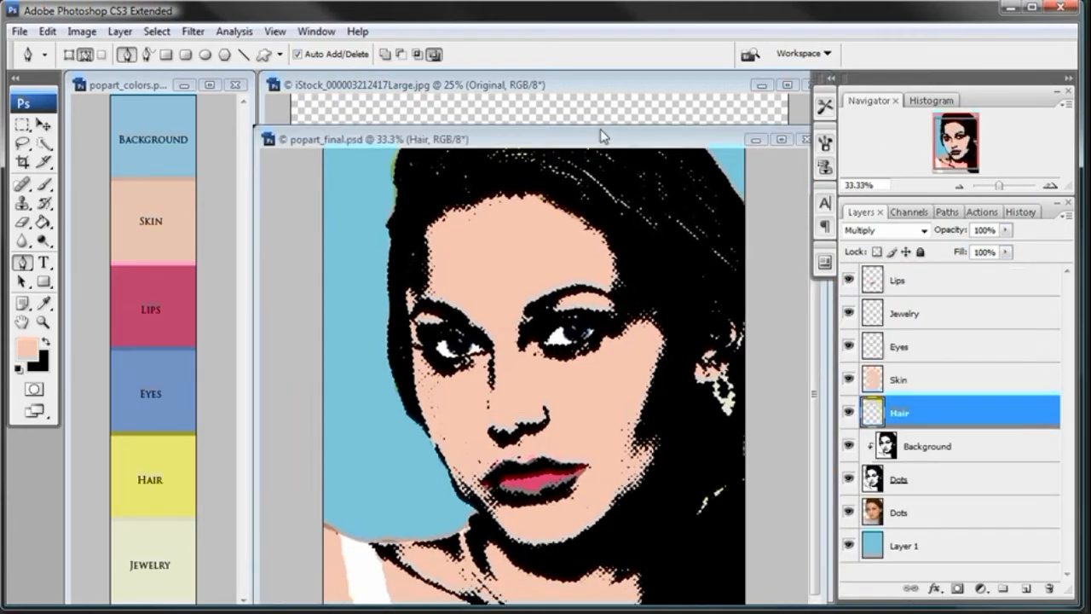
pyautogui.moveTo(600, 129); pyautogui.dragTo(528, 104)
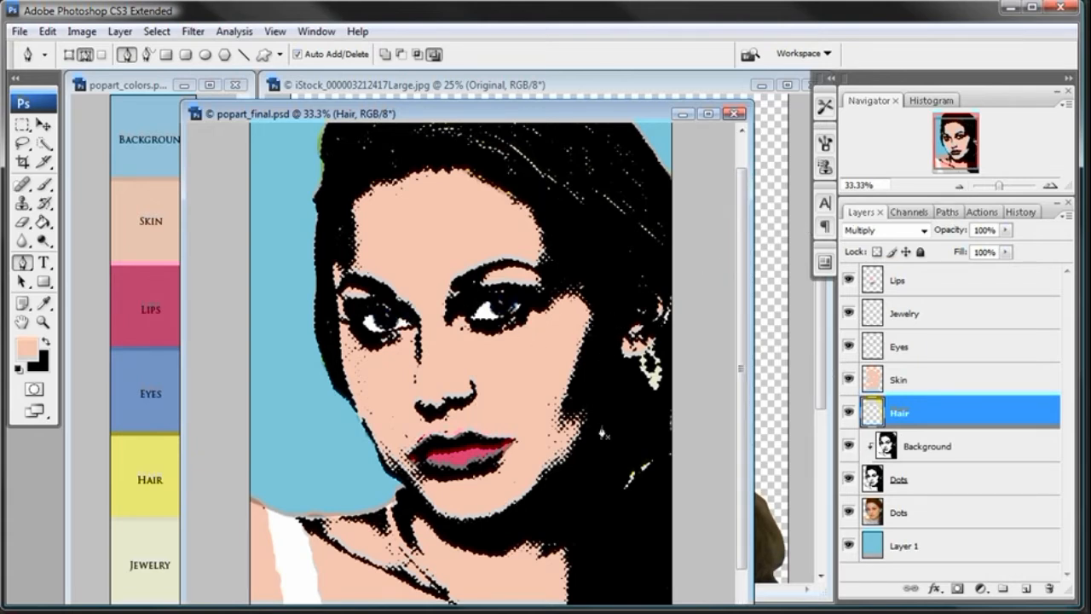
pyautogui.scroll(2, 731, 305)
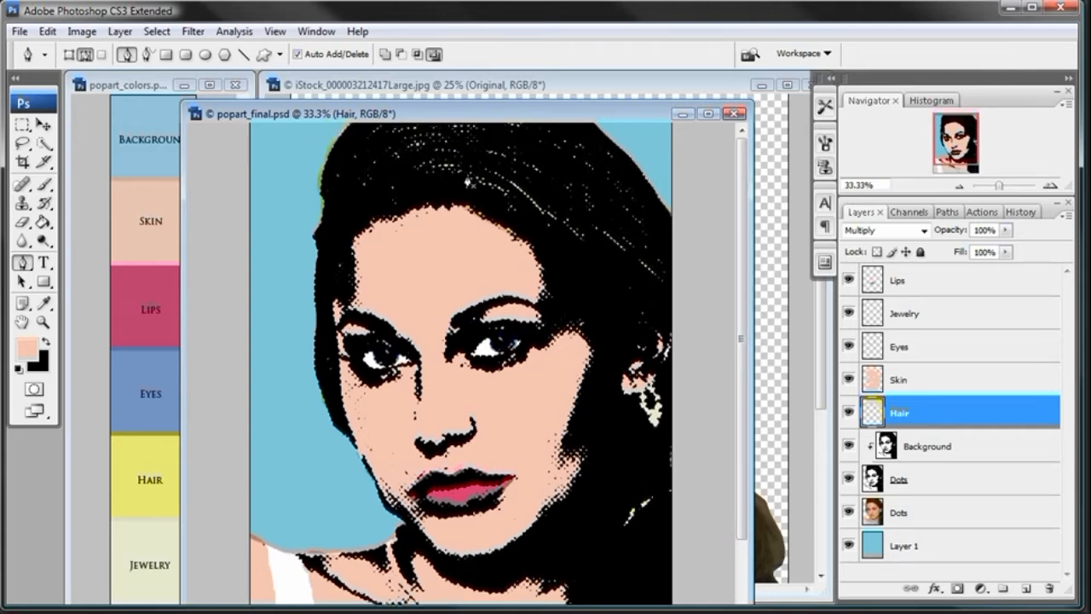
pyautogui.hotkey('ctrl', 'Tab')
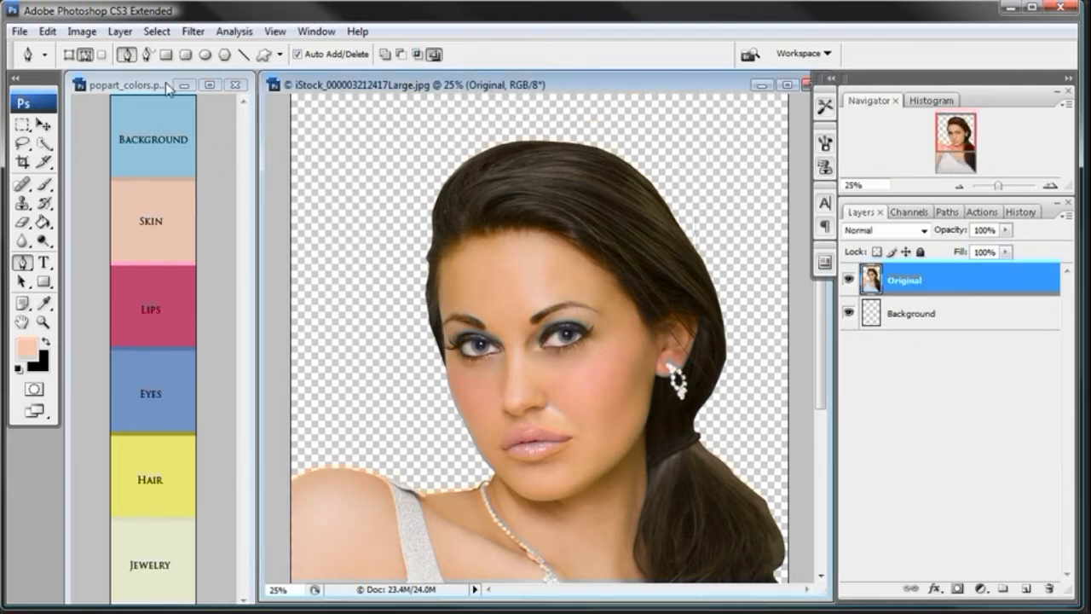
# - Lighten the Original layer with Shadows/Highlights at a shadows amount of 76%, and compare it with the unadjusted image
pyautogui.click(82, 32)
pyautogui.moveTo(94, 78)
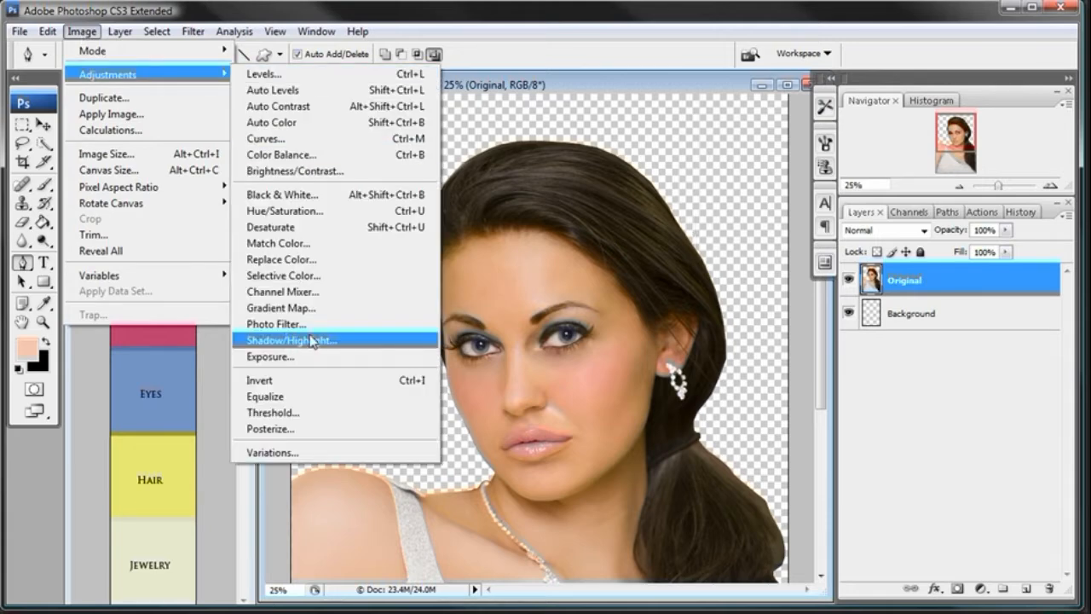
pyautogui.click(356, 339)
pyautogui.moveTo(966, 85); pyautogui.dragTo(797, 375)
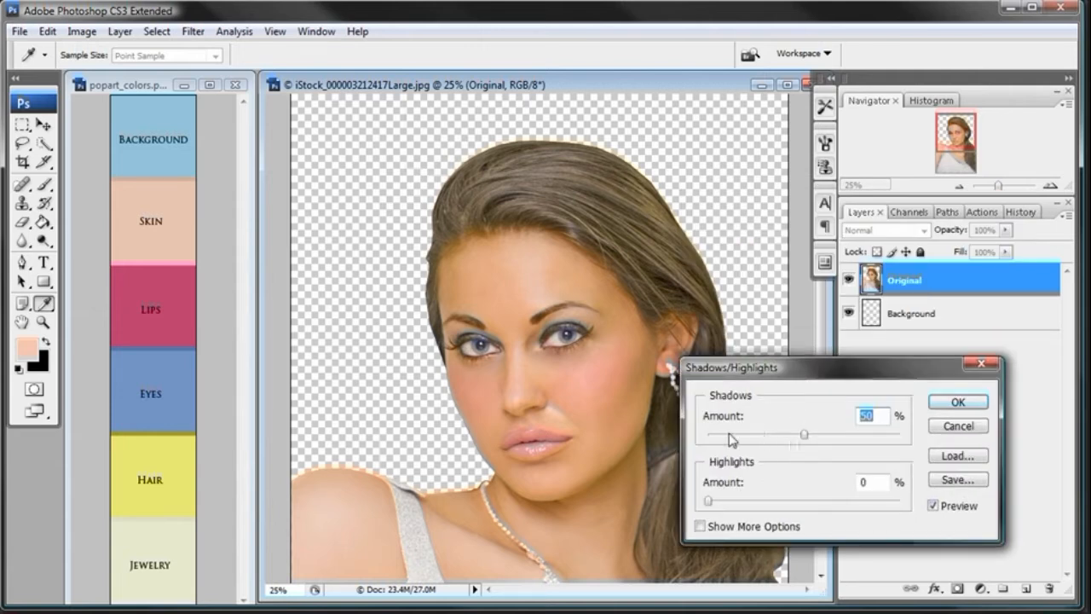
pyautogui.moveTo(806, 437); pyautogui.dragTo(857, 442)
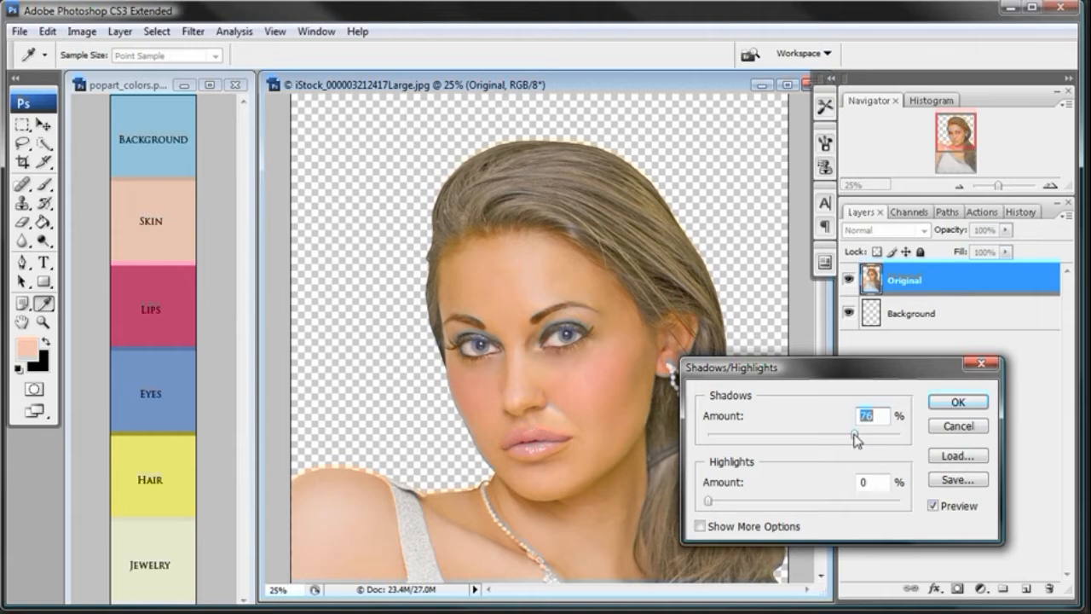
pyautogui.click(933, 507)
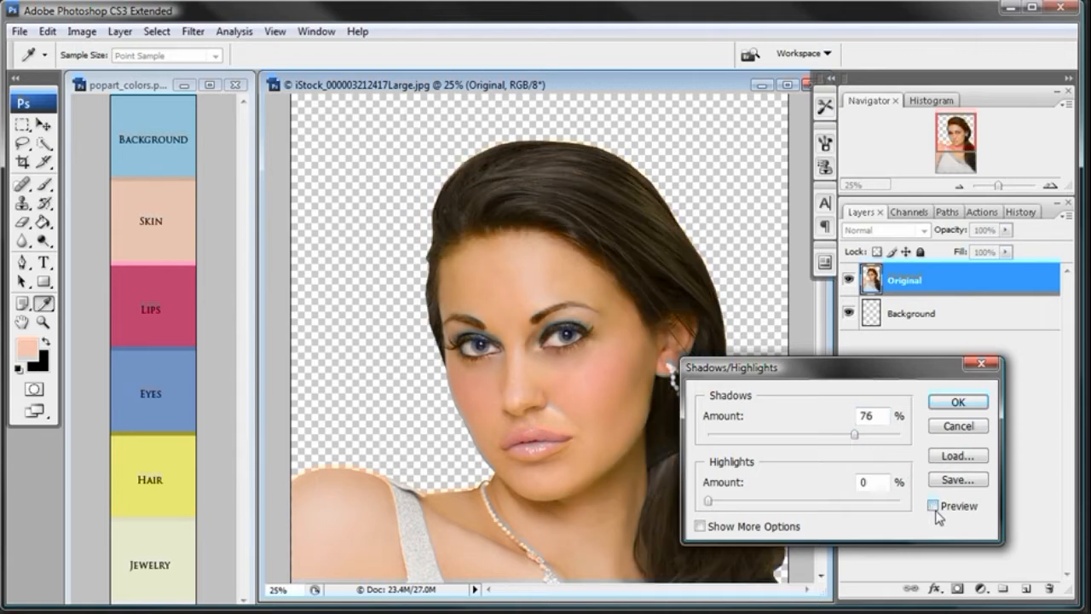
pyautogui.click(934, 506)
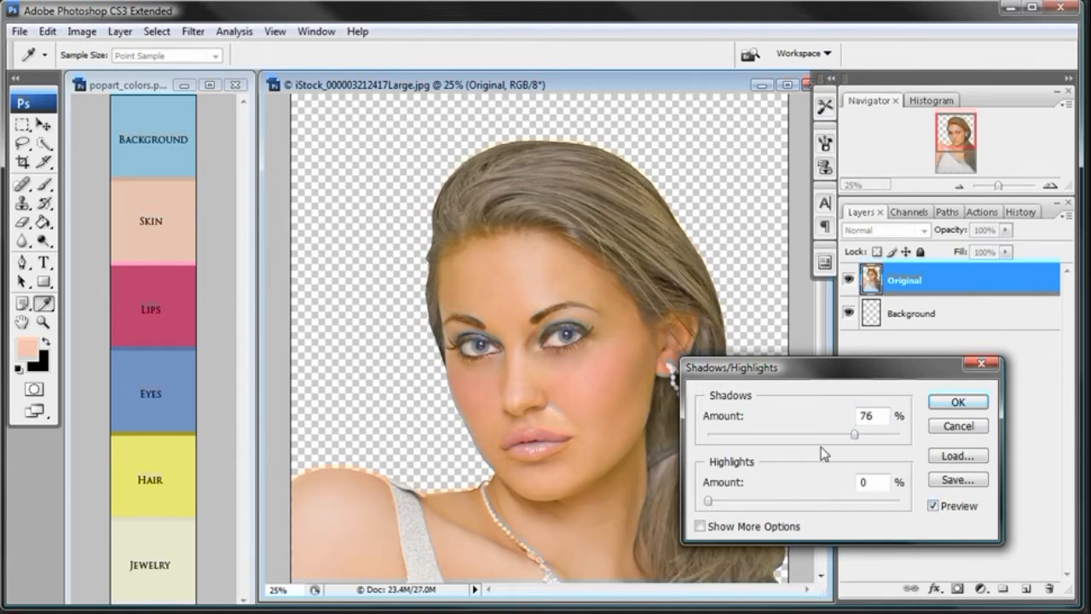
# - Reduce the shadows amount to slightly below 69% and apply the Shadows/Highlights adjustment
pyautogui.moveTo(847, 441); pyautogui.dragTo(844, 440)
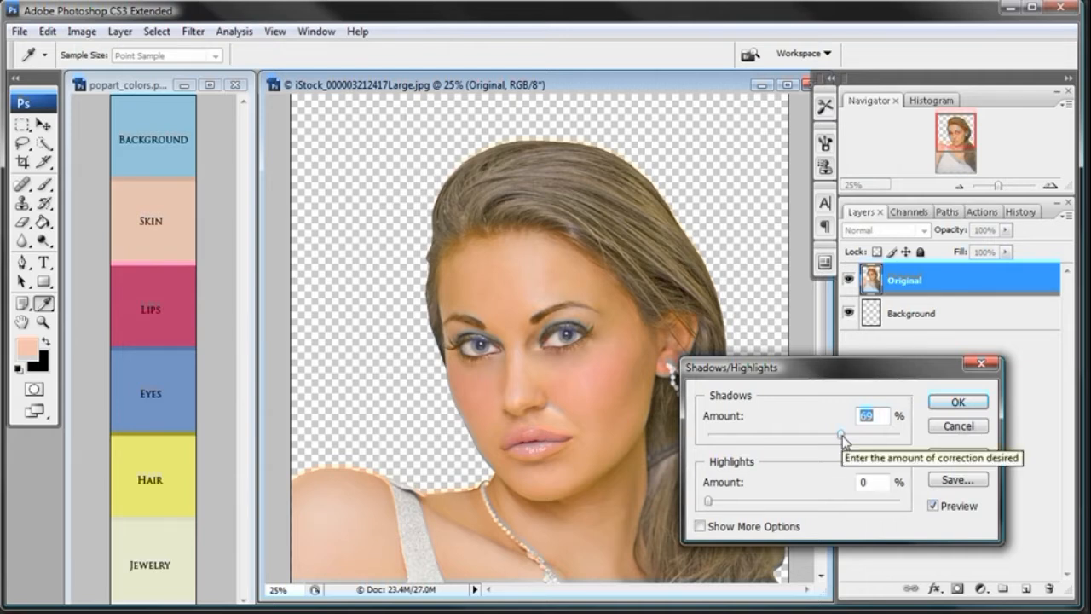
pyautogui.moveTo(841, 435); pyautogui.dragTo(833, 435)
pyautogui.click(958, 403)
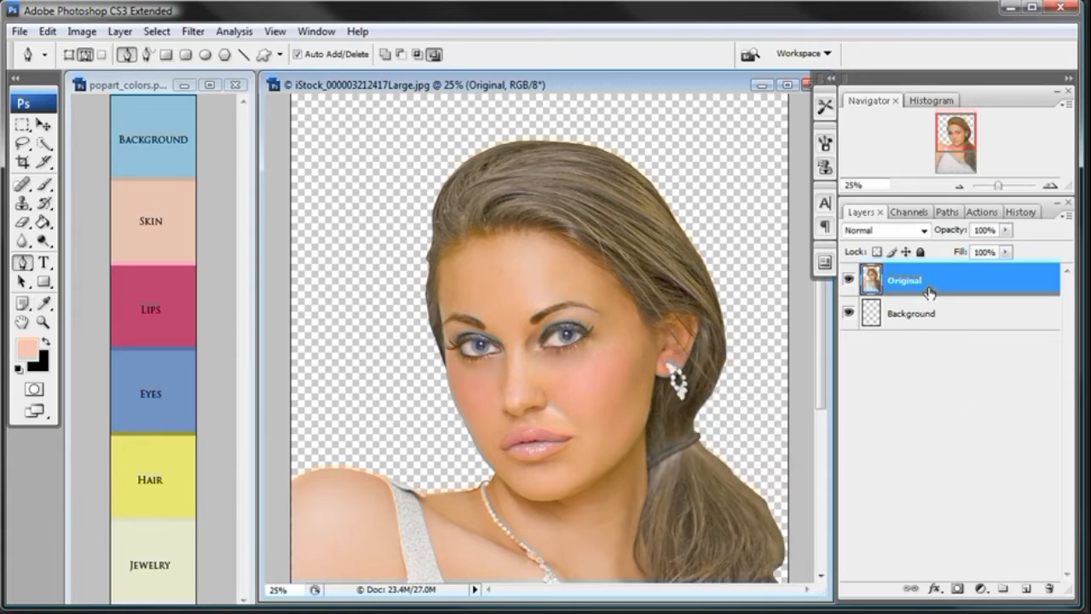
# - Duplicate the Original layer and rename the copy as Black & White
pyautogui.moveTo(871, 284); pyautogui.dragTo(1029, 588)
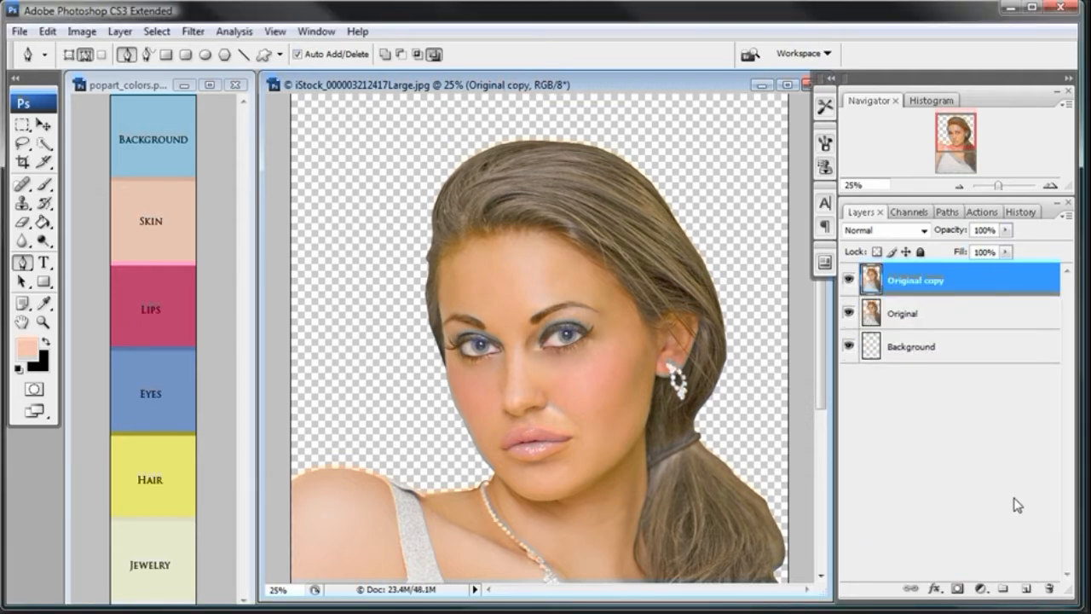
pyautogui.doubleClick(925, 281)
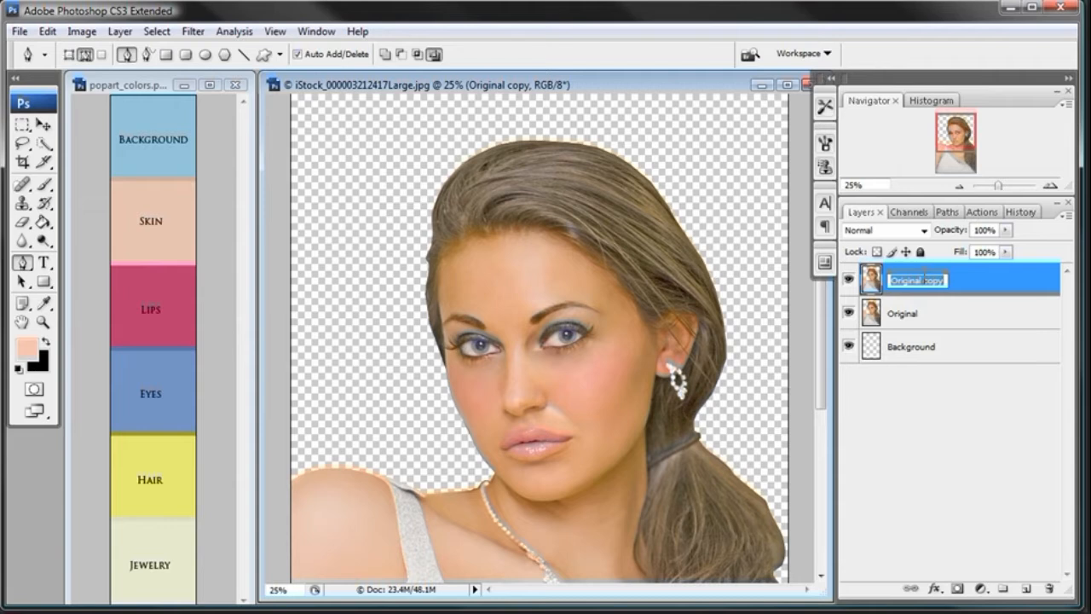
pyautogui.write('B')
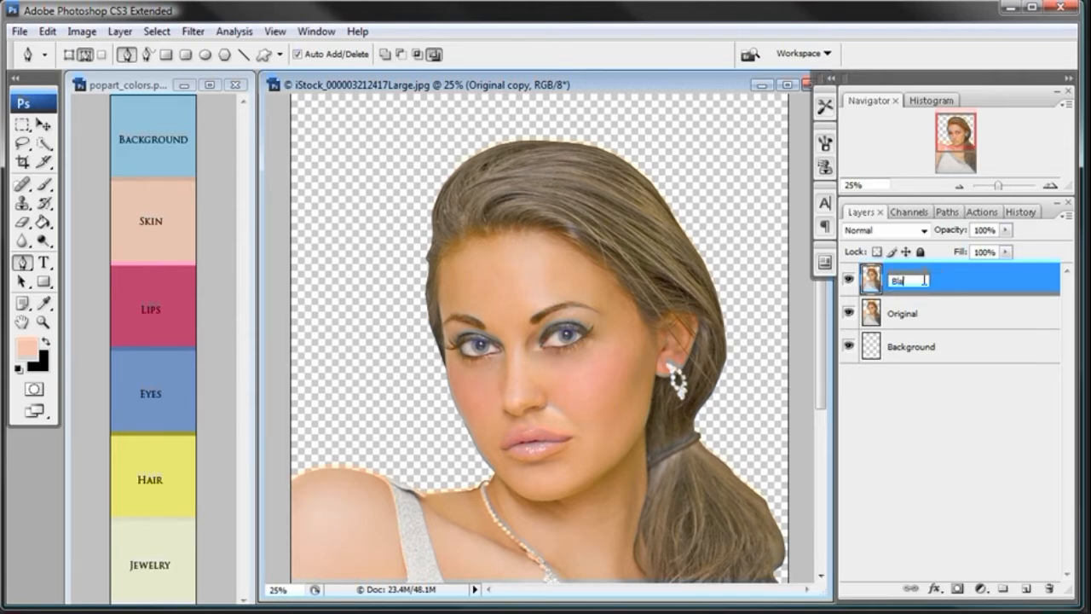
pyautogui.write('lack & White')
pyautogui.press('Return')
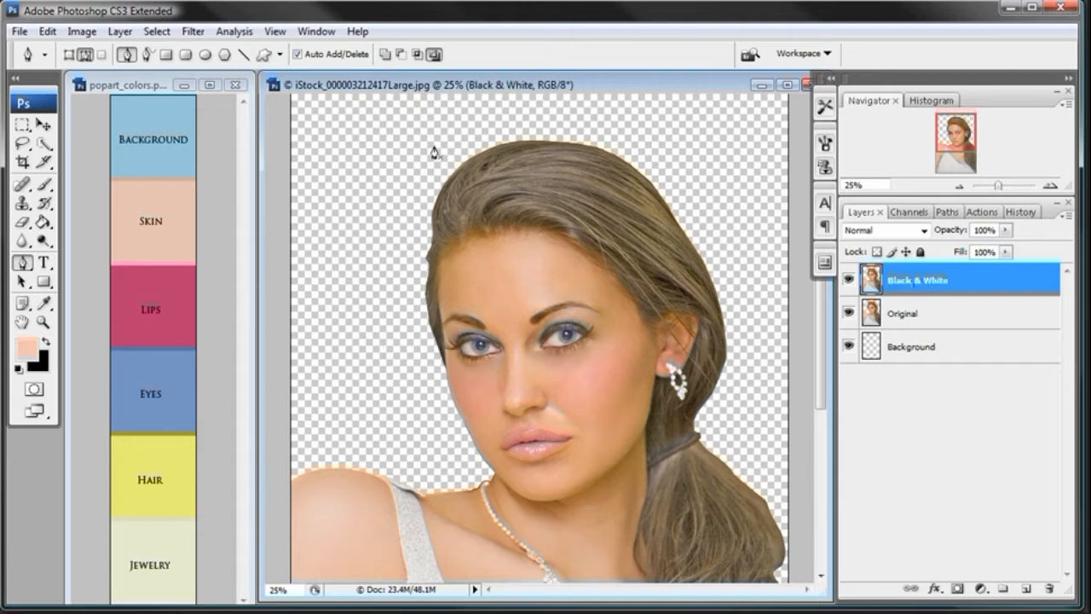
# - Desaturate the Black & White layer
pyautogui.click(82, 32)
pyautogui.moveTo(139, 75)
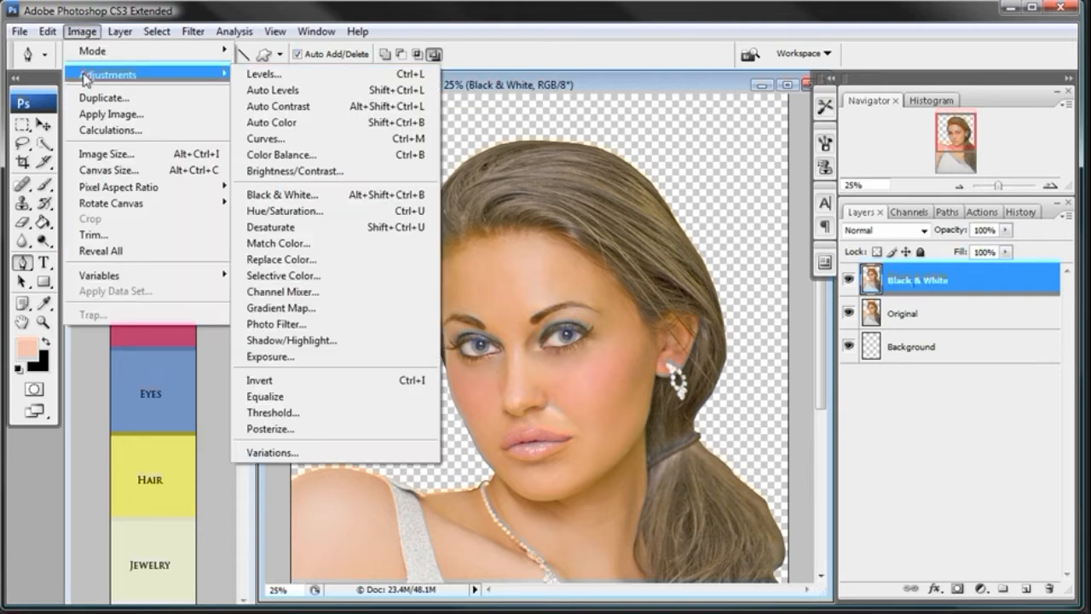
pyautogui.click(271, 229)
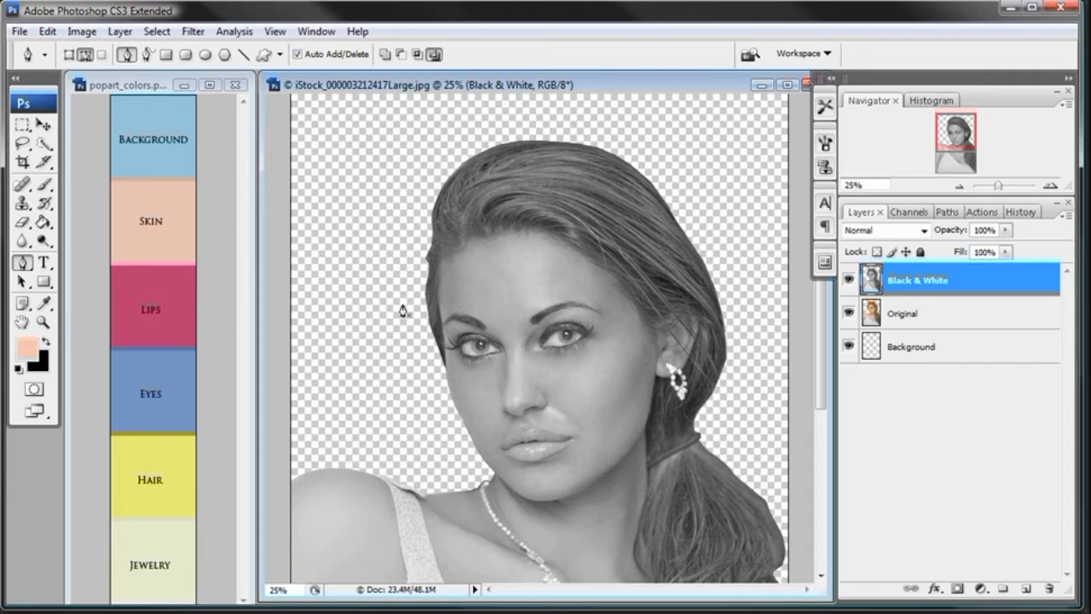
# - Duplicate the Black & White layer into a new, unnamed document, keeping the layer name Black & White
pyautogui.rightClick(915, 272)
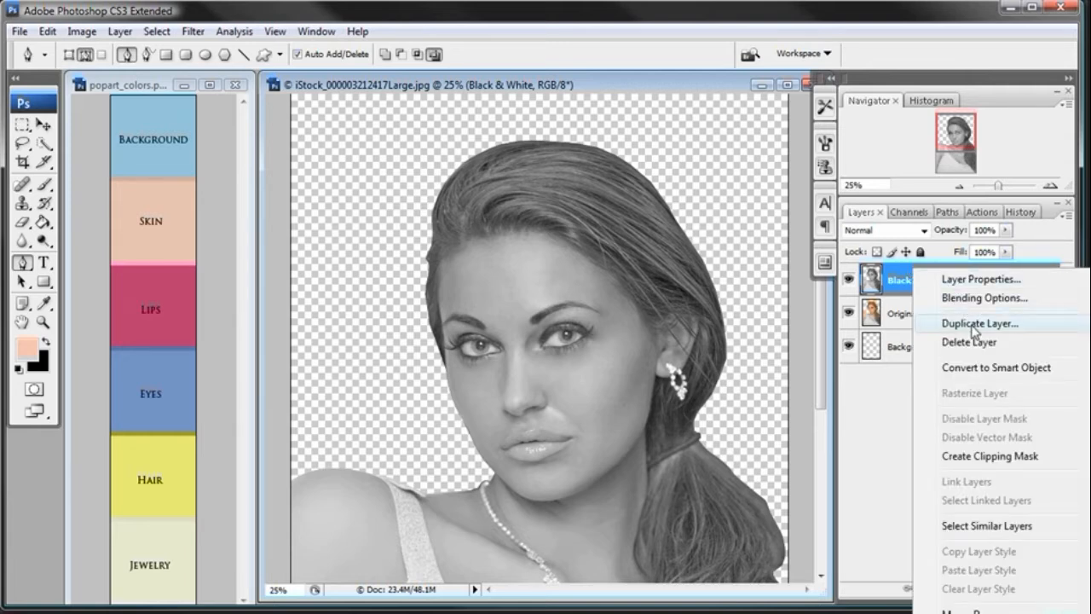
pyautogui.click(1004, 332)
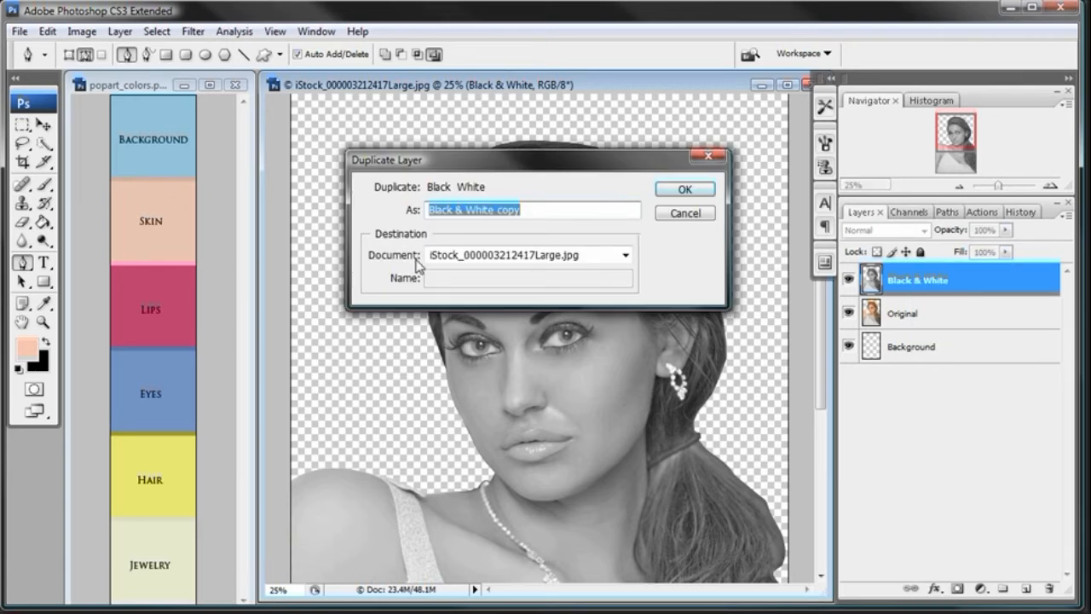
pyautogui.click(626, 255)
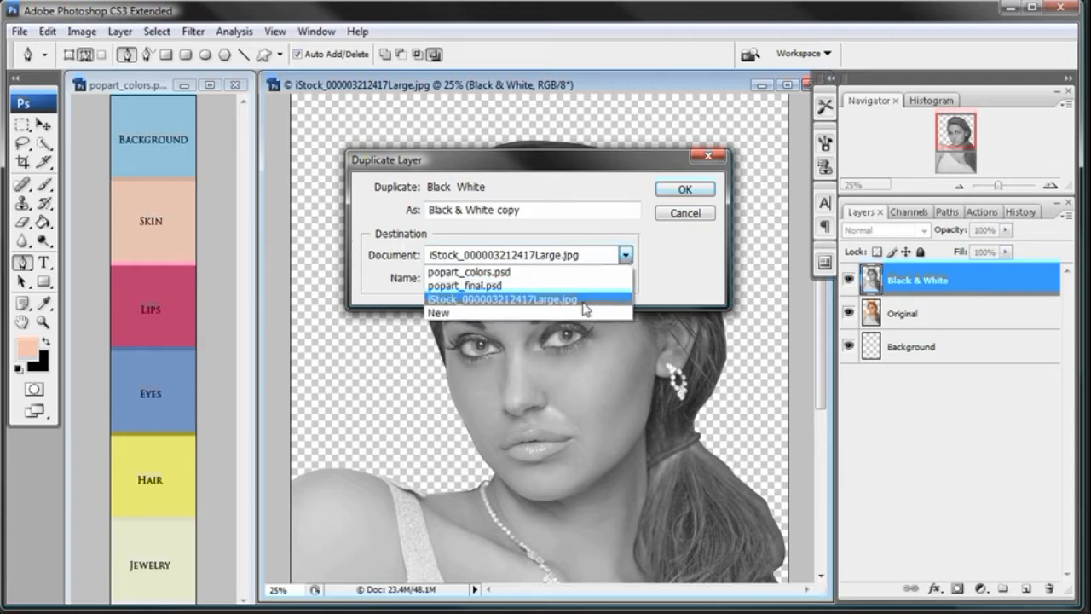
pyautogui.click(581, 313)
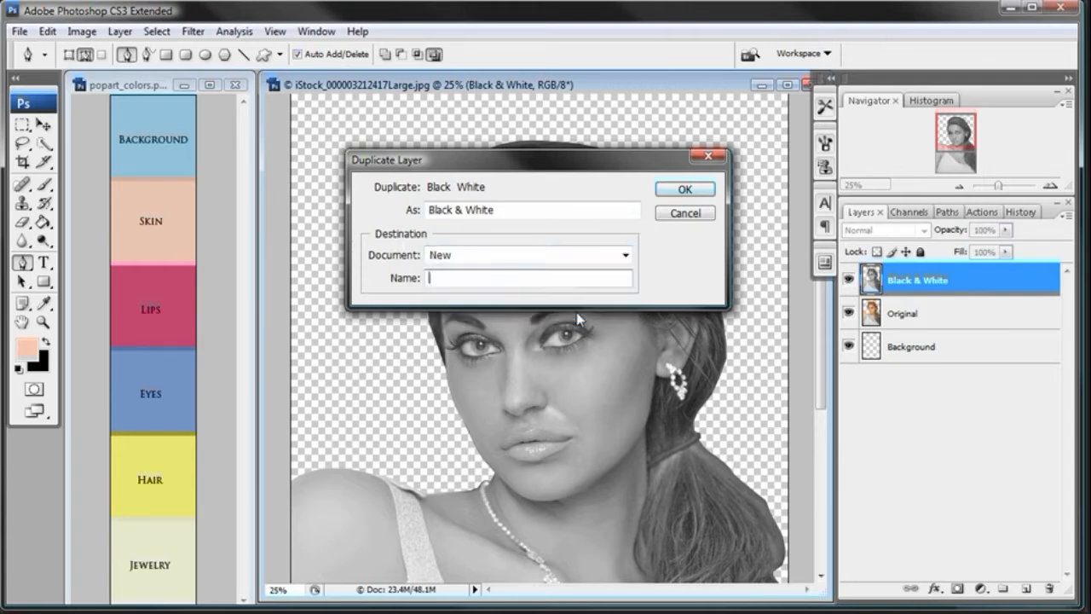
pyautogui.click(685, 188)
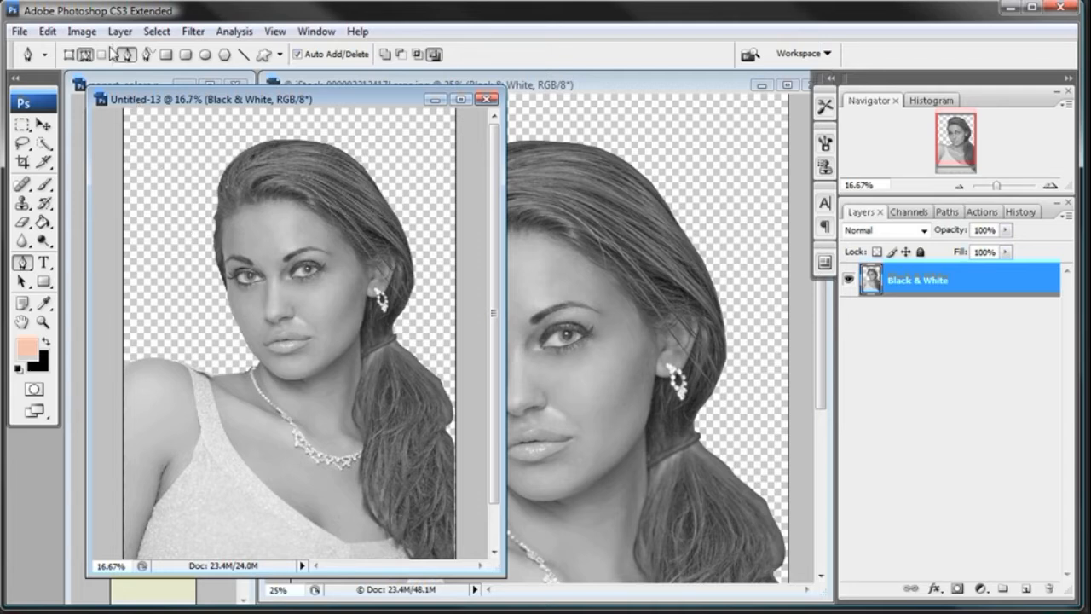
# - Start a Threshold adjustment on the new document's layer and compare levels 118 and 157 on the enlarged face
pyautogui.click(82, 32)
pyautogui.moveTo(119, 75)
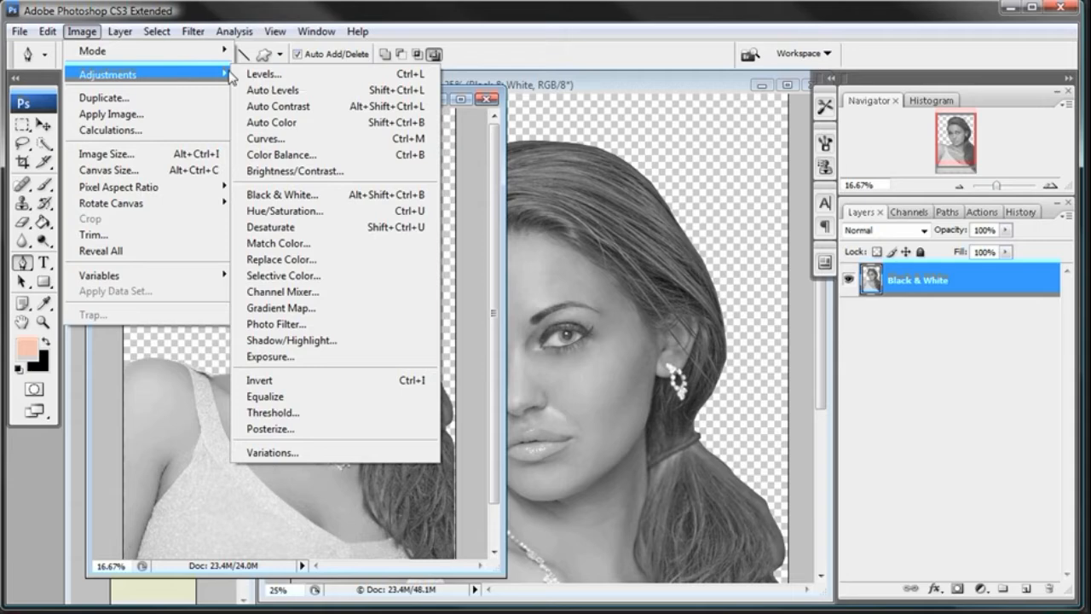
pyautogui.click(273, 412)
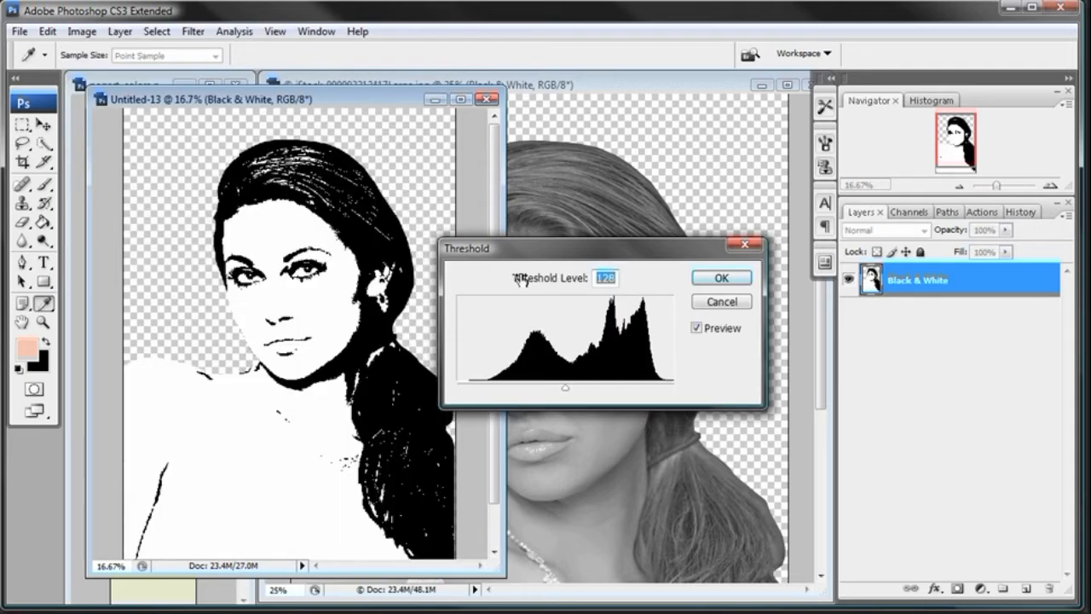
pyautogui.click(274, 32)
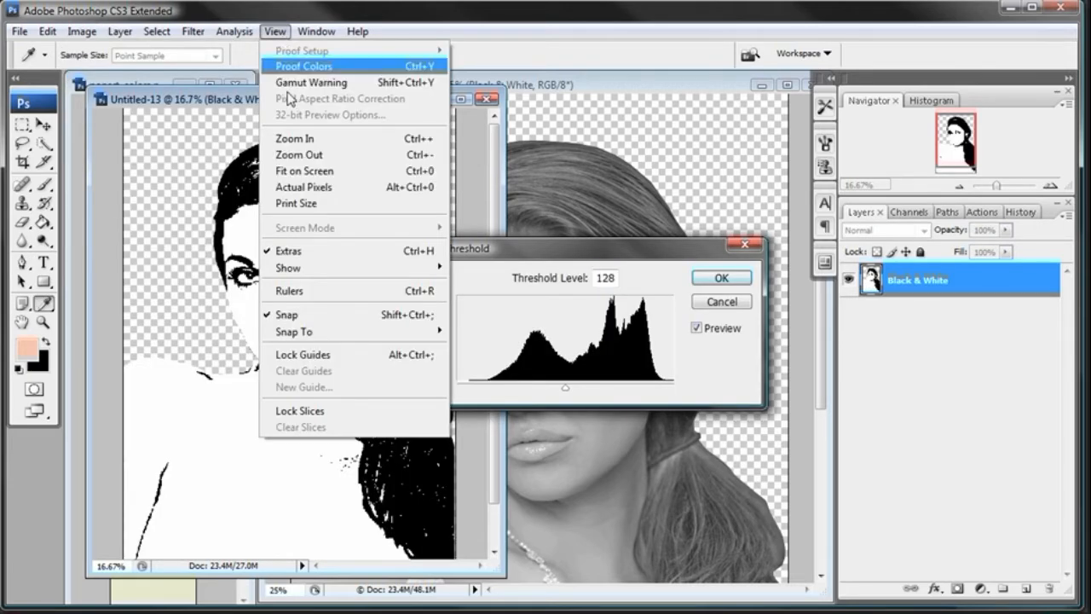
pyautogui.click(290, 137)
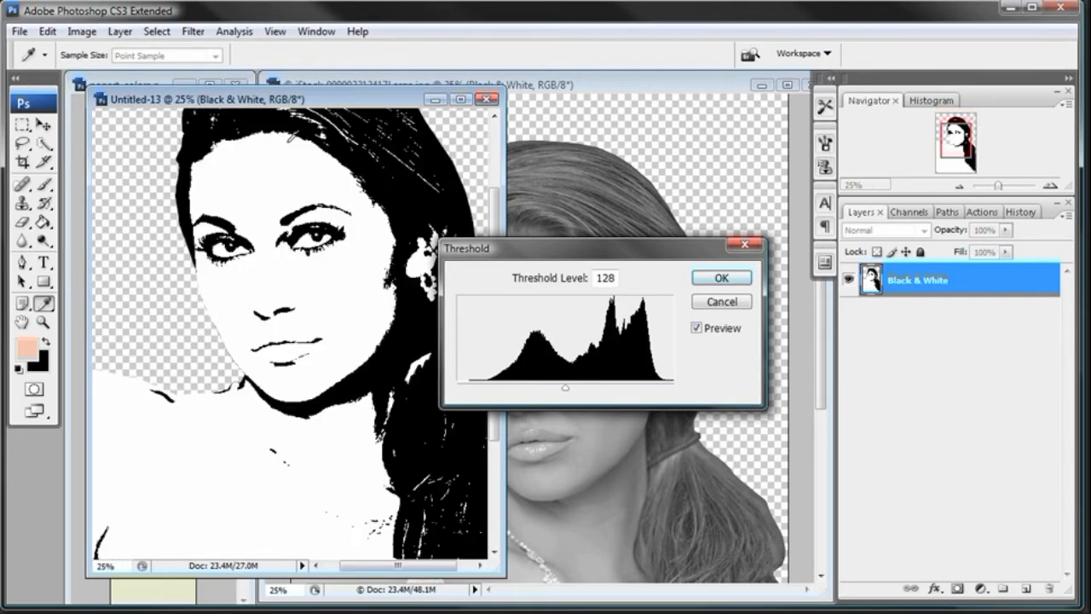
pyautogui.click(274, 31)
pyautogui.click(285, 143)
pyautogui.moveTo(511, 248); pyautogui.dragTo(552, 244)
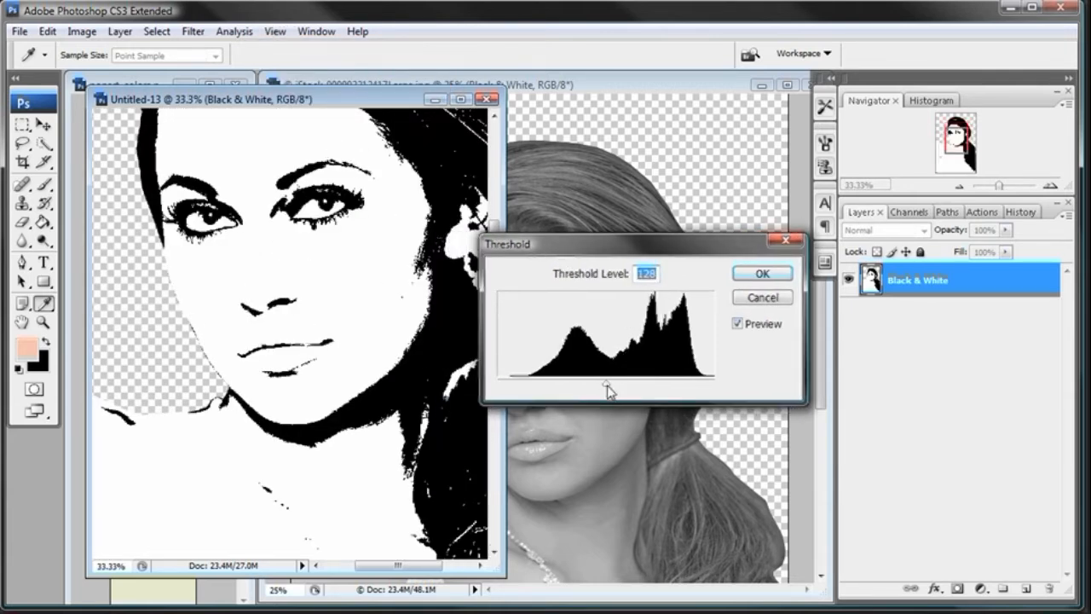
pyautogui.moveTo(608, 390); pyautogui.dragTo(631, 390)
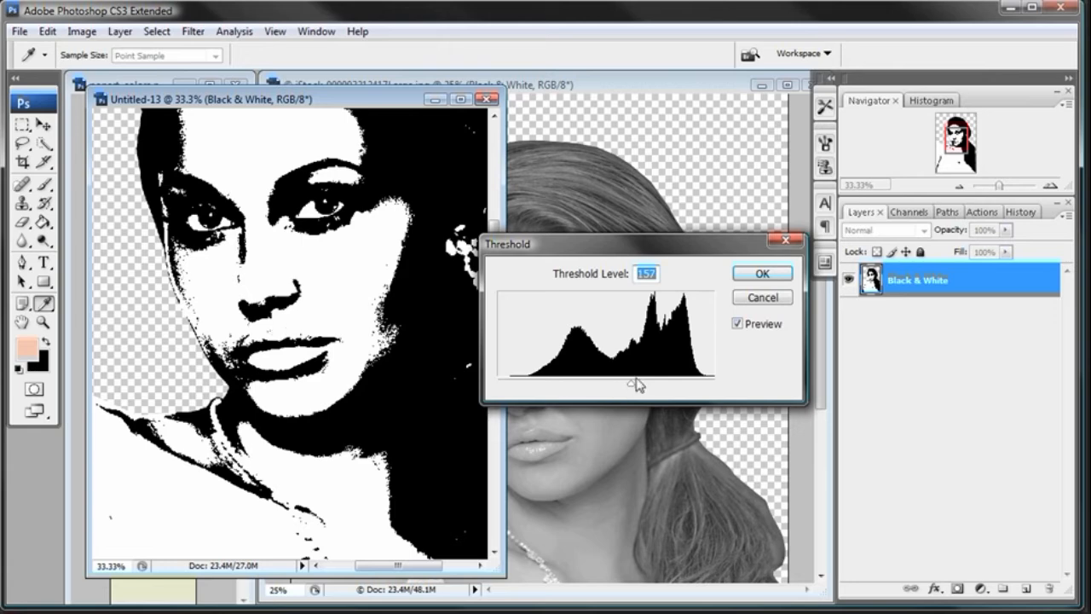
pyautogui.moveTo(631, 389); pyautogui.dragTo(599, 389)
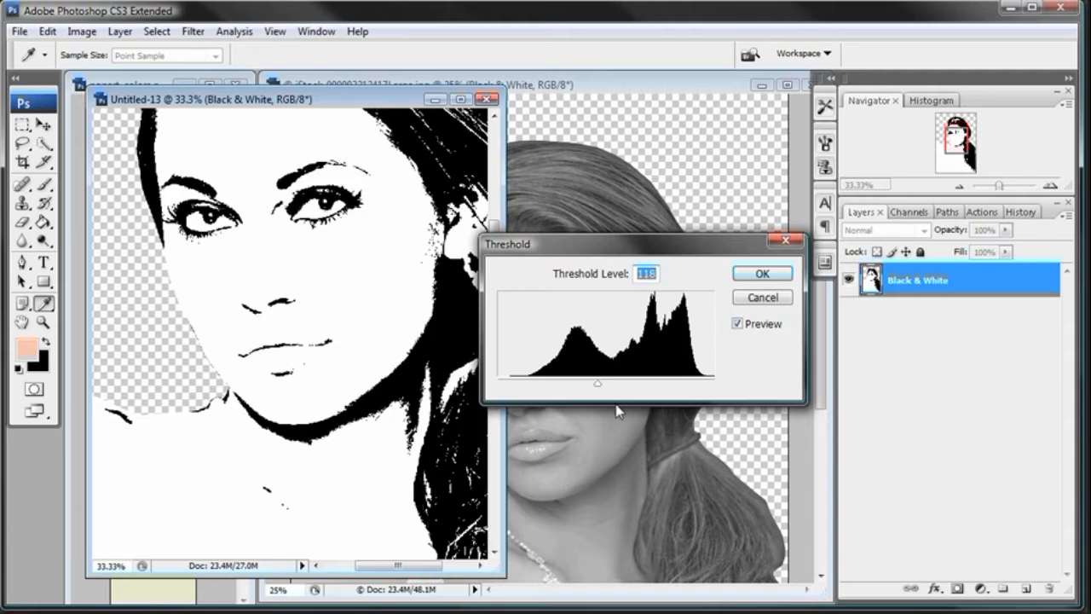
pyautogui.moveTo(600, 390); pyautogui.dragTo(631, 390)
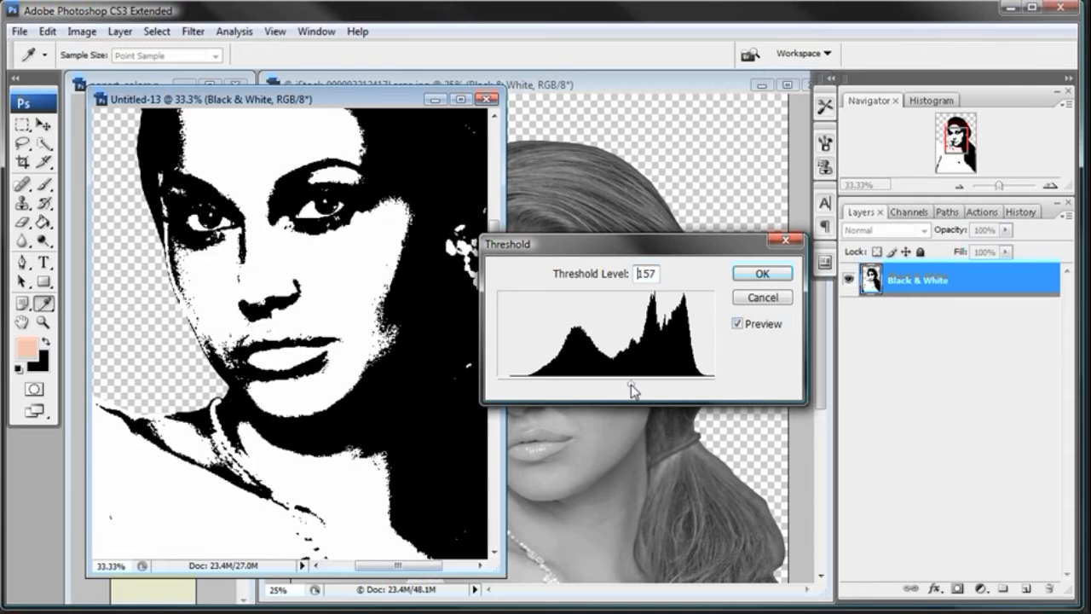
# - Check the hair and face, fine-tune the threshold level to 153, and apply the adjustment
pyautogui.moveTo(632, 389); pyautogui.dragTo(632, 390)
pyautogui.scroll(3, 332, 255)
pyautogui.scroll(-3, 334, 302)
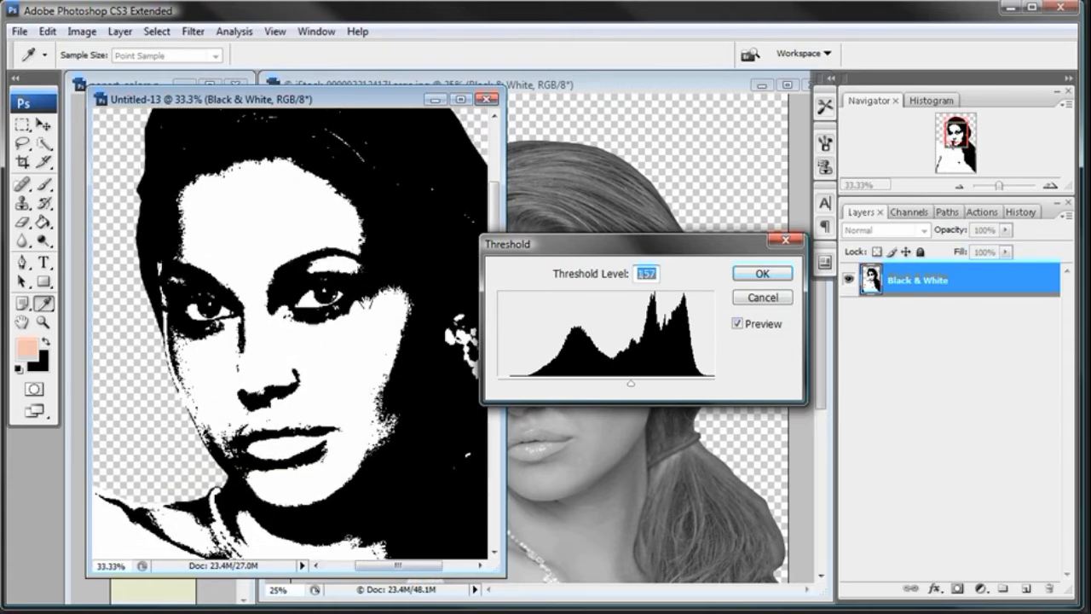
pyautogui.scroll(3, 375, 305)
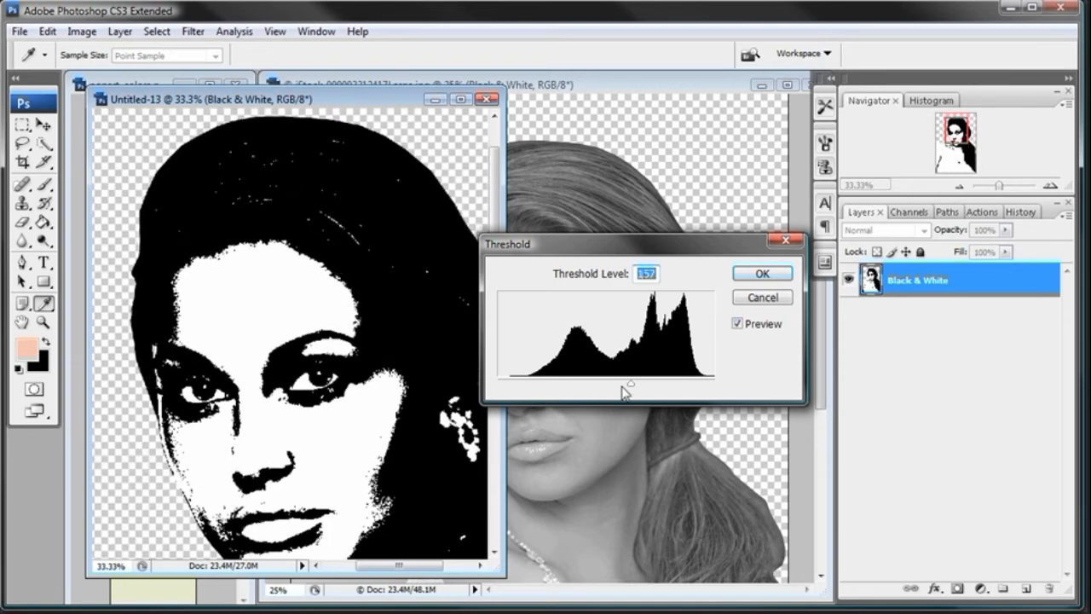
pyautogui.moveTo(630, 385); pyautogui.dragTo(626, 387)
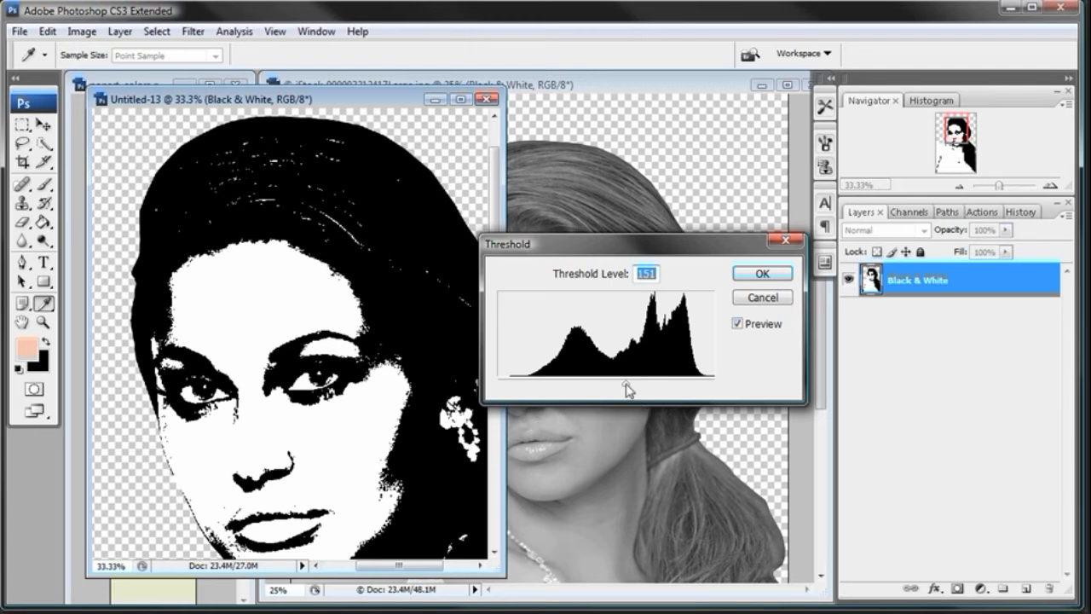
pyautogui.moveTo(628, 390); pyautogui.dragTo(630, 389)
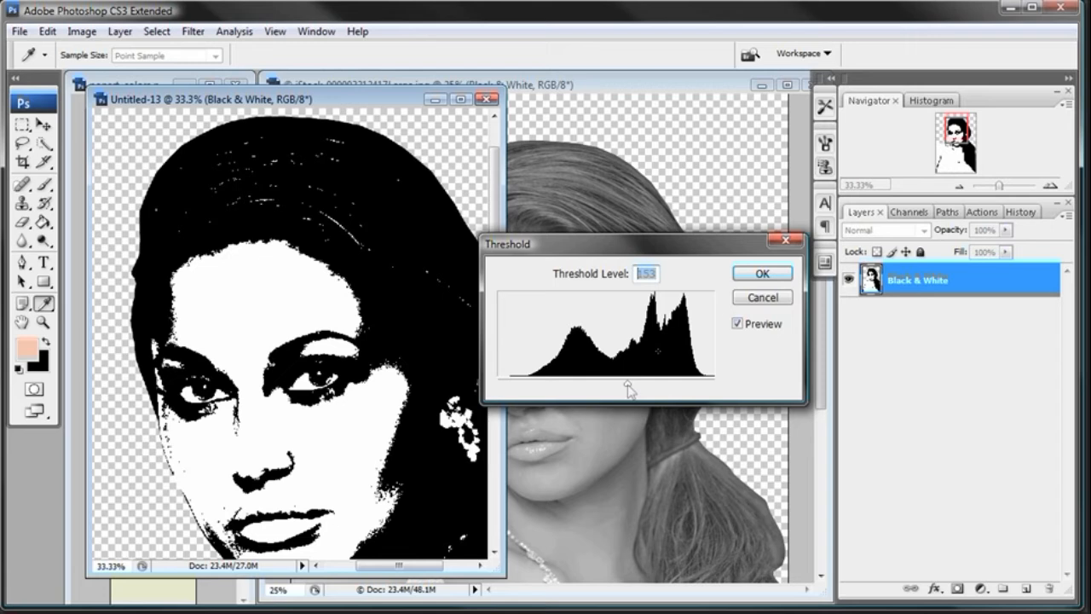
pyautogui.click(778, 274)
pyautogui.press('p')
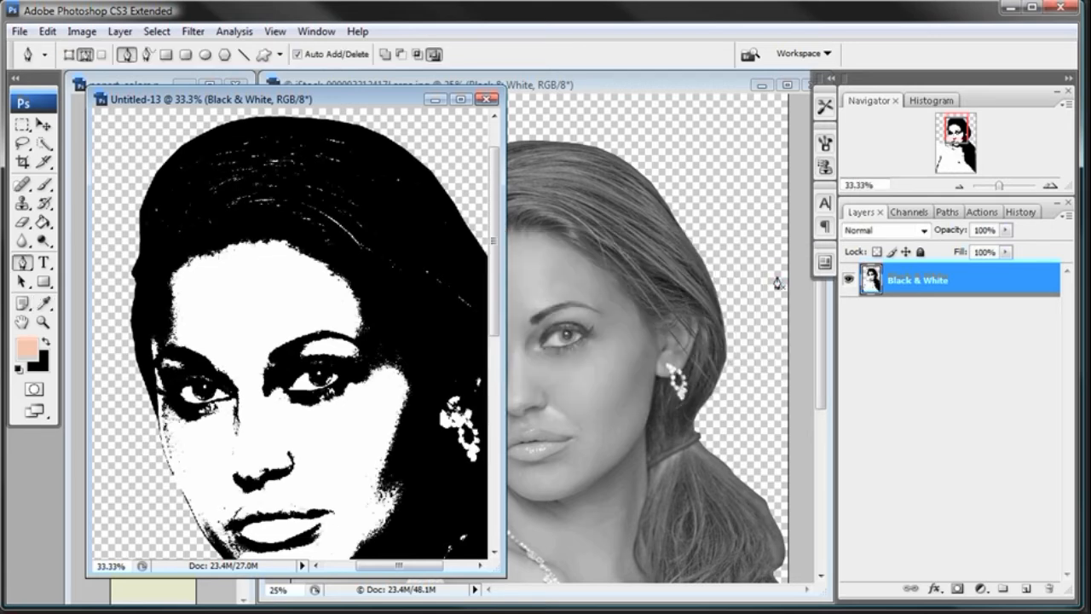
# - Soften the jagged edges of the thresholded layer with a Gaussian Blur of 1.5 pixels radius
pyautogui.click(960, 186)
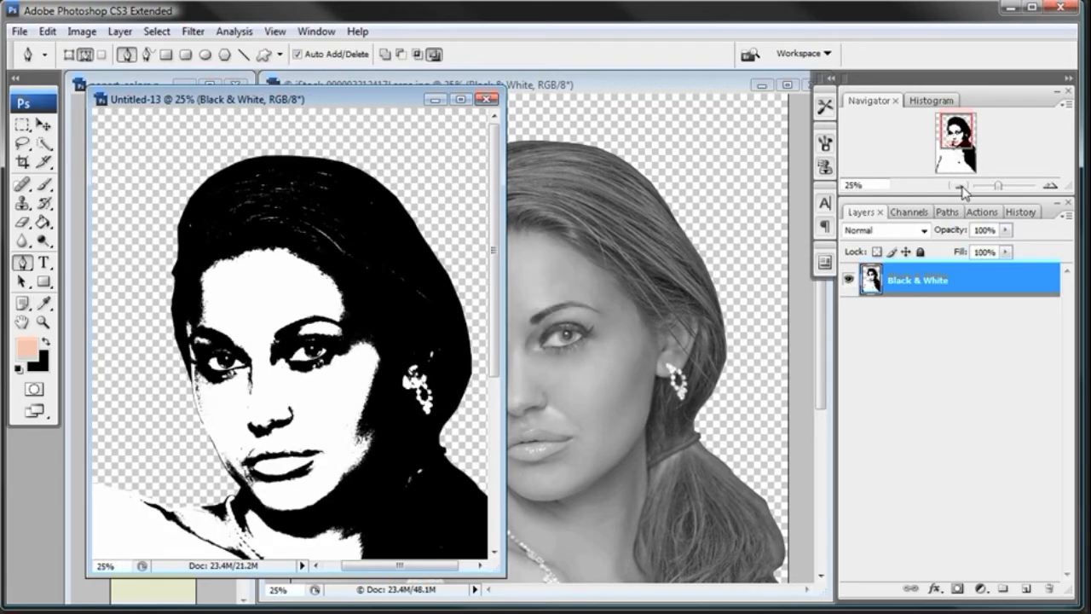
pyautogui.click(42, 324)
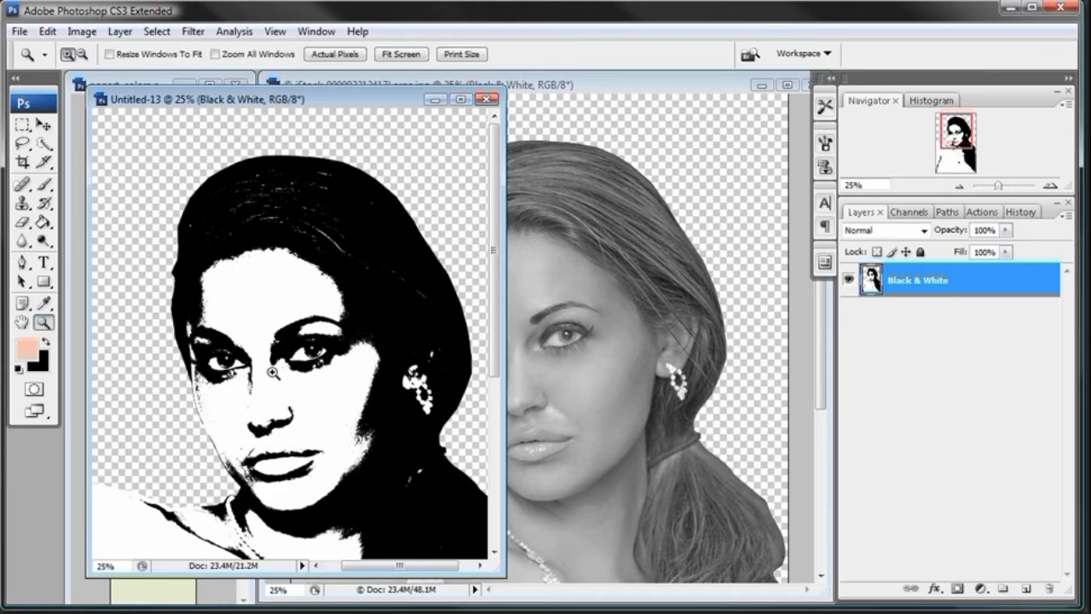
pyautogui.click(372, 394)
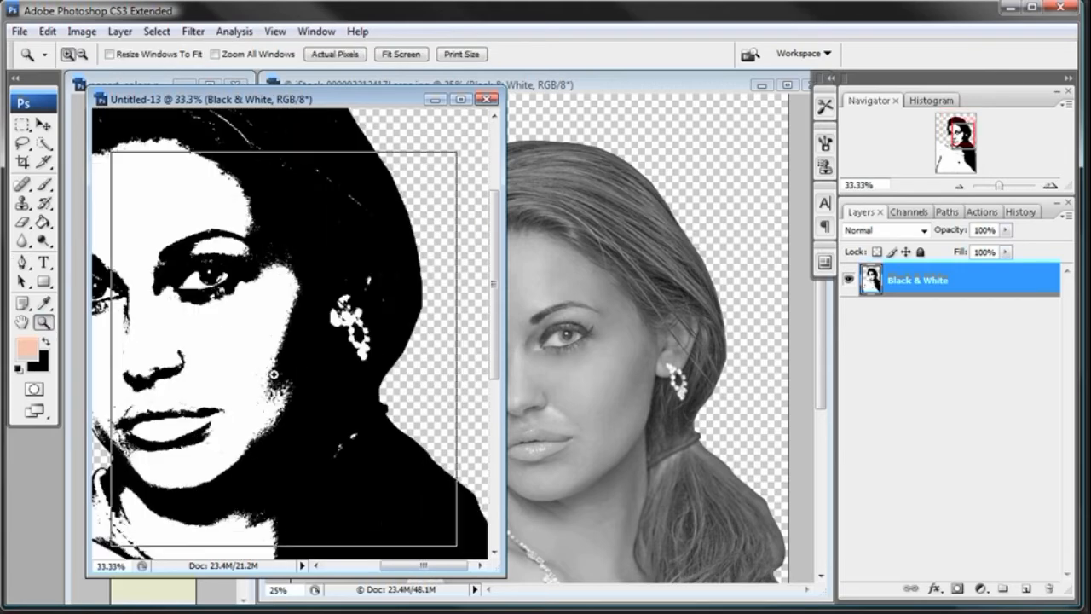
pyautogui.click(275, 375)
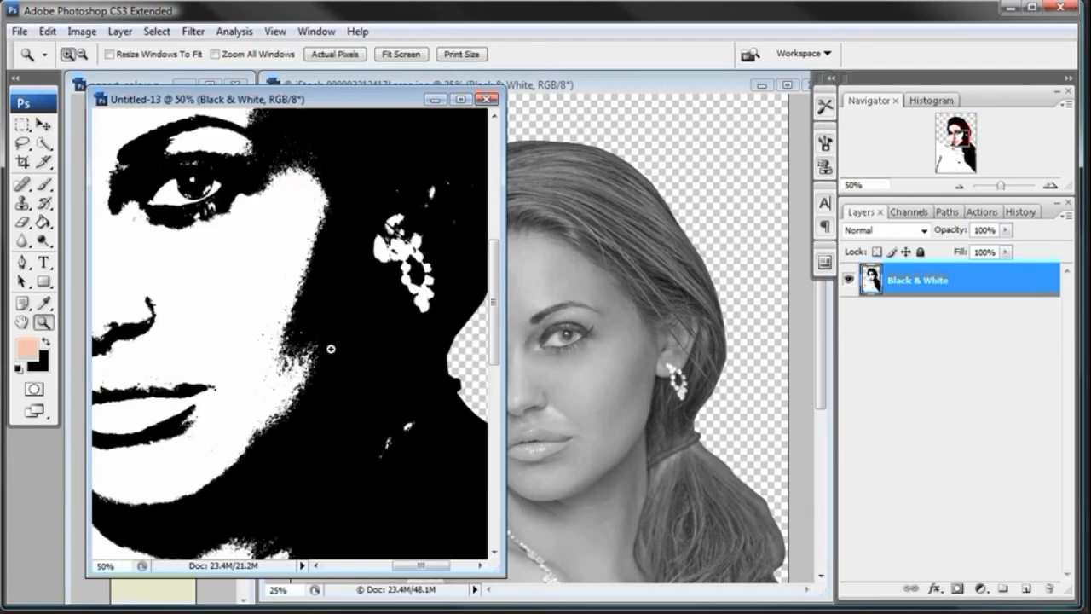
pyautogui.click(299, 317)
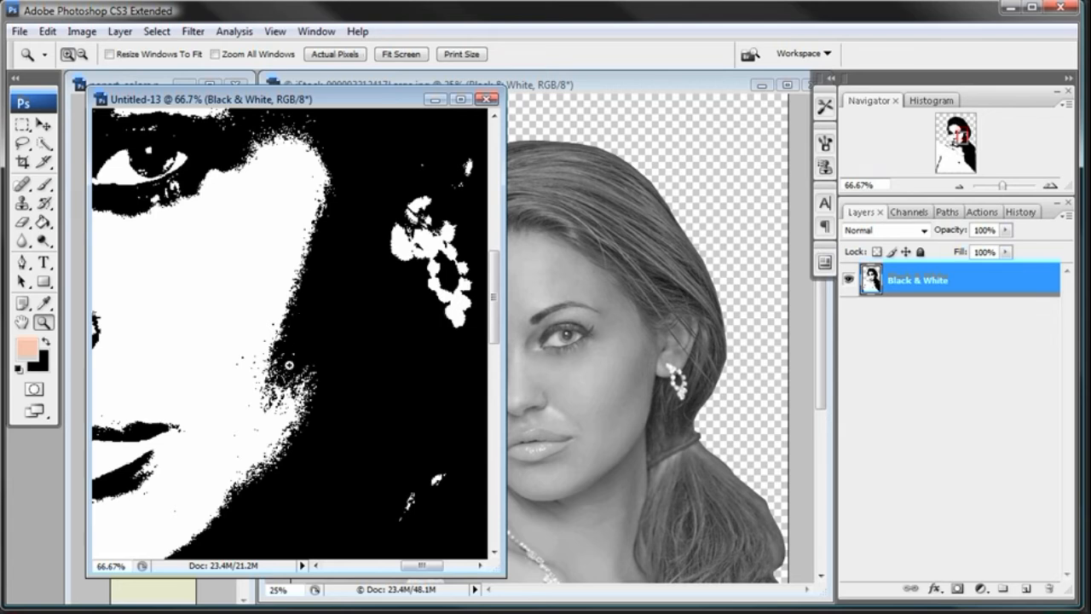
pyautogui.click(292, 361)
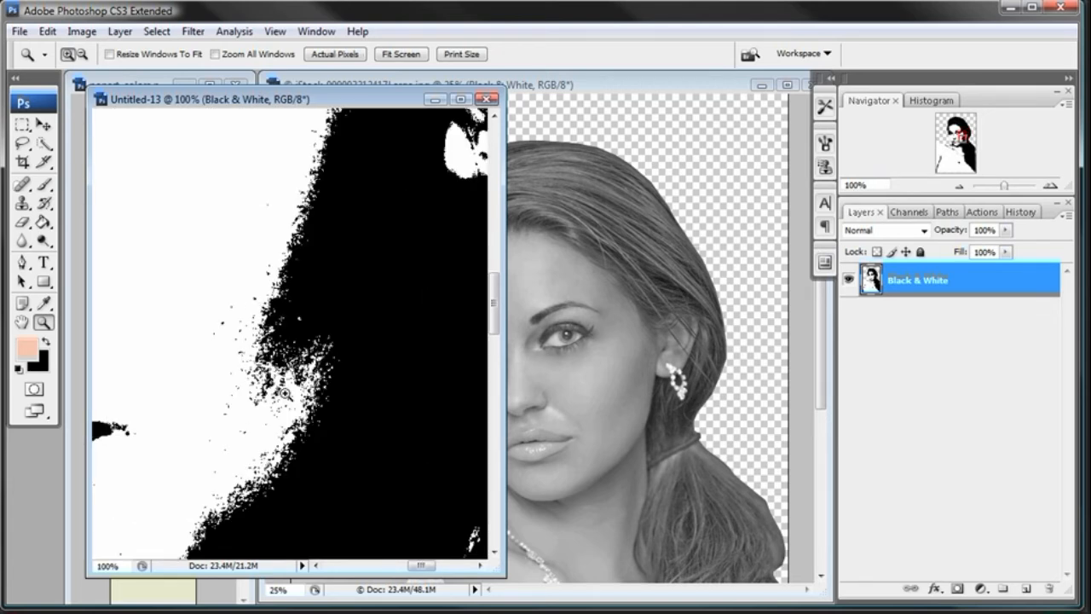
pyautogui.moveTo(421, 565)
pyautogui.mouseDown()
pyautogui.moveTo(396, 568)
pyautogui.moveTo(418, 567)
pyautogui.mouseUp()
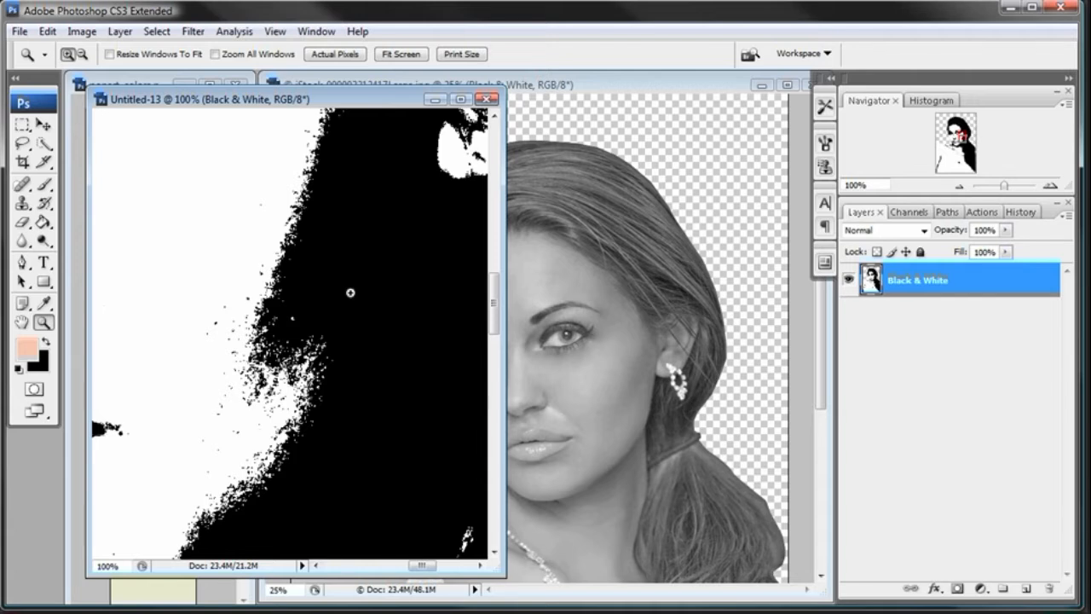
pyautogui.click(193, 31)
pyautogui.moveTo(202, 205)
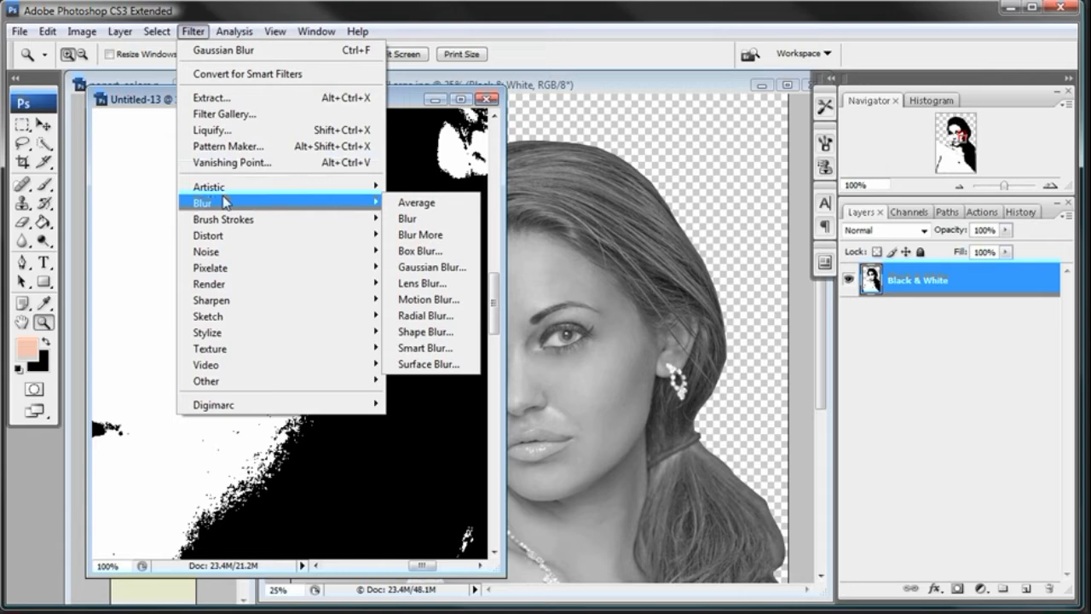
pyautogui.click(436, 269)
pyautogui.moveTo(614, 186); pyautogui.dragTo(533, 201)
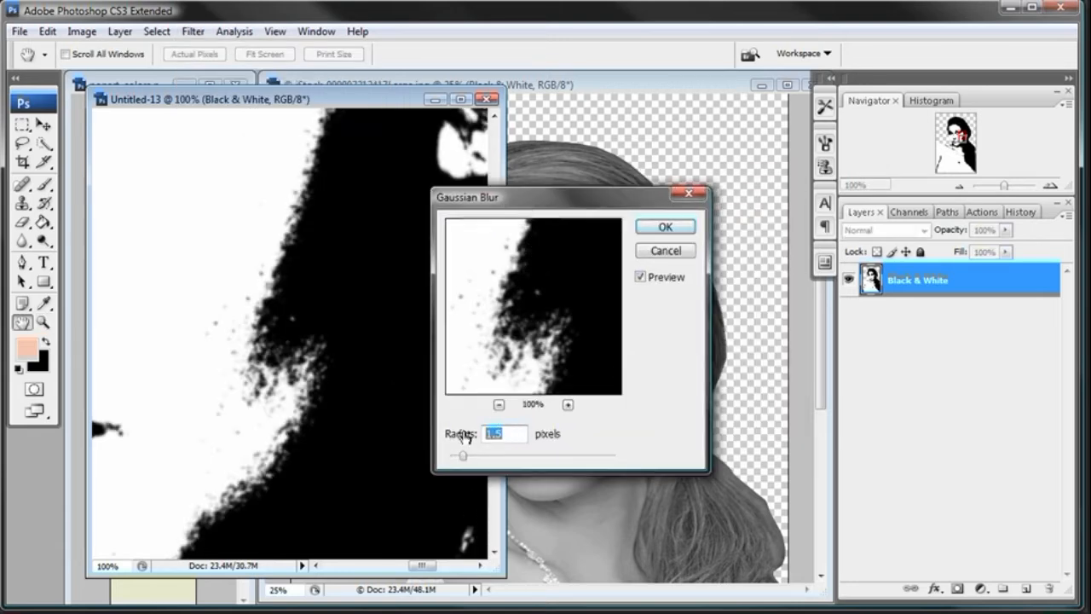
pyautogui.write('1.5')
pyautogui.click(664, 226)
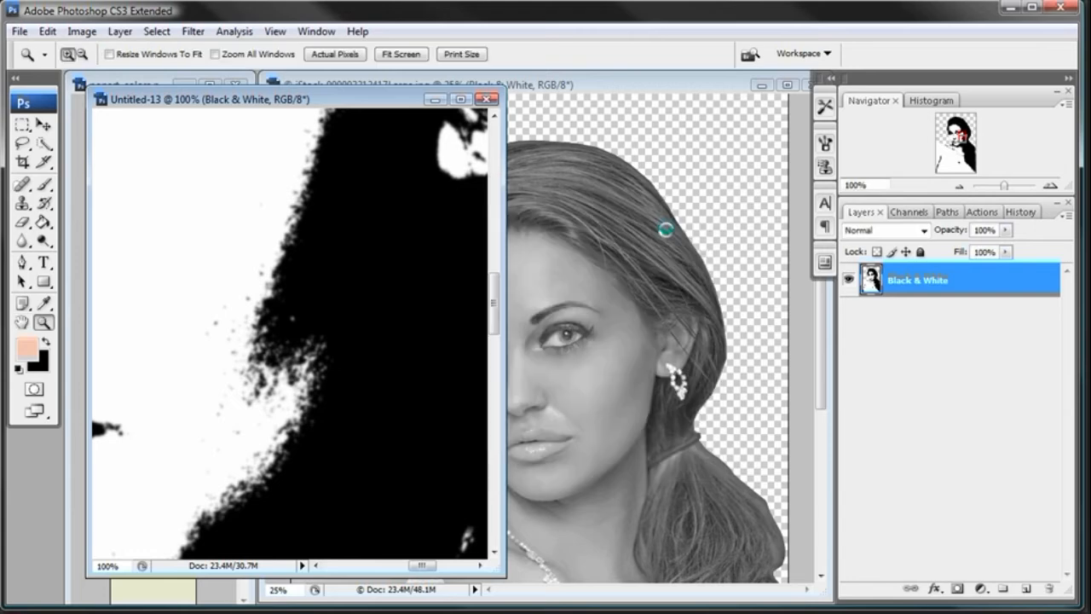
# - Convert the blurred document to Grayscale mode and discard its color information
pyautogui.click(958, 186)
pyautogui.click(958, 186)
pyautogui.click(958, 186)
pyautogui.click(959, 186)
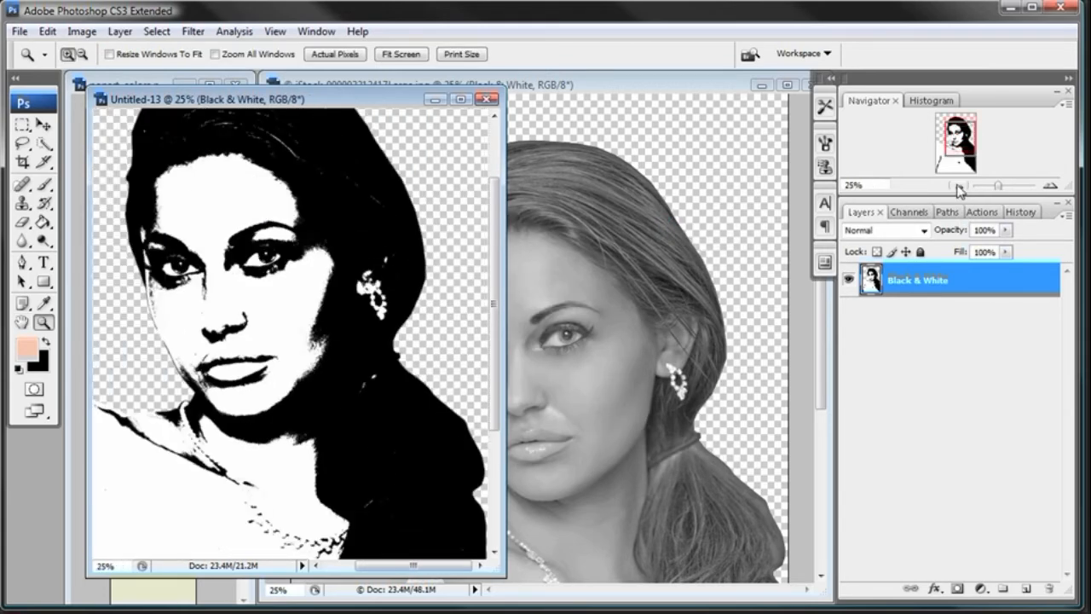
pyautogui.click(316, 565)
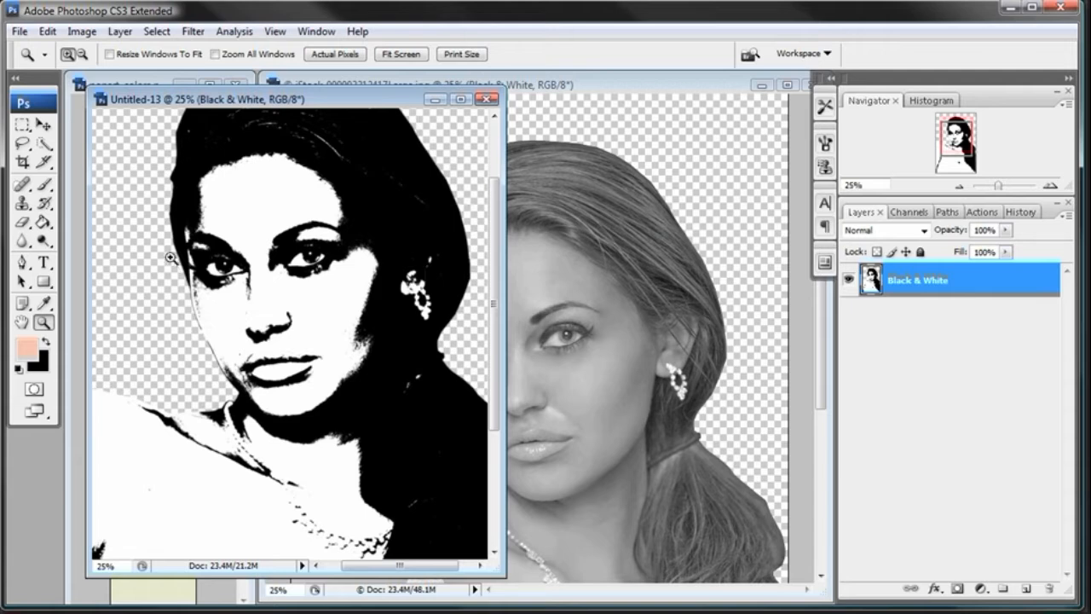
pyautogui.click(82, 31)
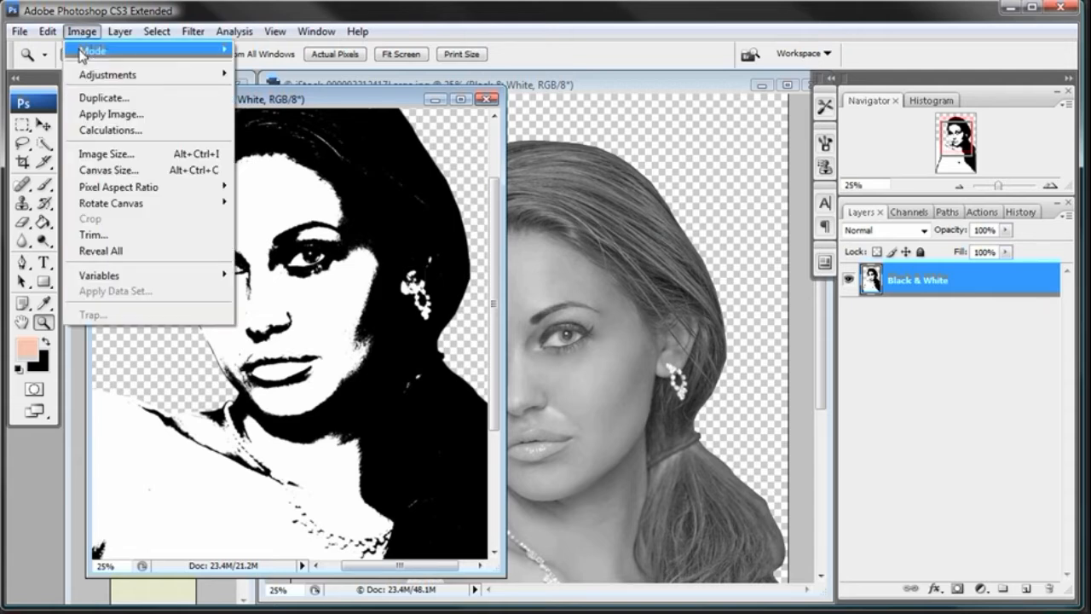
pyautogui.moveTo(83, 53)
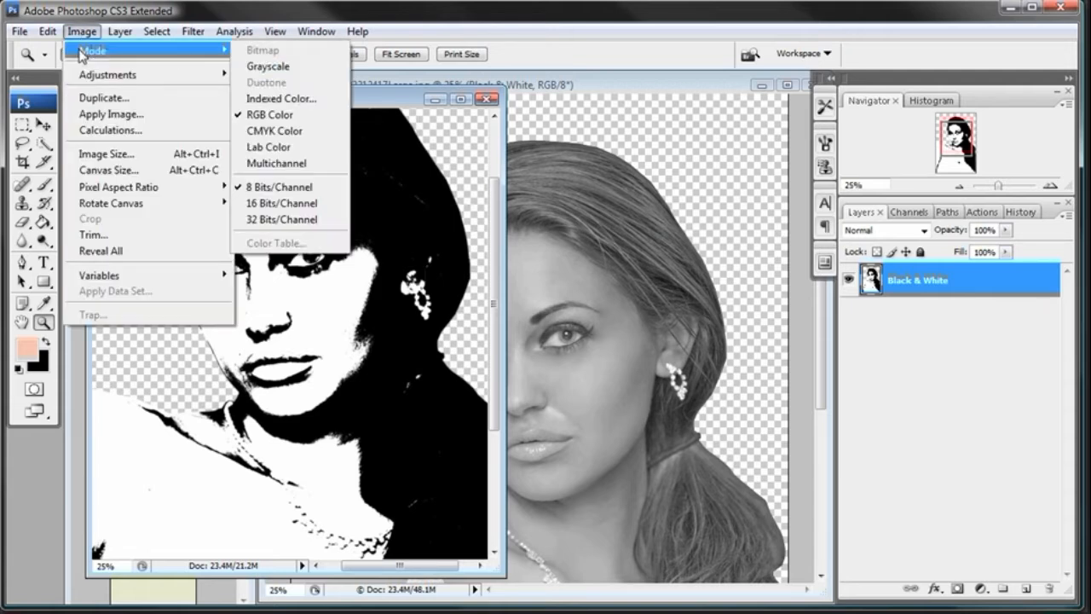
pyautogui.click(257, 68)
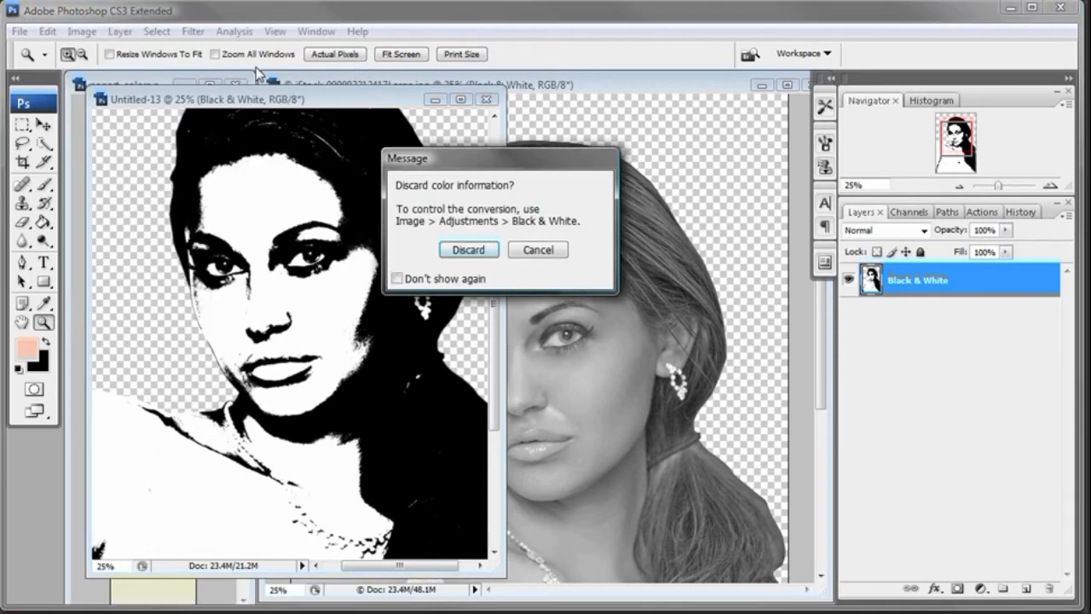
pyautogui.click(469, 251)
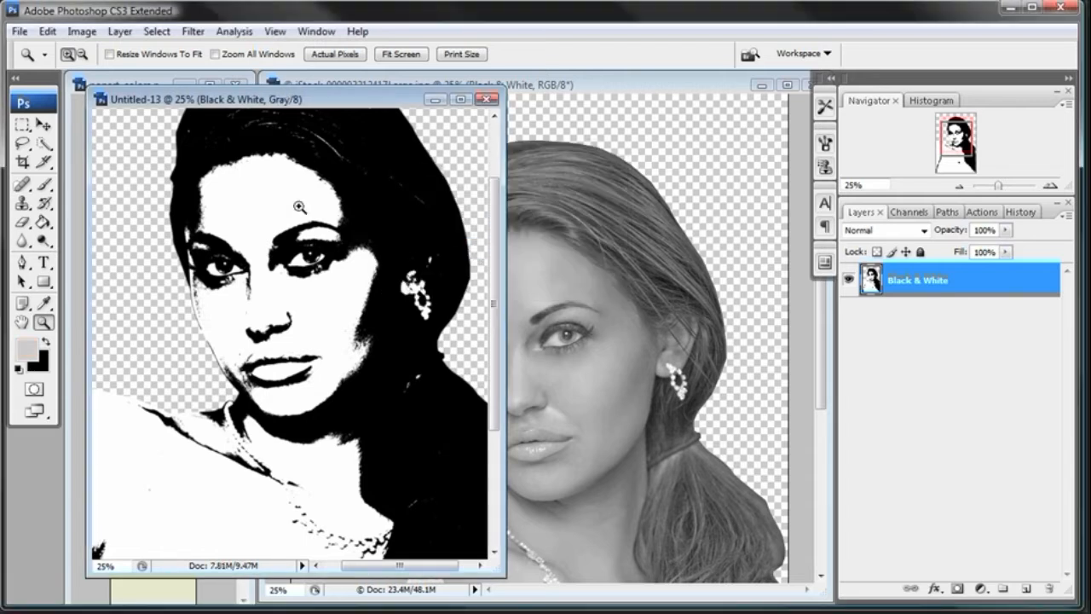
# - Start converting the thresholded document to Bitmap mode, flattening its layers, with 300 pixels/inch output and the Halftone Screen method
pyautogui.click(81, 31)
pyautogui.moveTo(92, 50)
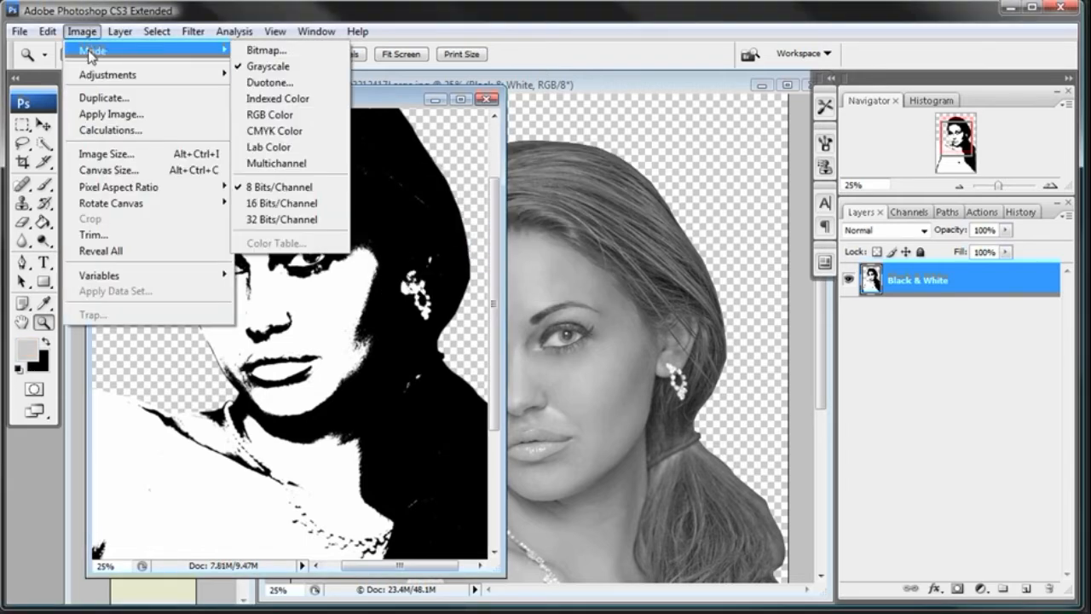
pyautogui.click(256, 51)
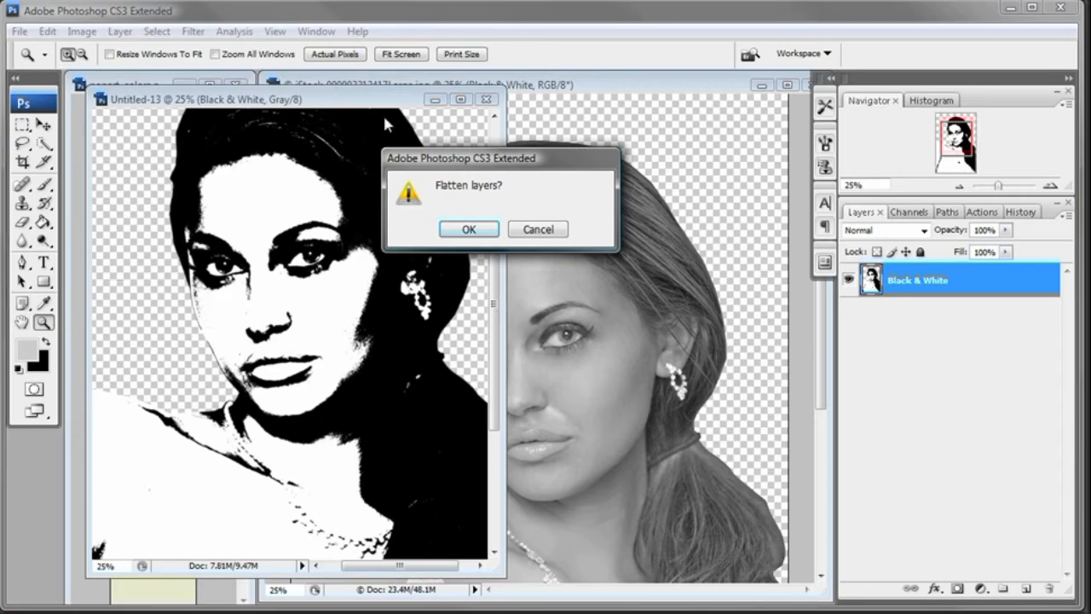
pyautogui.click(468, 229)
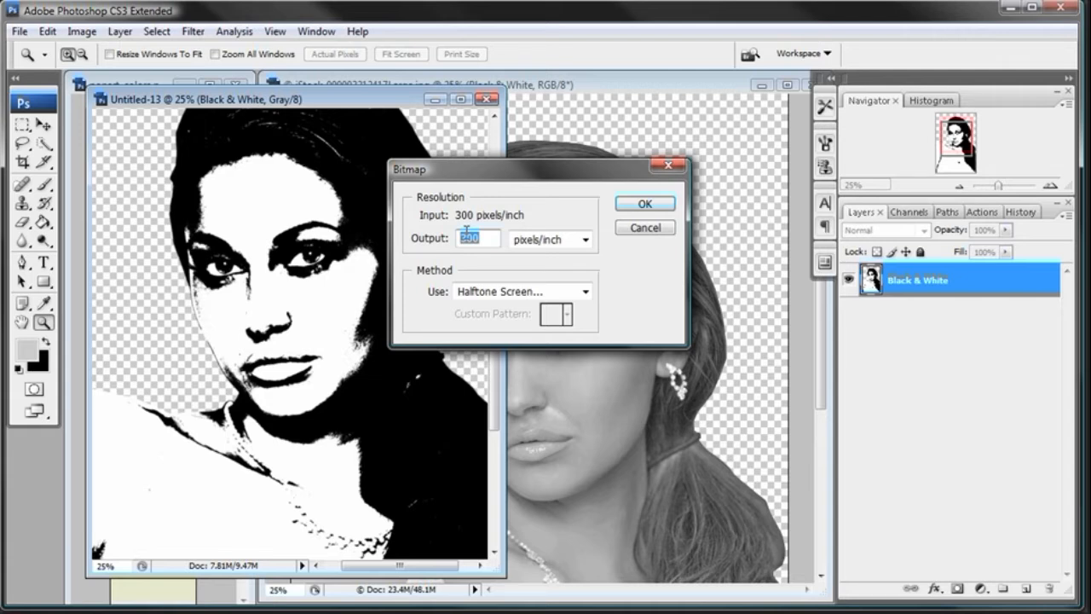
pyautogui.click(585, 293)
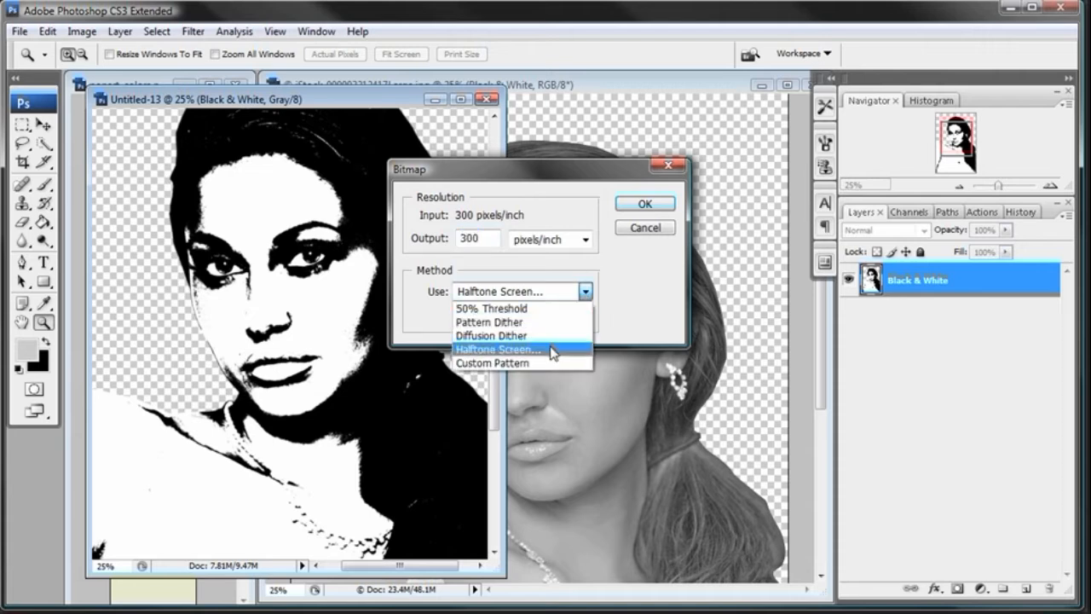
pyautogui.click(522, 309)
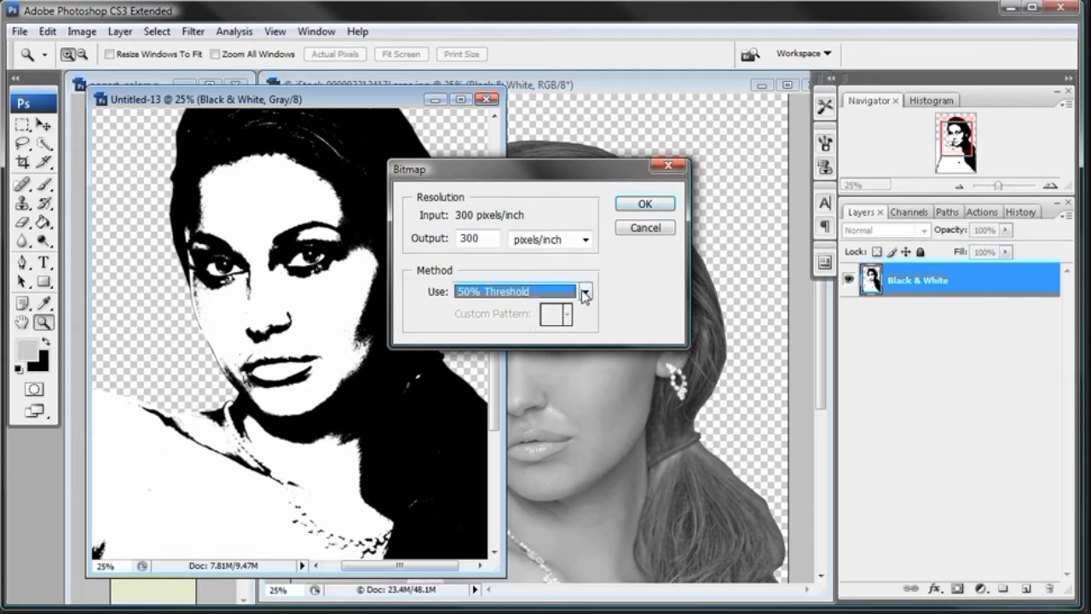
pyautogui.click(584, 291)
pyautogui.click(548, 350)
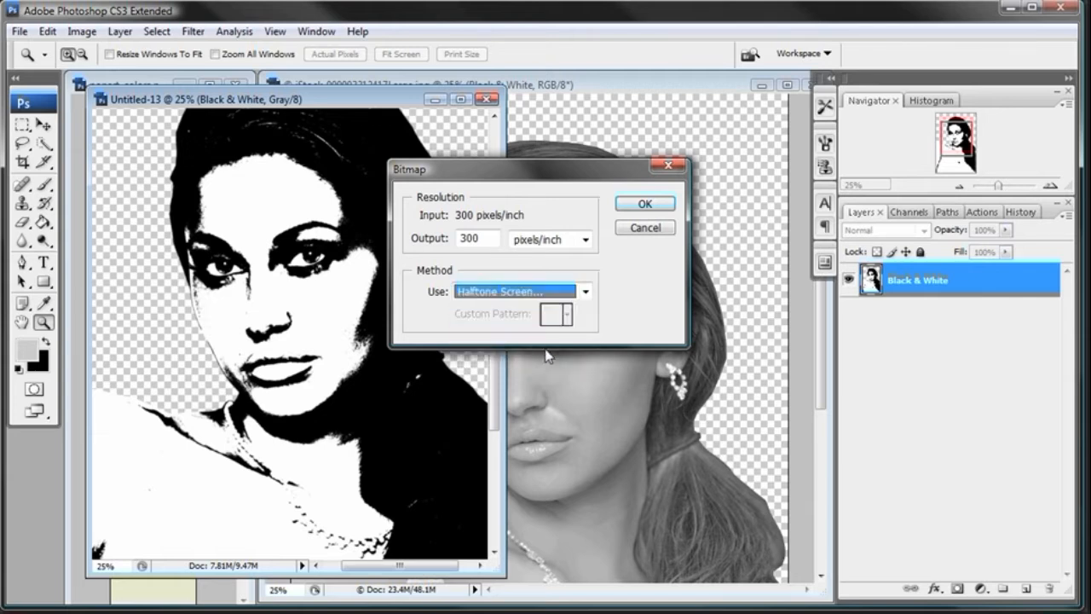
pyautogui.click(645, 206)
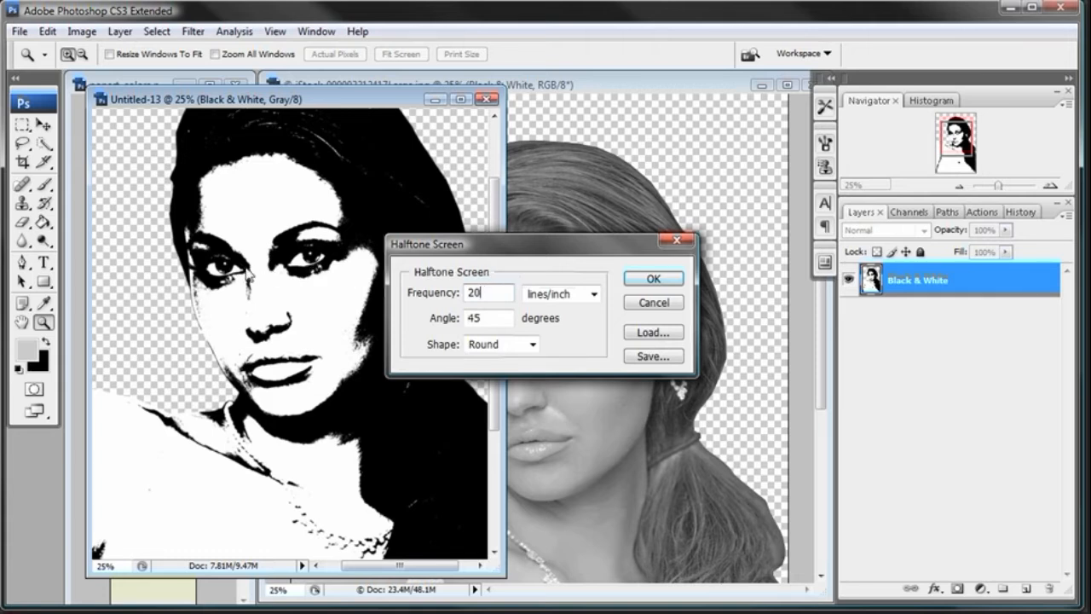
# - Apply the halftone screen with a frequency of 20 lines/inch, an angle of 45 degrees and a Round dot shape
pyautogui.moveTo(493, 295); pyautogui.dragTo(469, 292)
pyautogui.press('Tab')
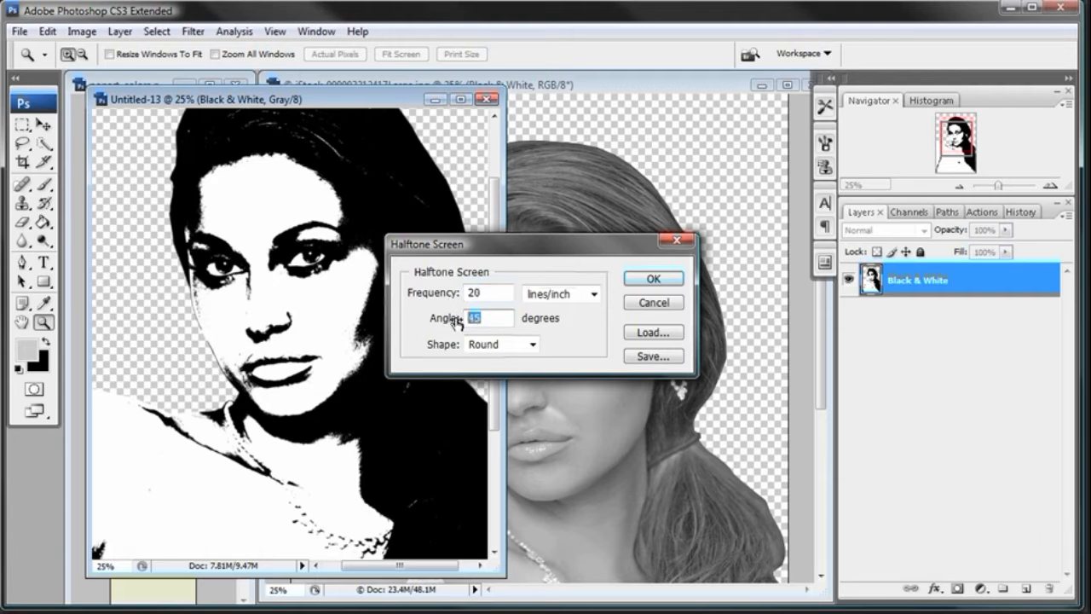
pyautogui.click(535, 343)
pyautogui.click(528, 364)
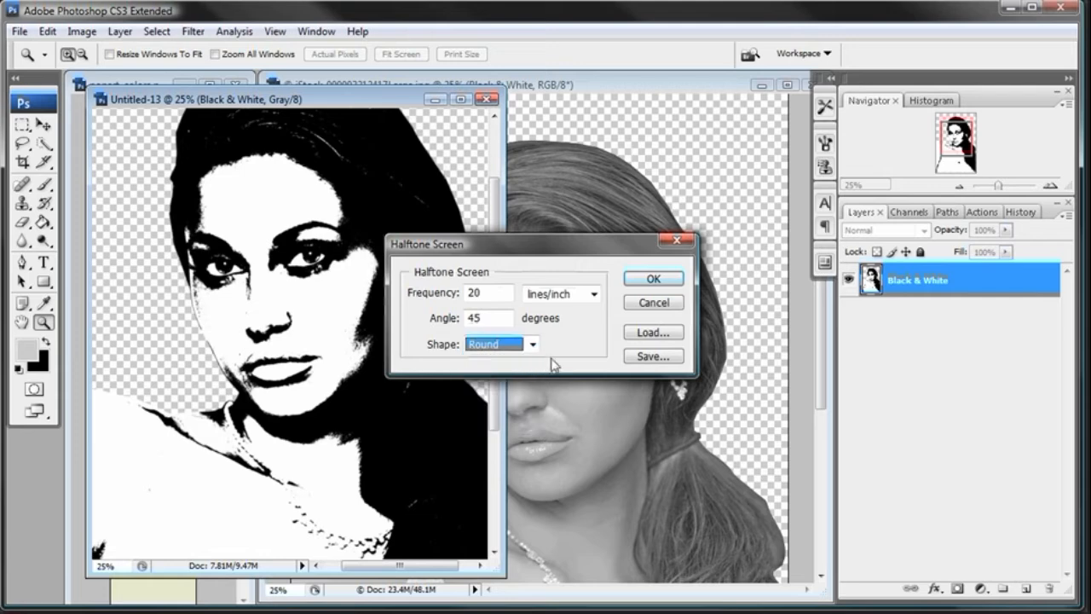
pyautogui.click(653, 279)
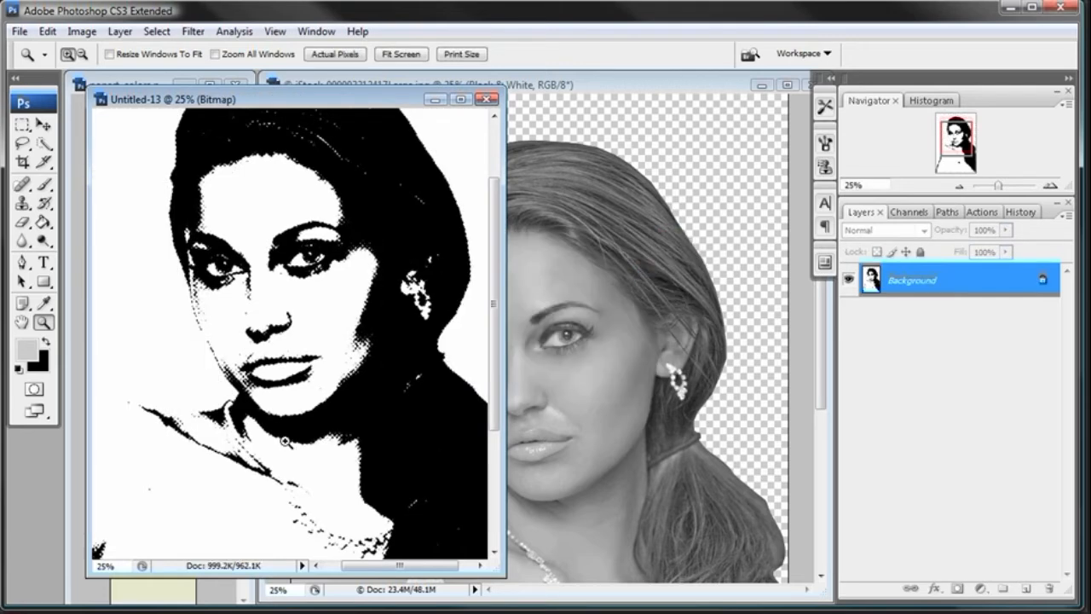
# - Examine the halftone dot pattern on the enlarged face and compare it with the original portrait document
pyautogui.click(313, 300)
pyautogui.click(293, 348)
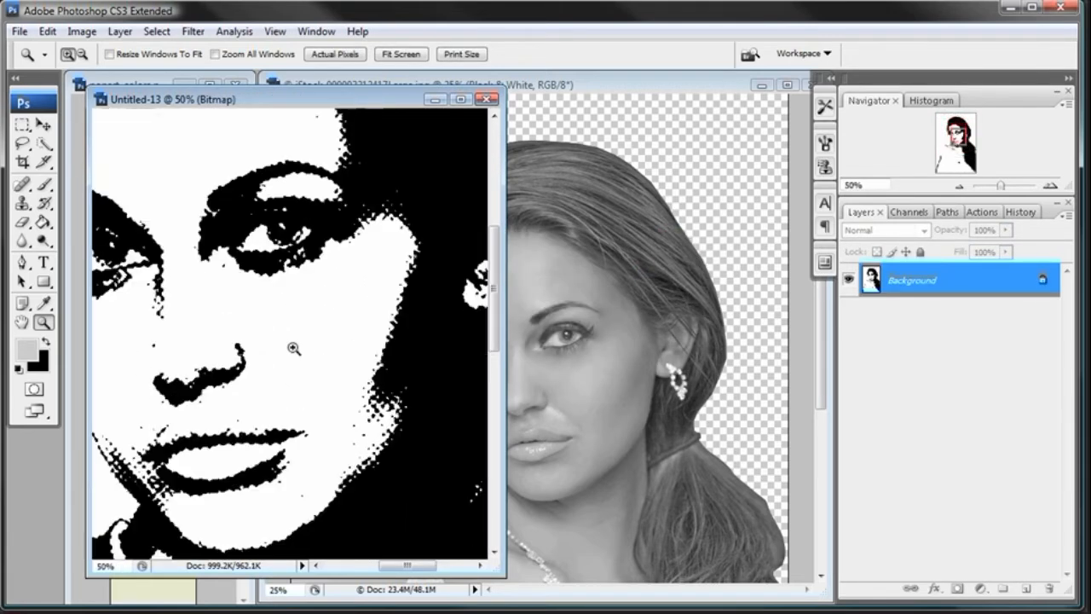
pyautogui.moveTo(405, 573); pyautogui.dragTo(392, 568)
pyautogui.keyDown('alt'); pyautogui.click(176, 309); pyautogui.keyUp('alt')
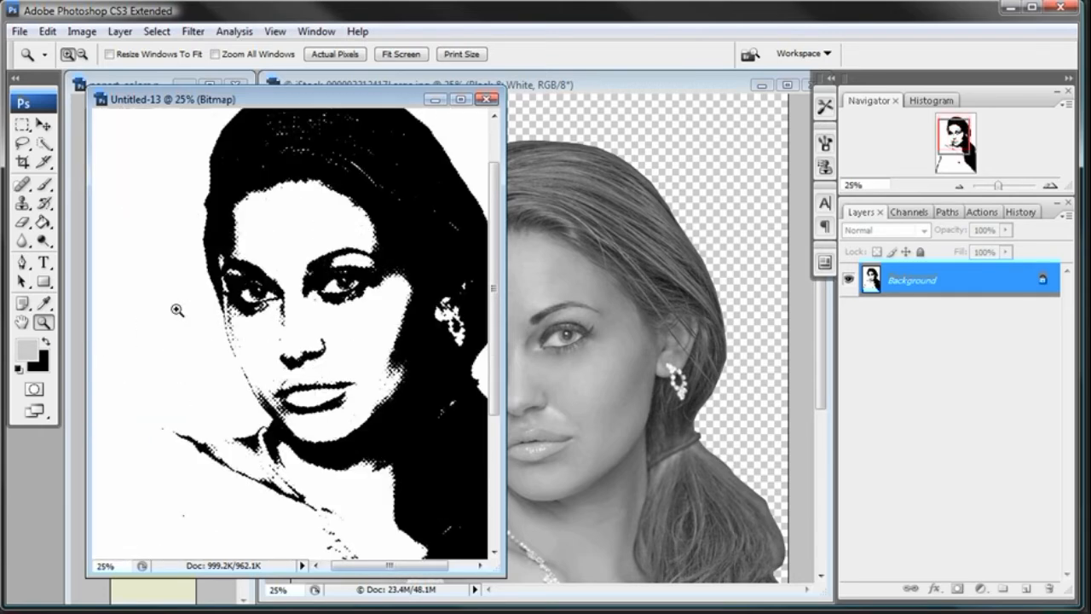
pyautogui.click(566, 86)
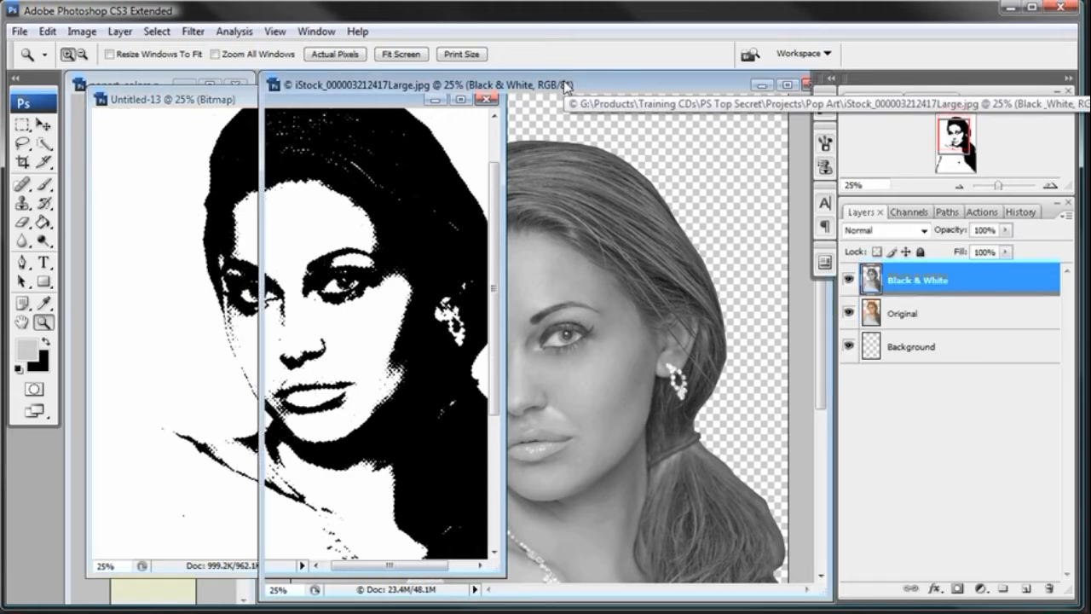
pyautogui.click(213, 100)
# - Convert the halftone bitmap to Grayscale with a size ratio of 1, and from there to RGB Color mode
pyautogui.click(82, 31)
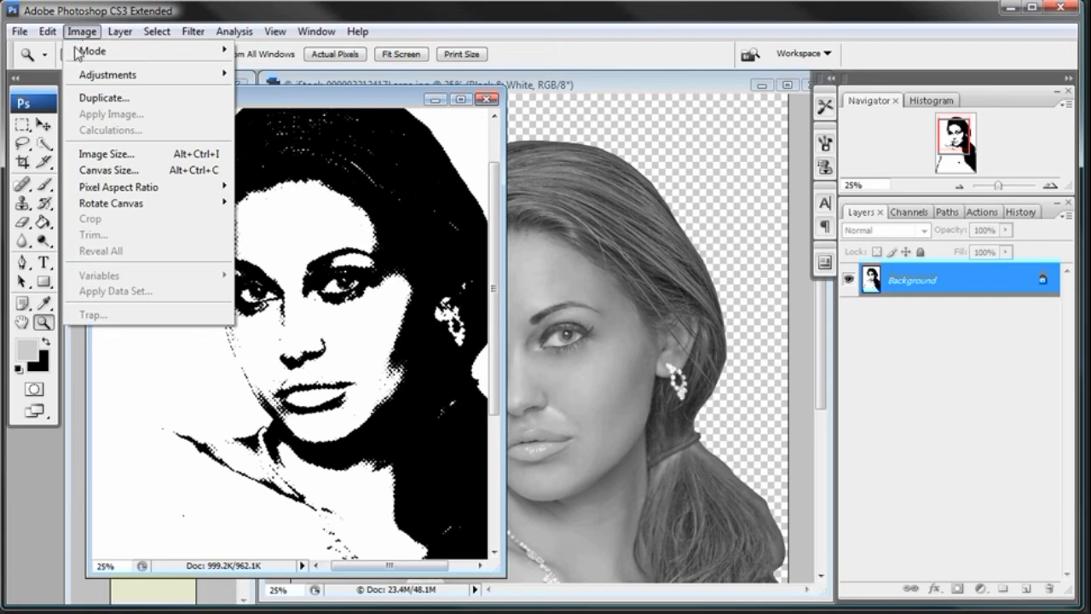
pyautogui.moveTo(78, 53)
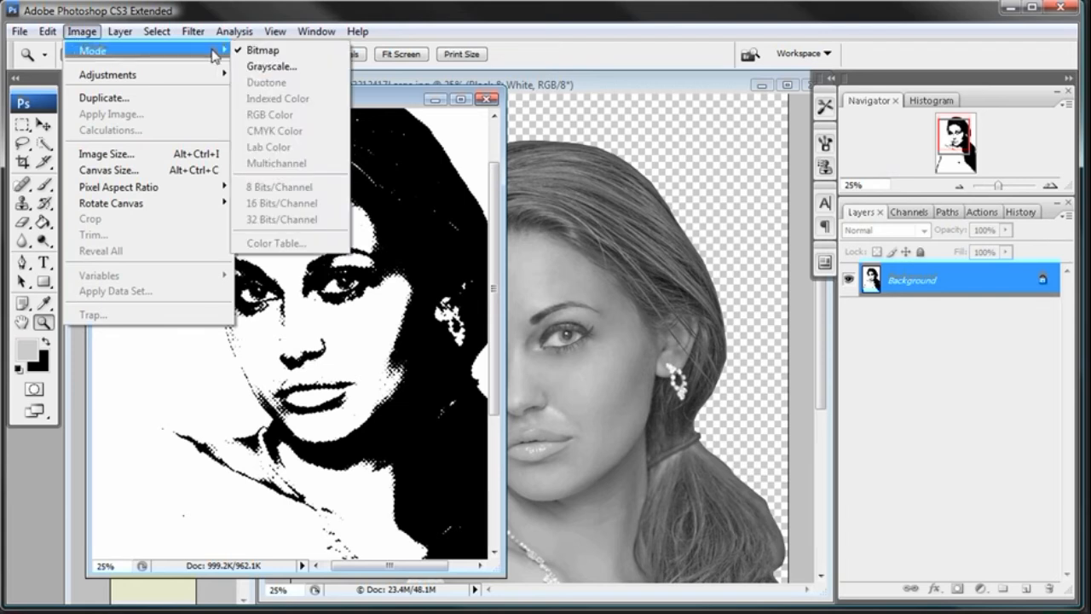
pyautogui.click(264, 67)
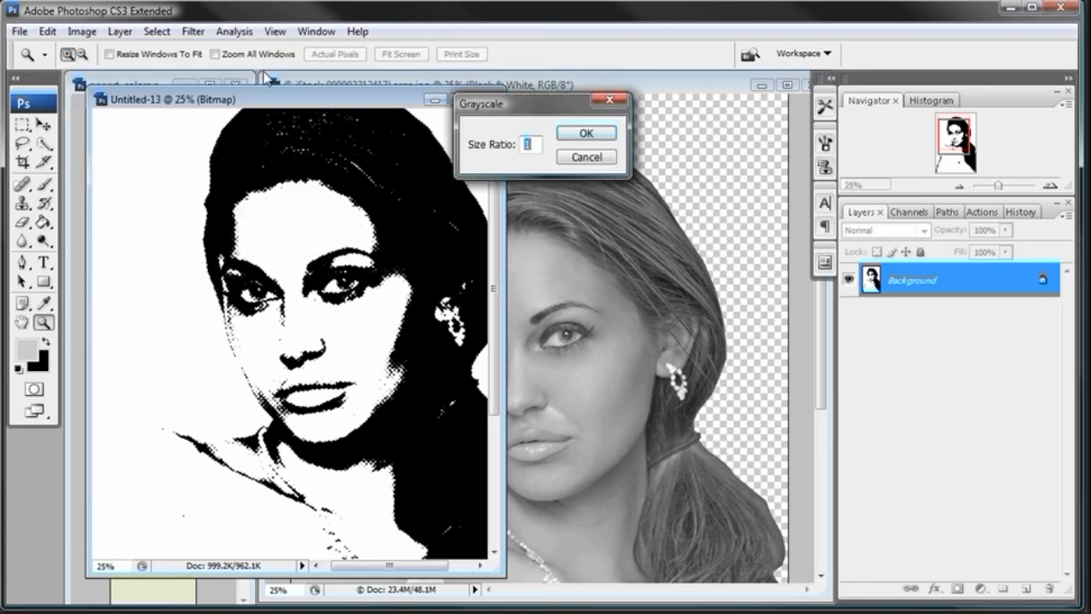
pyautogui.click(586, 135)
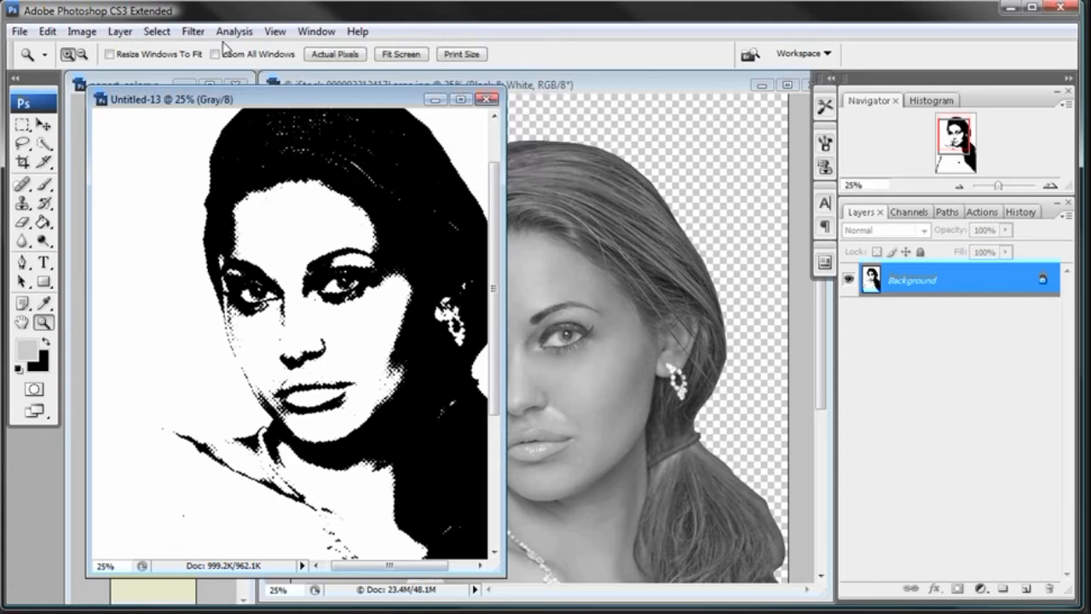
pyautogui.click(79, 32)
pyautogui.moveTo(84, 51)
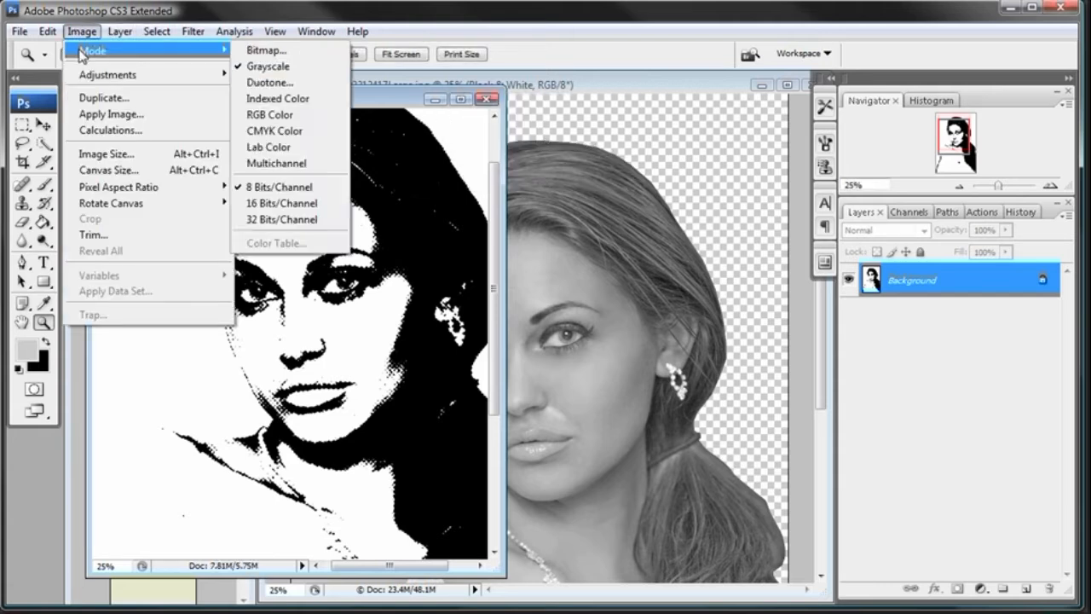
pyautogui.click(280, 119)
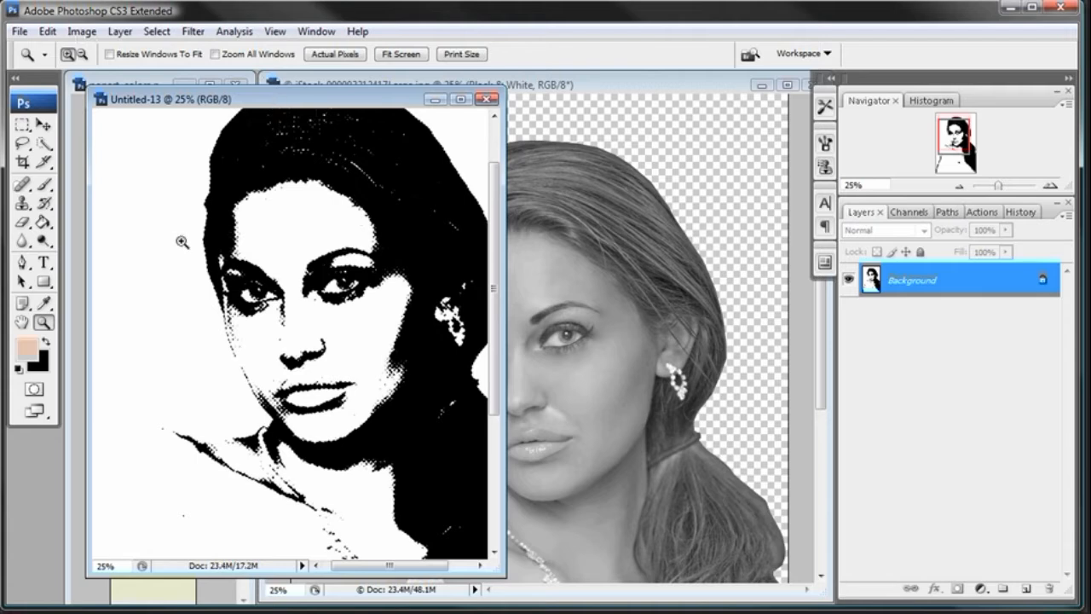
pyautogui.rightClick(901, 275)
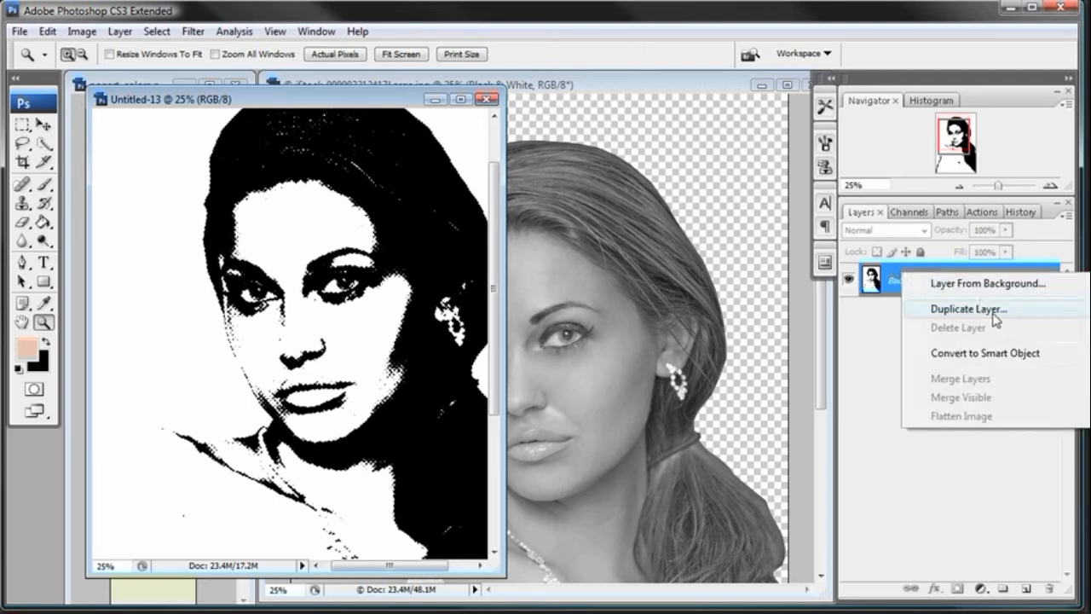
pyautogui.click(1046, 254)
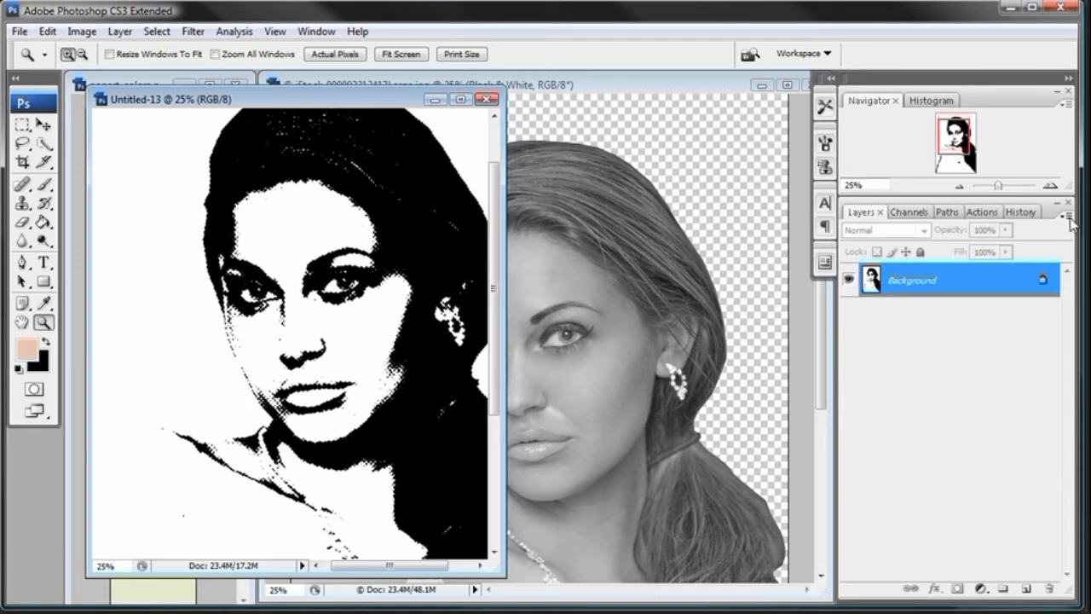
pyautogui.click(1069, 218)
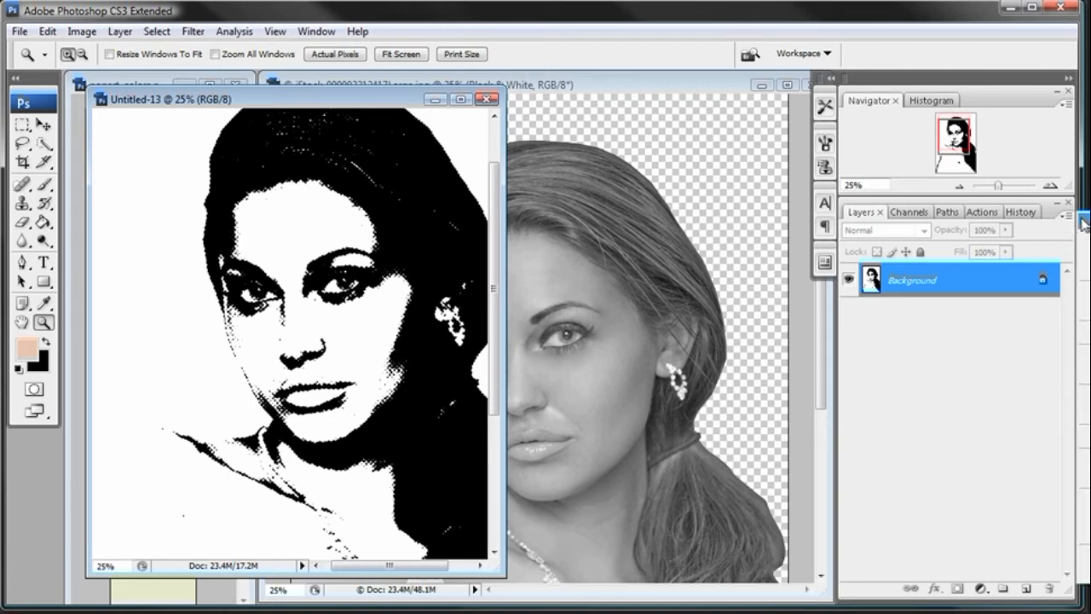
pyautogui.click(1054, 250)
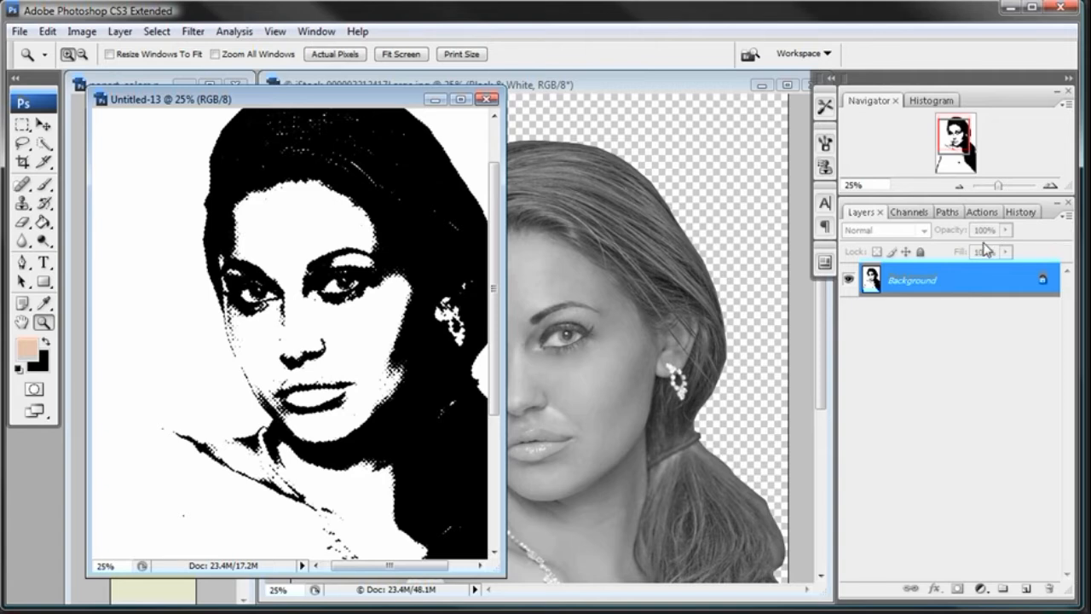
pyautogui.click(1069, 219)
pyautogui.click(1064, 258)
pyautogui.rightClick(903, 274)
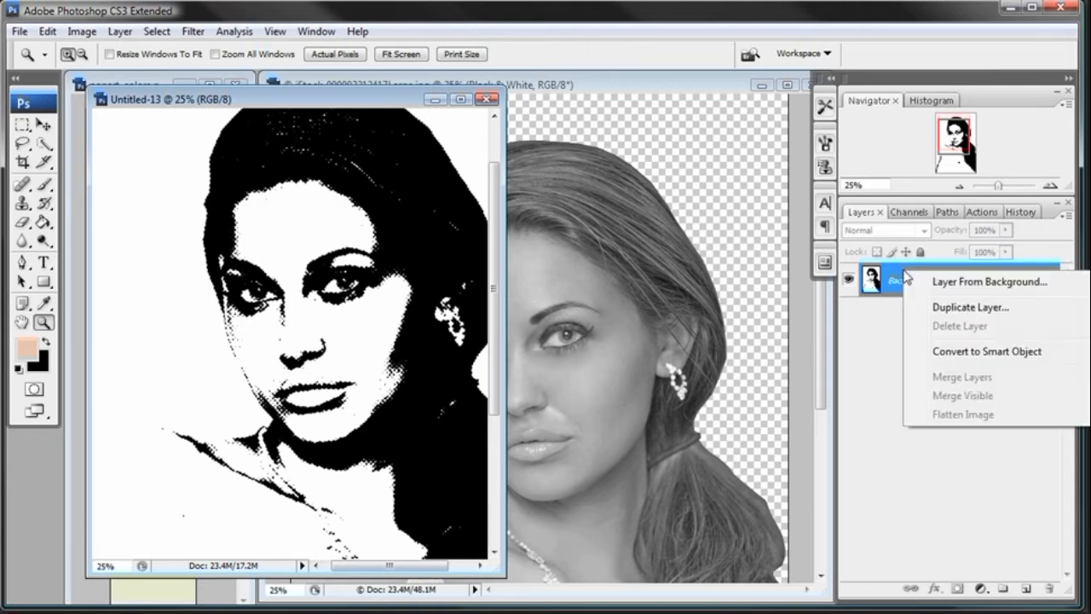
pyautogui.click(955, 315)
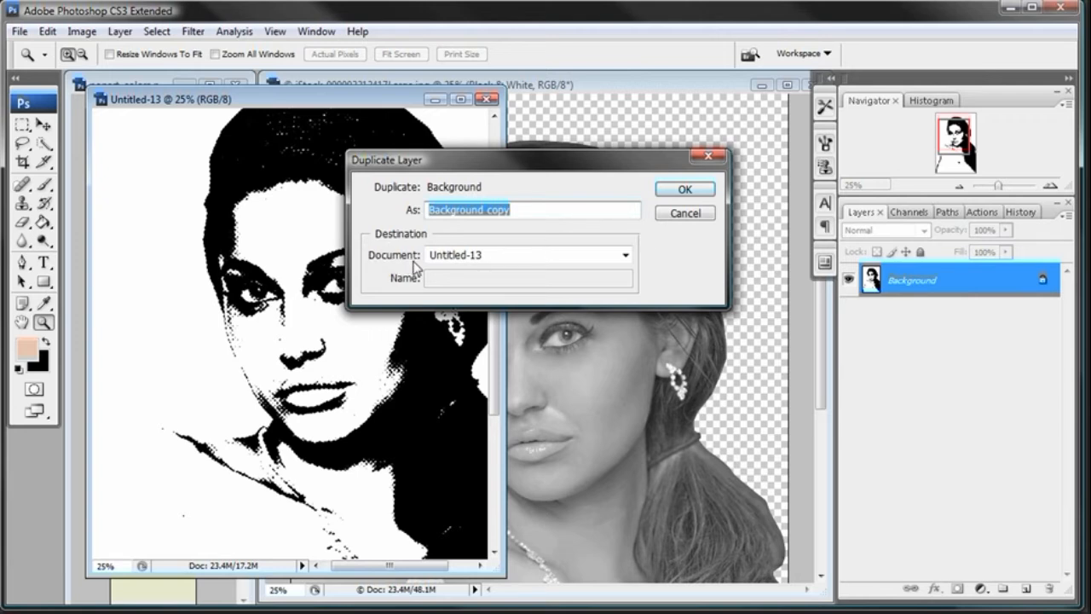
pyautogui.click(630, 253)
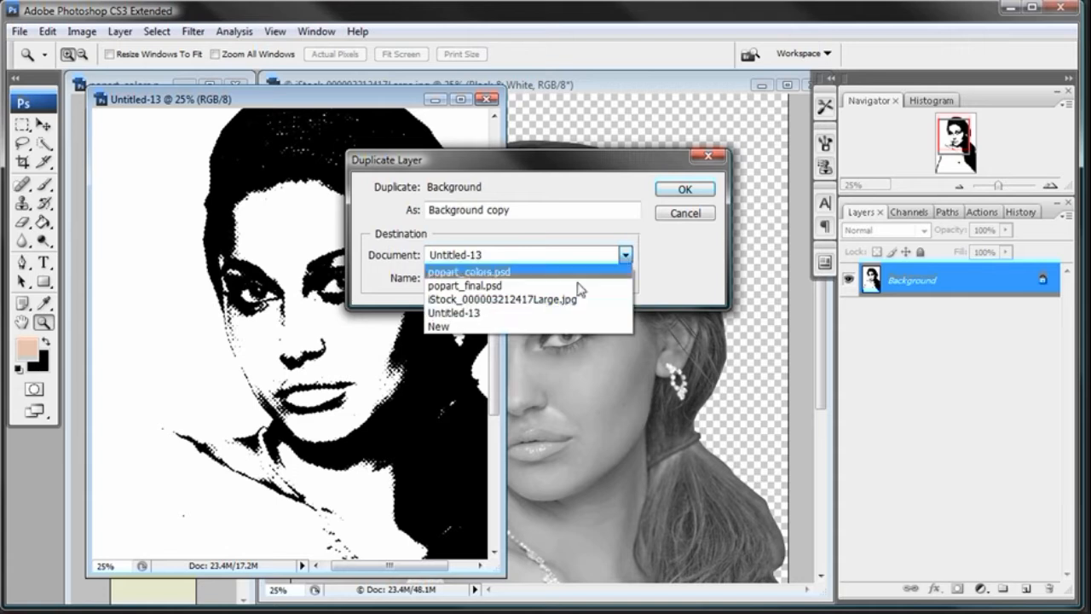
pyautogui.click(492, 299)
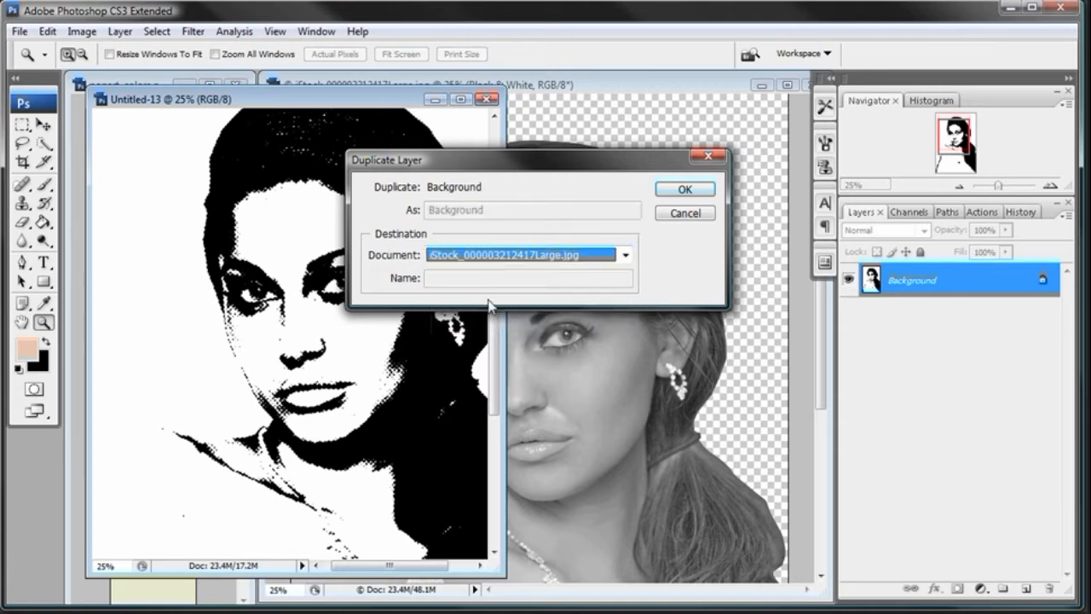
pyautogui.click(682, 191)
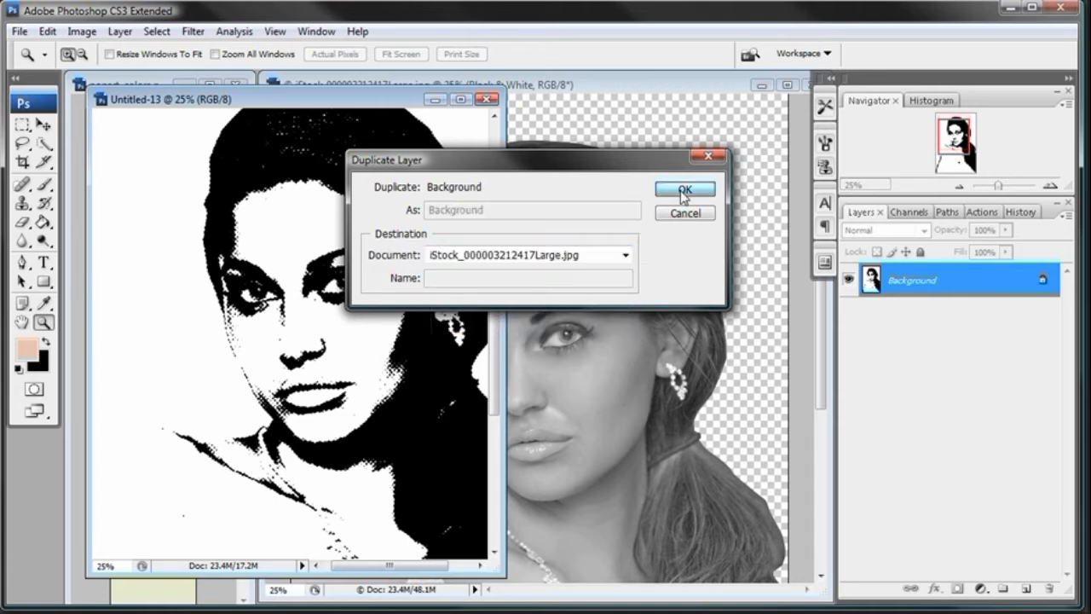
pyautogui.click(620, 221)
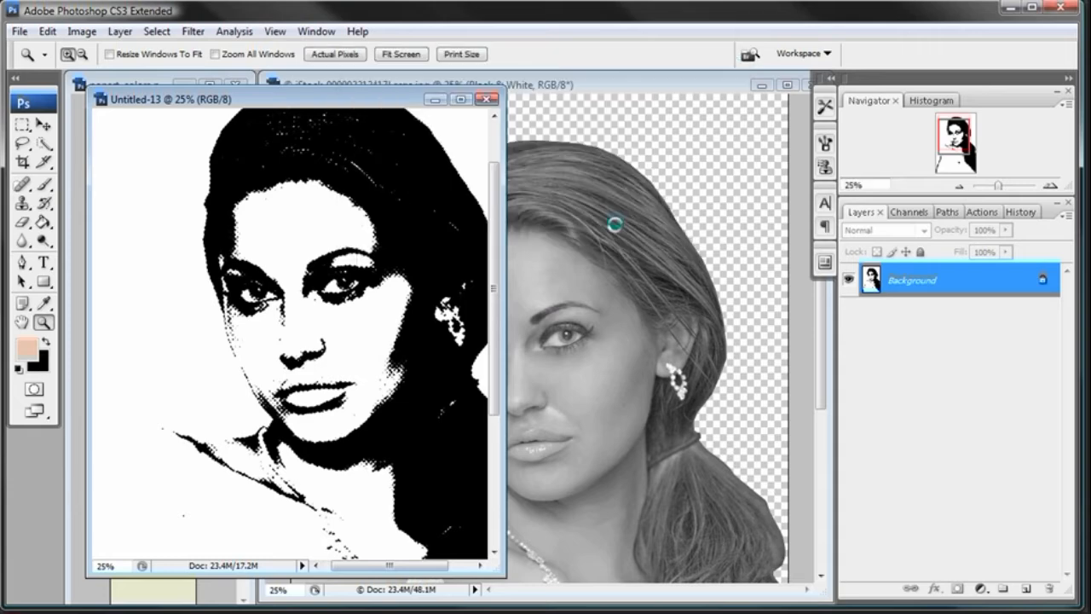
# - In the main portrait document, check the copied halftone layer against the layers below and rename it Dots
pyautogui.click(603, 92)
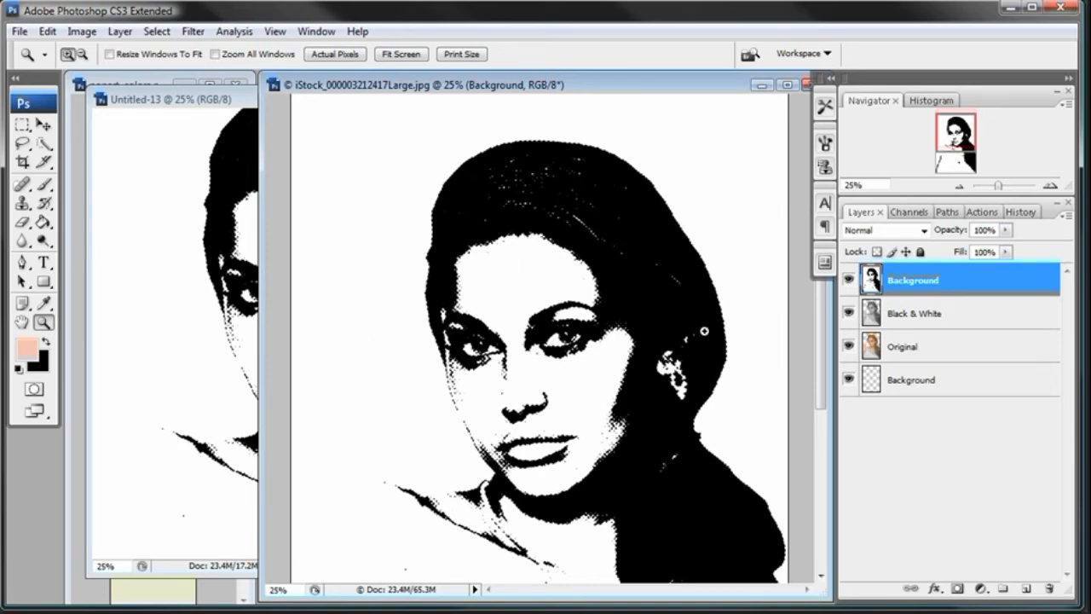
pyautogui.click(848, 280)
pyautogui.click(850, 309)
pyautogui.click(848, 312)
pyautogui.click(849, 280)
pyautogui.write('Dots')
pyautogui.press('Return')
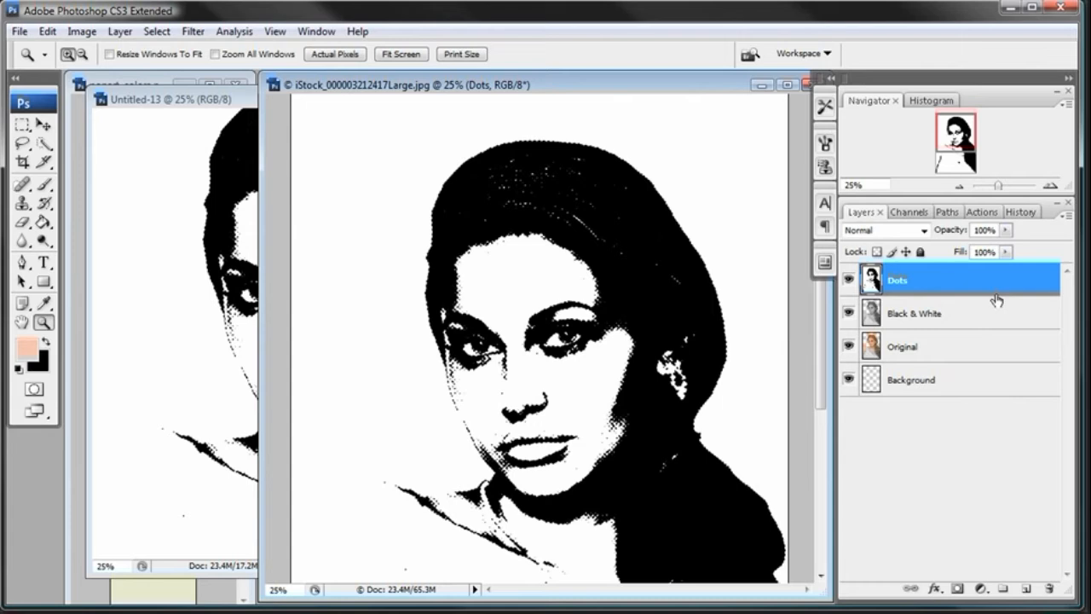
# - Clip the Dots layer to the Black & White layer and select the empty Background layer
pyautogui.press('alt')
pyautogui.keyDown('alt'); pyautogui.click(1003, 295); pyautogui.keyUp('alt')
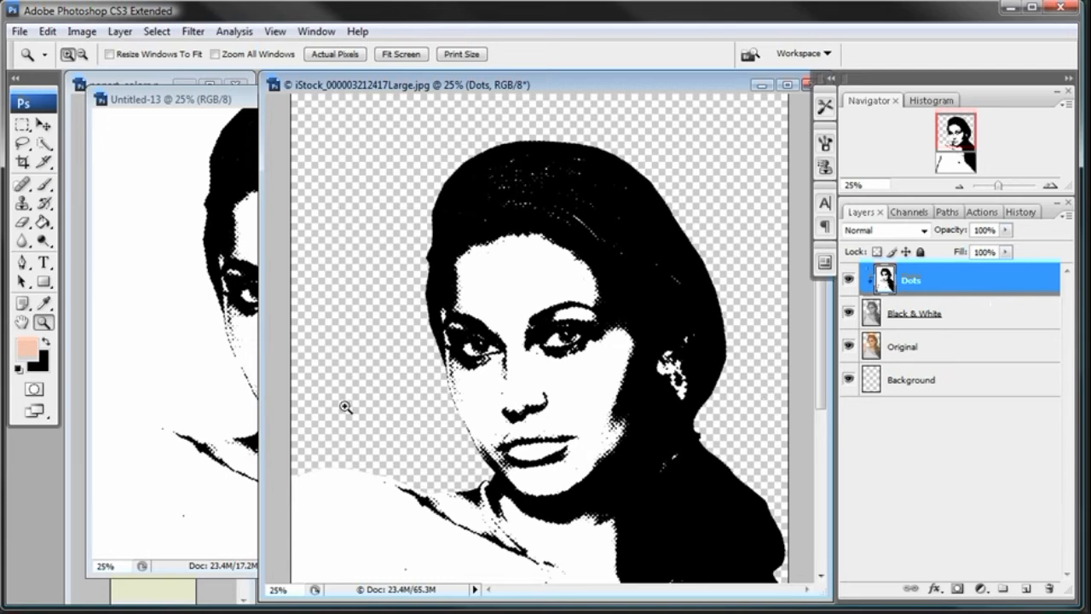
pyautogui.click(1006, 390)
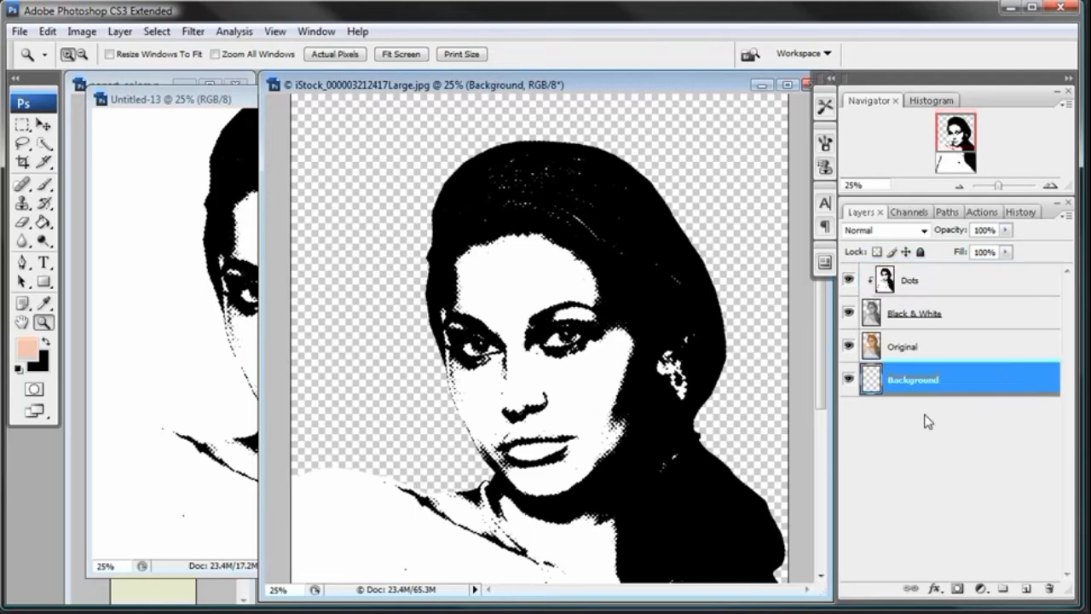
# - Close the Untitled-13 halftone document without saving its changes
pyautogui.click(179, 103)
pyautogui.click(487, 99)
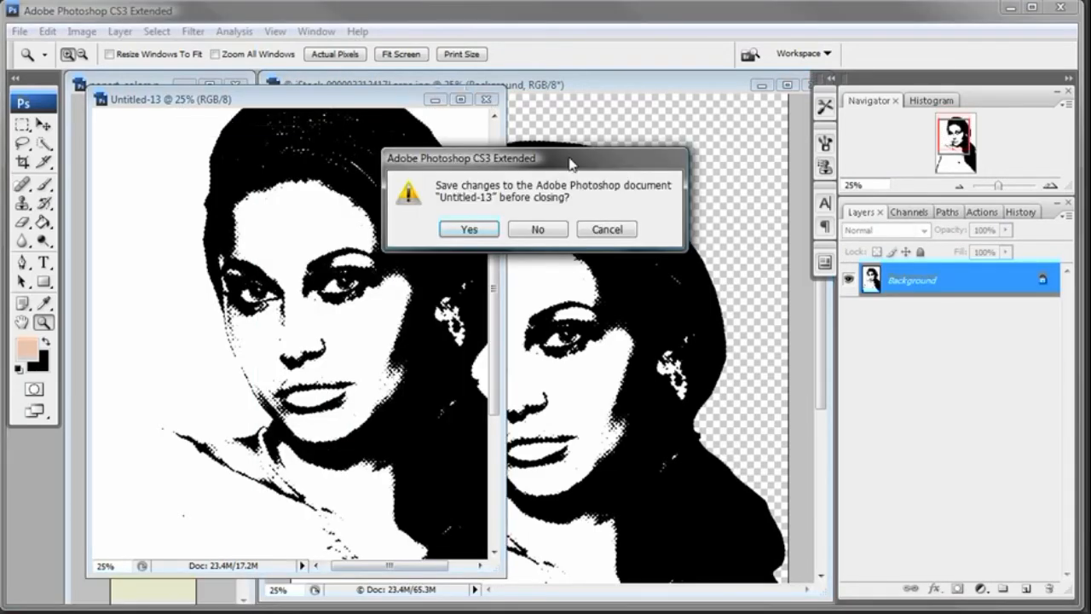
pyautogui.click(537, 229)
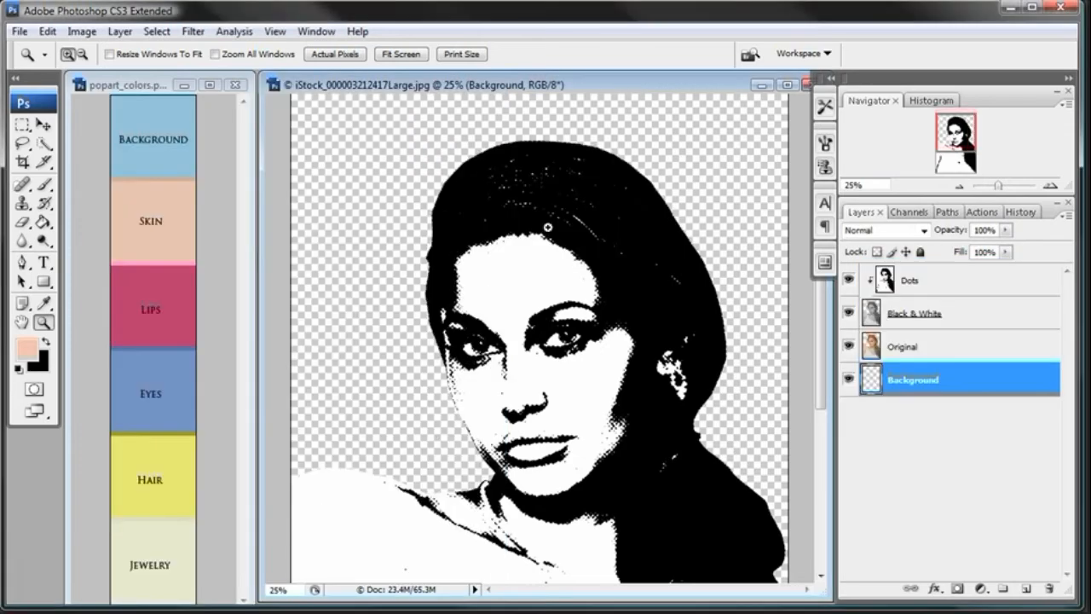
# - Sample the Background swatch from the popart_colors palette and fill the portrait's Background layer with that blue
pyautogui.click(144, 96)
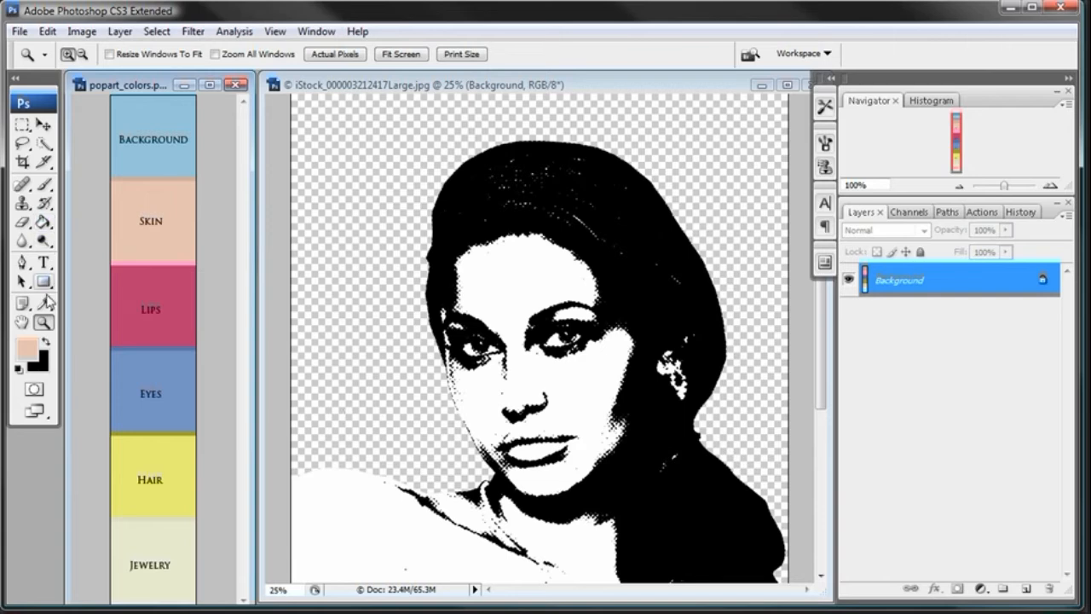
pyautogui.click(47, 305)
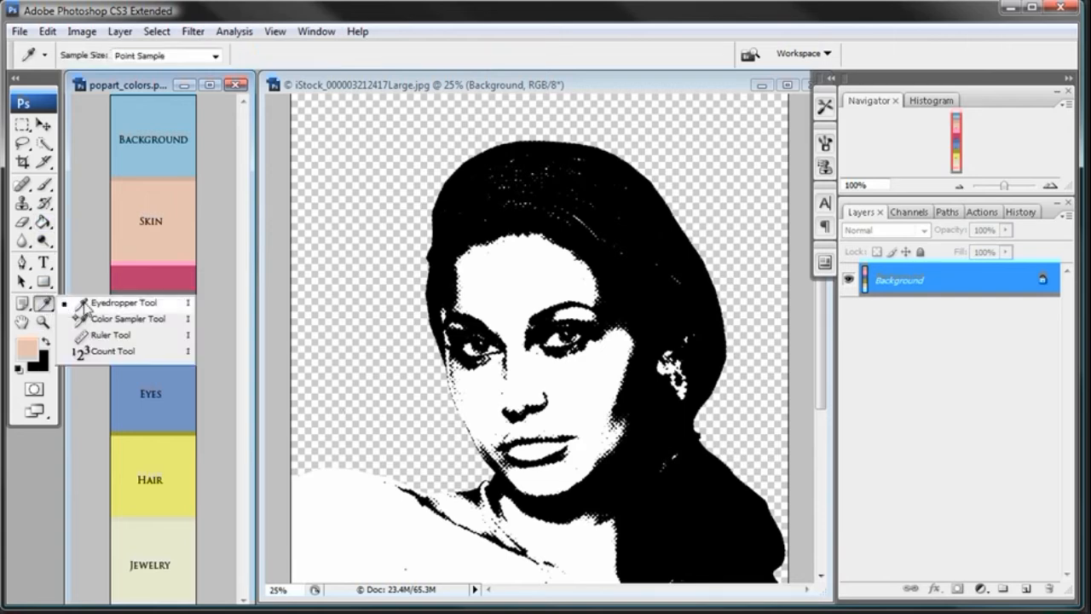
pyautogui.click(85, 301)
pyautogui.click(143, 115)
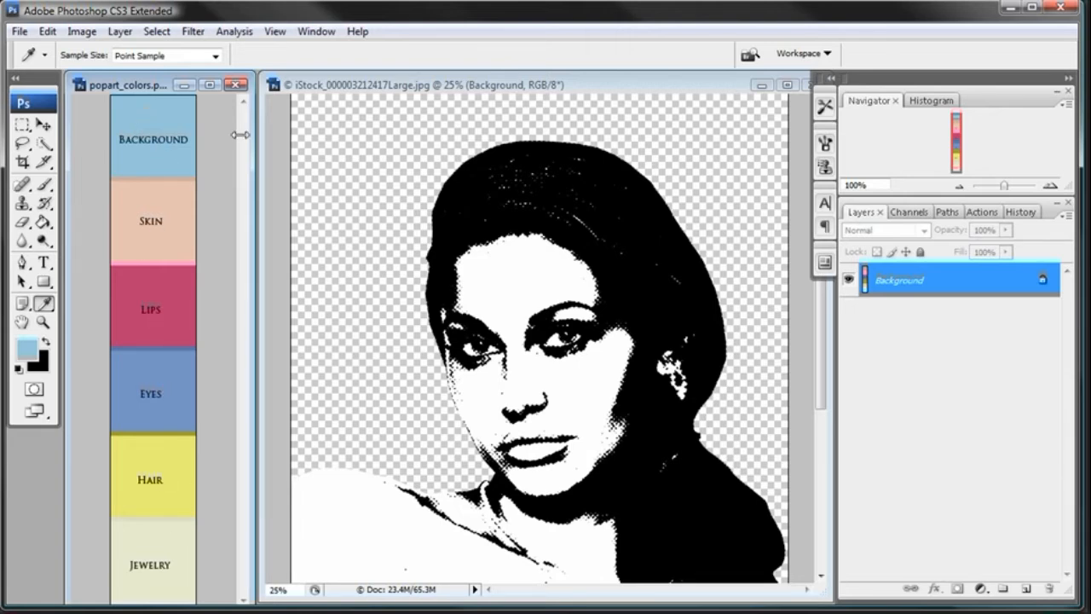
pyautogui.click(377, 99)
pyautogui.moveTo(43, 220); pyautogui.dragTo(80, 242)
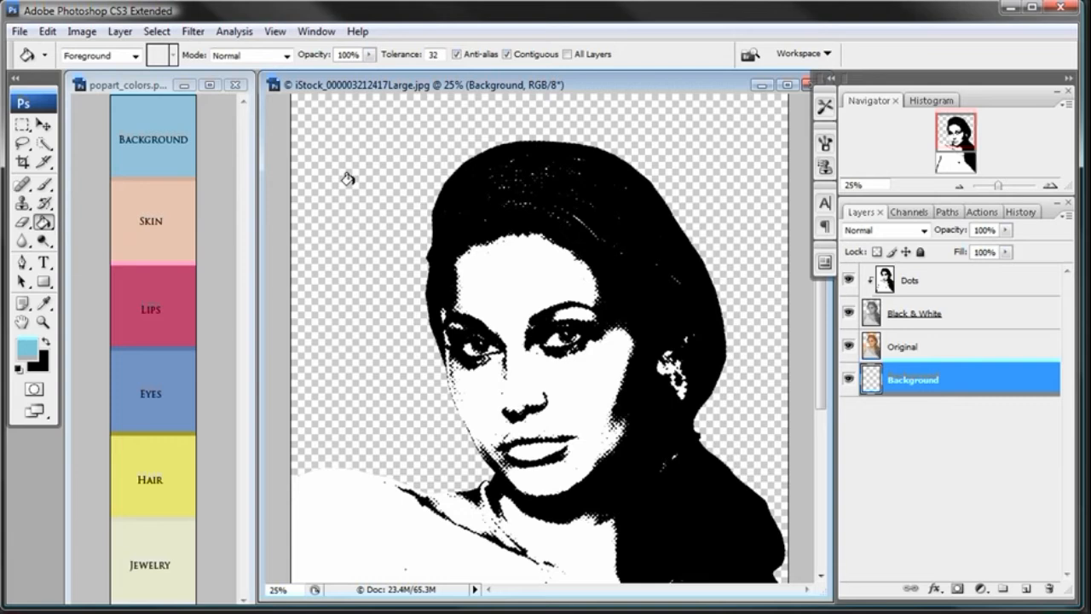
pyautogui.click(349, 179)
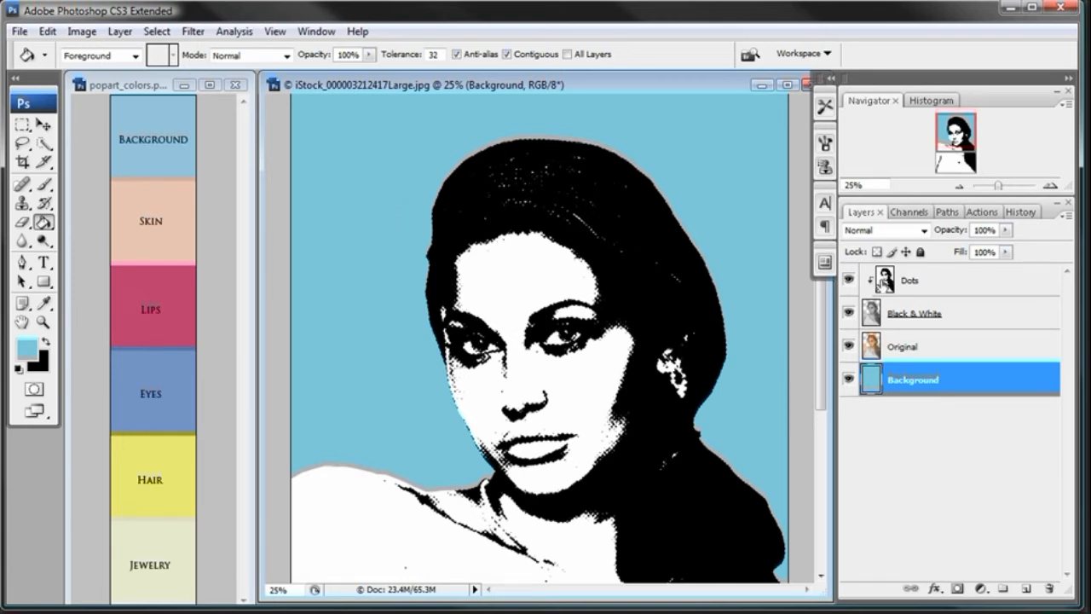
# - Add a new layer above the Dots layer and name it Skin
pyautogui.click(947, 281)
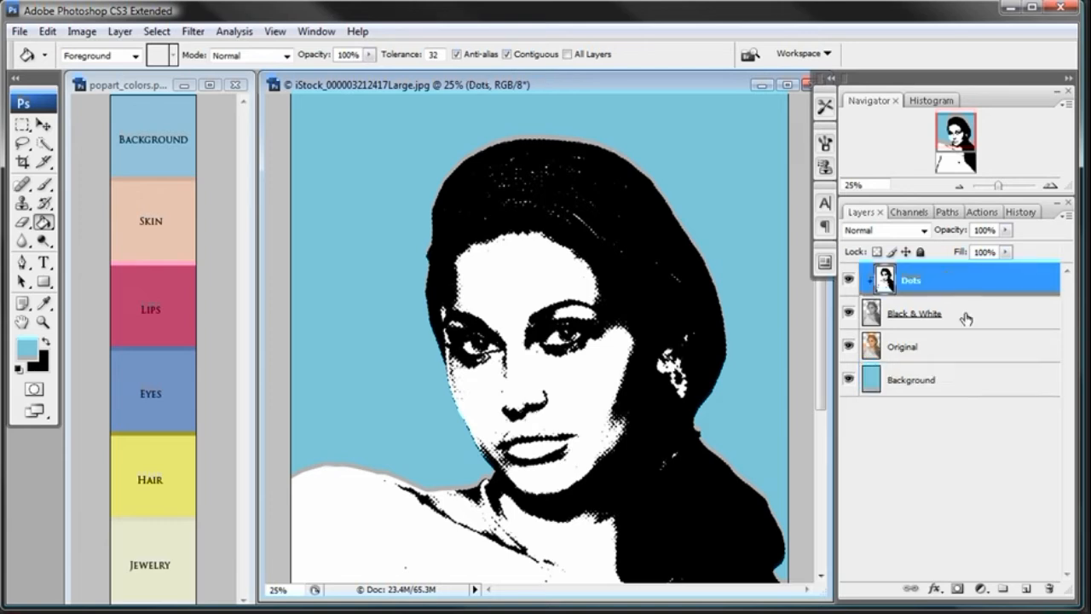
pyautogui.click(1026, 588)
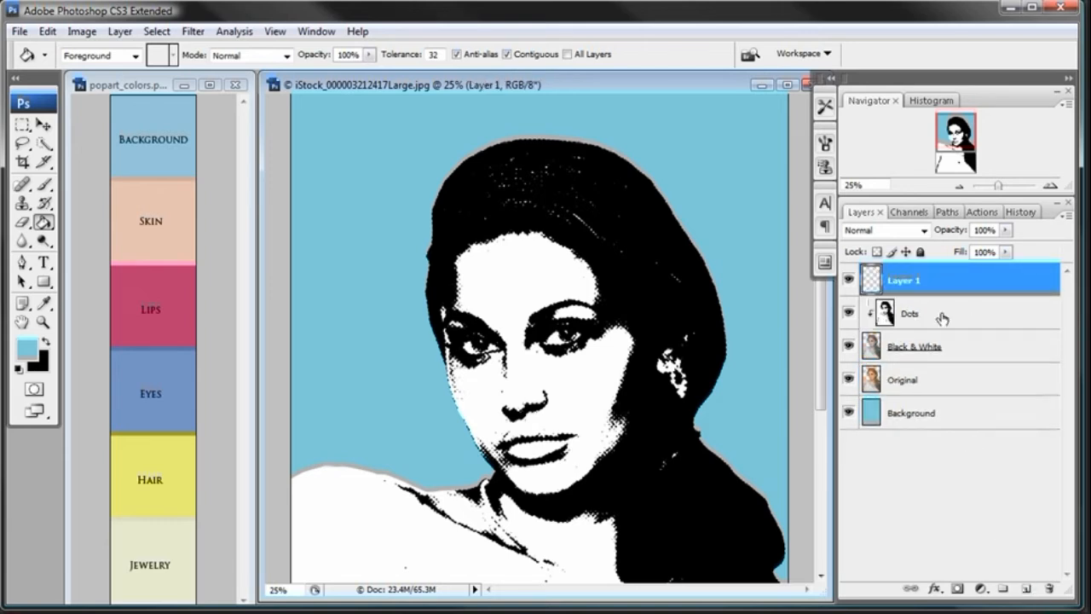
pyautogui.doubleClick(910, 282)
pyautogui.write('Skin')
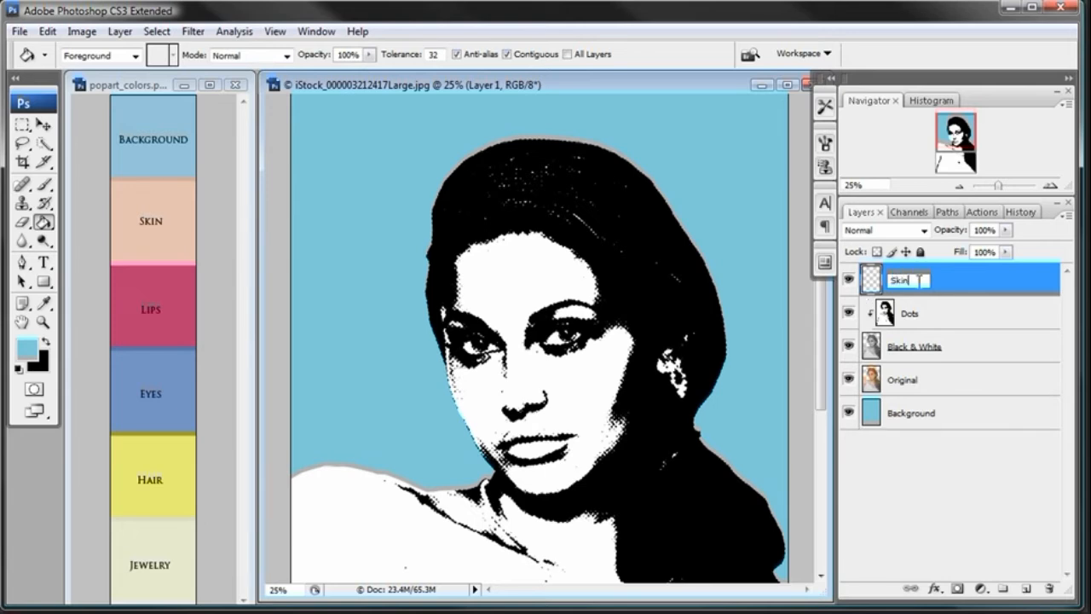
pyautogui.press('Return')
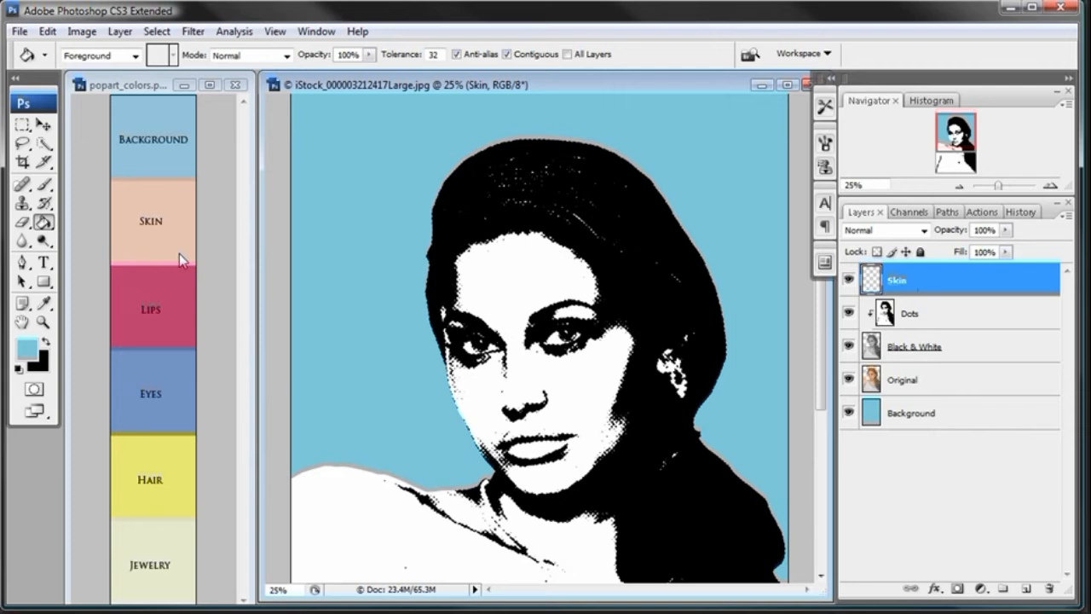
# - Sample the Skin swatch from the palette as the foreground color and ready the Brush tool for painting the face
pyautogui.click(43, 304)
pyautogui.click(86, 305)
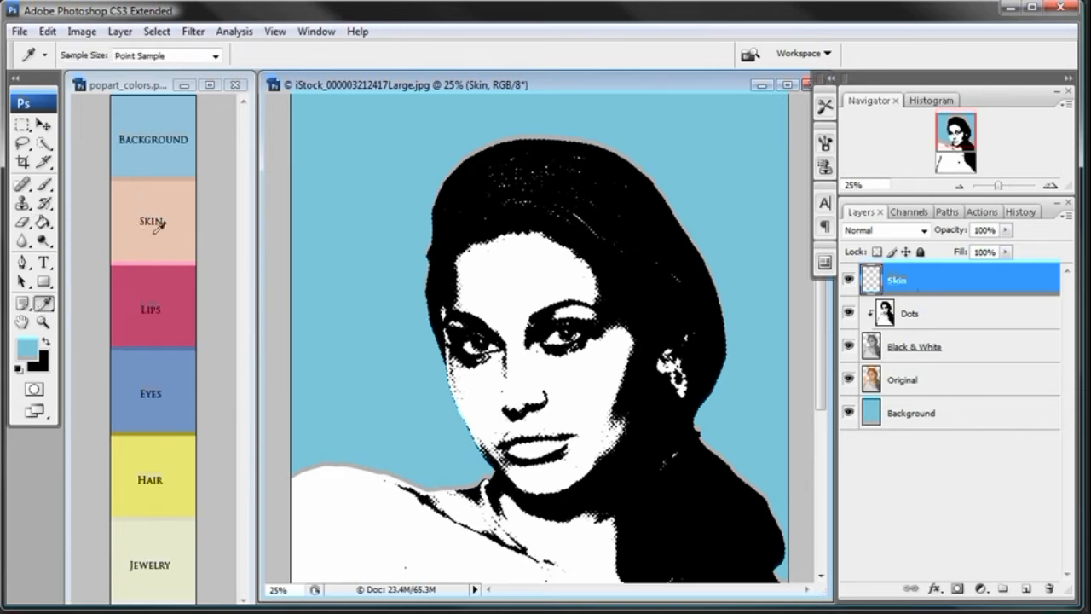
pyautogui.click(134, 210)
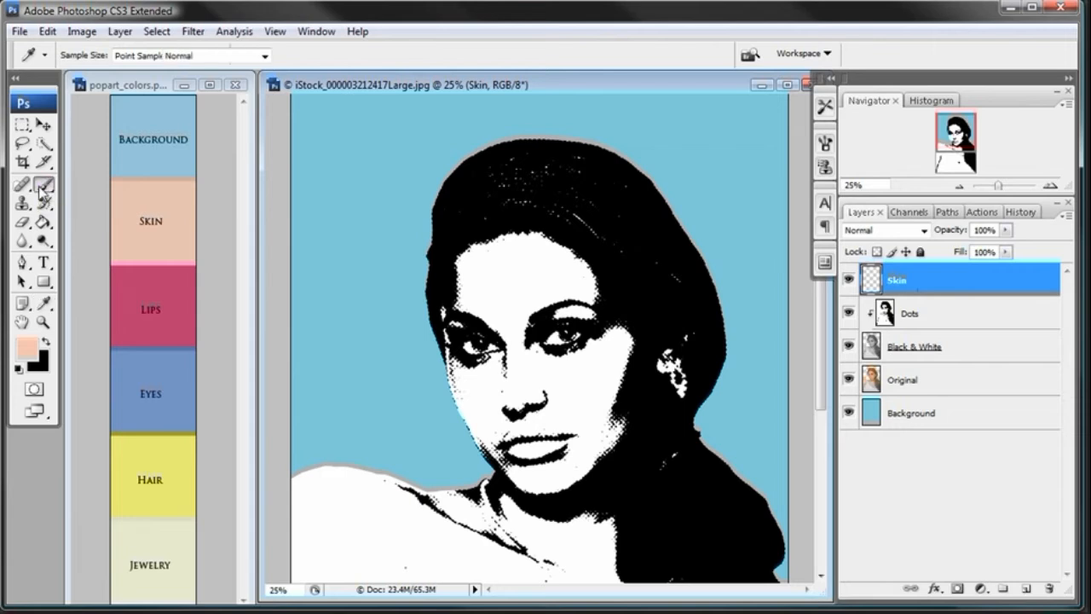
pyautogui.moveTo(44, 184); pyautogui.dragTo(82, 193)
pyautogui.click(43, 322)
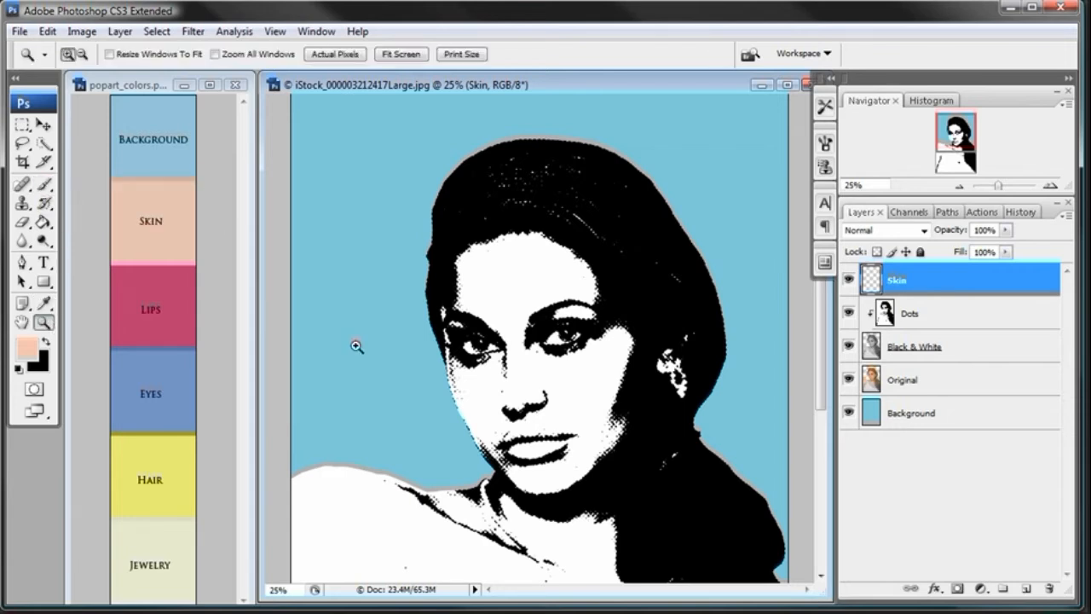
pyautogui.click(563, 388)
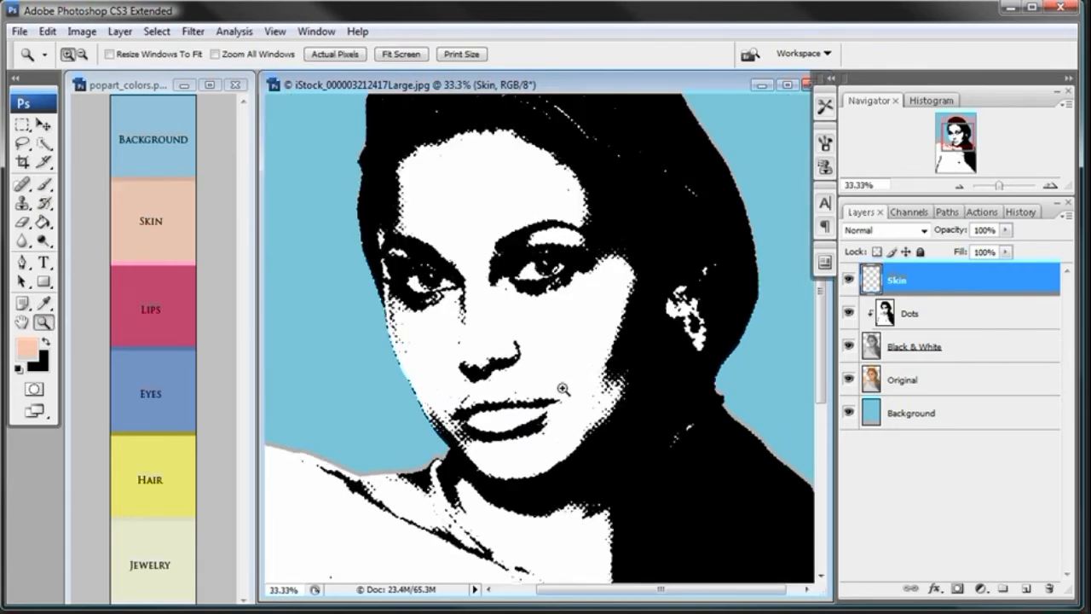
pyautogui.moveTo(44, 184); pyautogui.dragTo(94, 182)
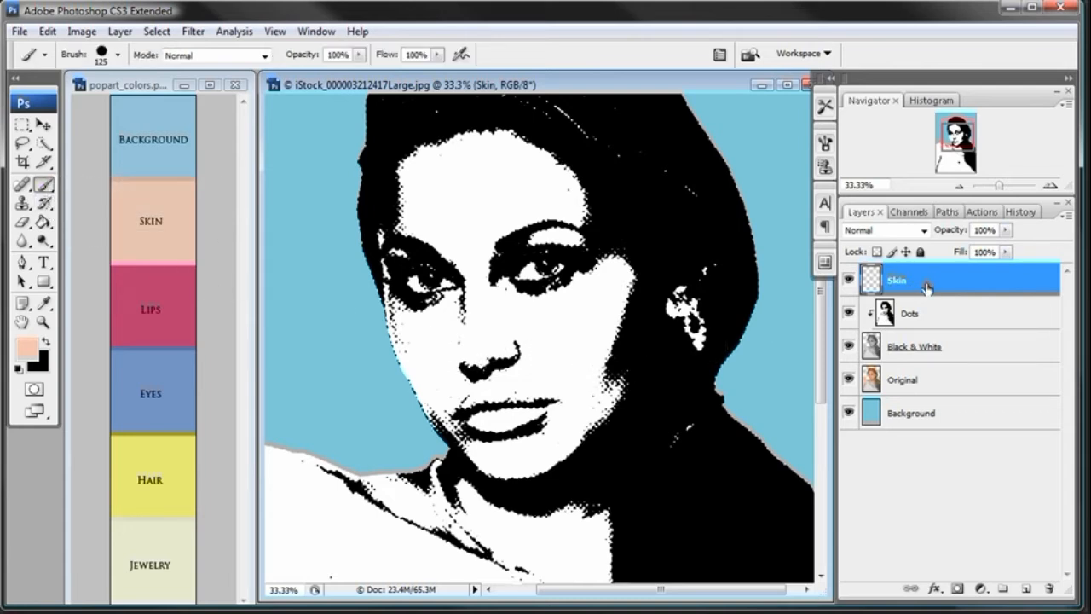
# - Set the Skin layer's blend mode to Multiply
pyautogui.click(925, 232)
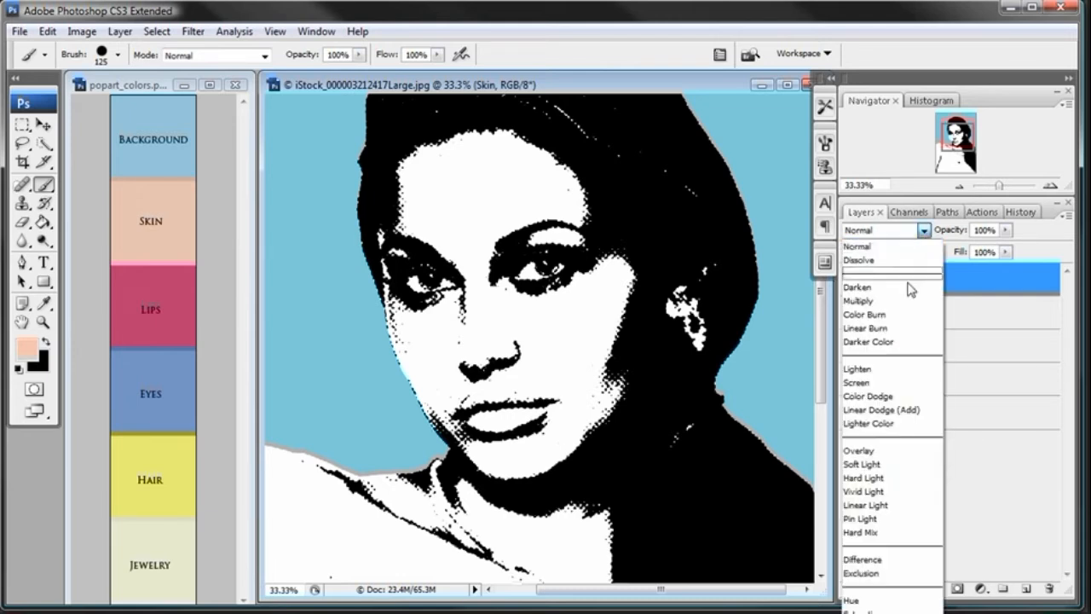
pyautogui.click(899, 308)
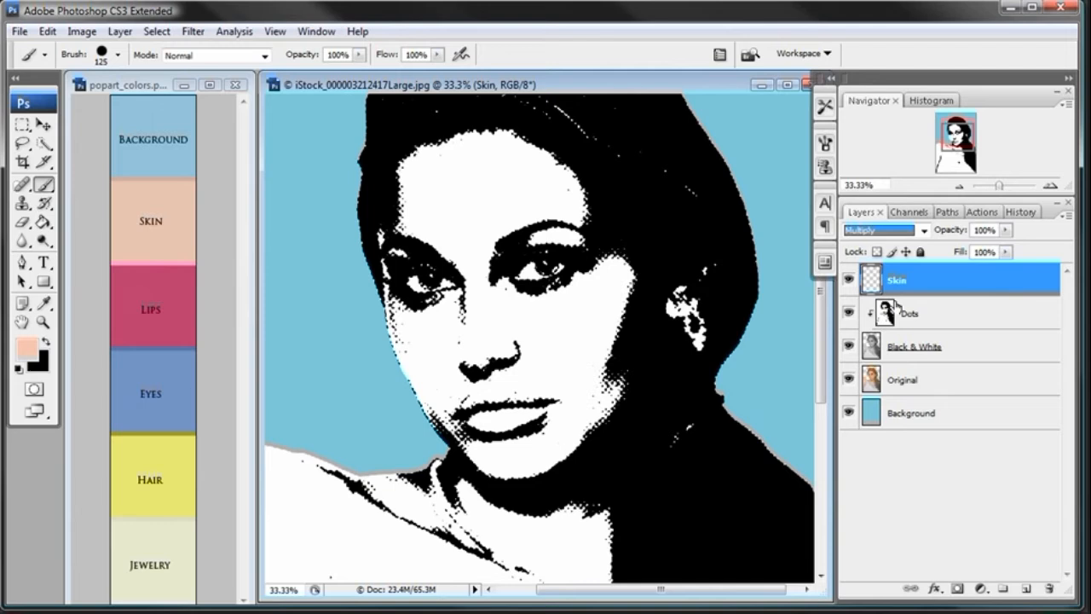
pyautogui.click(924, 230)
pyautogui.click(889, 307)
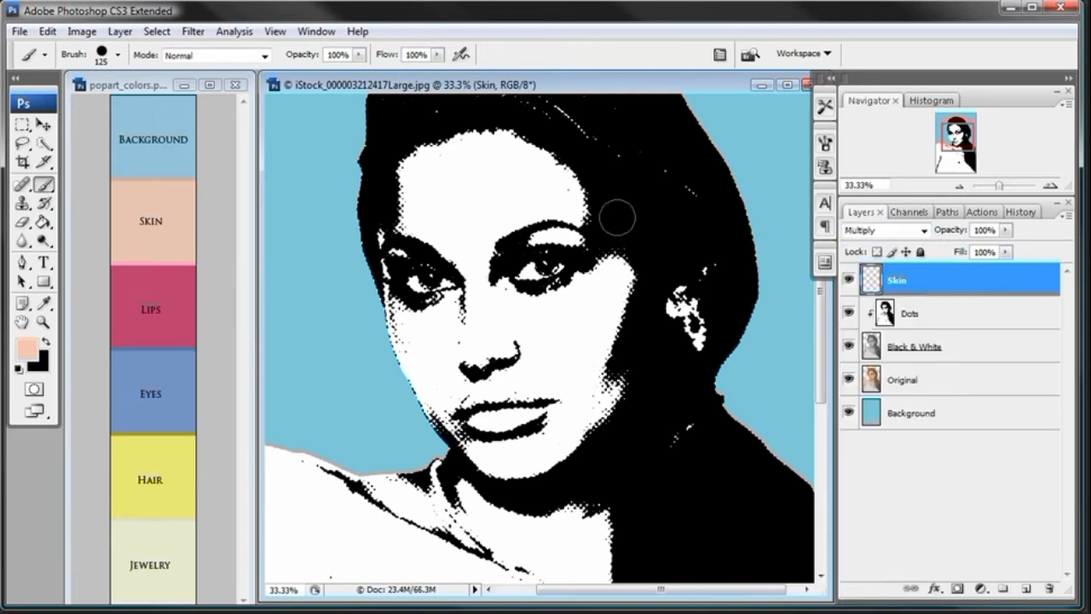
# - Paint the skin color over the forehead, nose and cheeks on the Skin layer
pyautogui.moveTo(565, 182)
pyautogui.mouseDown()
pyautogui.moveTo(513, 153)
pyautogui.moveTo(459, 151)
pyautogui.moveTo(416, 174)
pyautogui.moveTo(418, 216)
pyautogui.moveTo(453, 237)
pyautogui.moveTo(436, 208)
pyautogui.moveTo(459, 175)
pyautogui.moveTo(559, 184)
pyautogui.moveTo(524, 156)
pyautogui.mouseUp()
pyautogui.moveTo(540, 159)
pyautogui.mouseDown()
pyautogui.moveTo(578, 202)
pyautogui.moveTo(490, 197)
pyautogui.mouseUp()
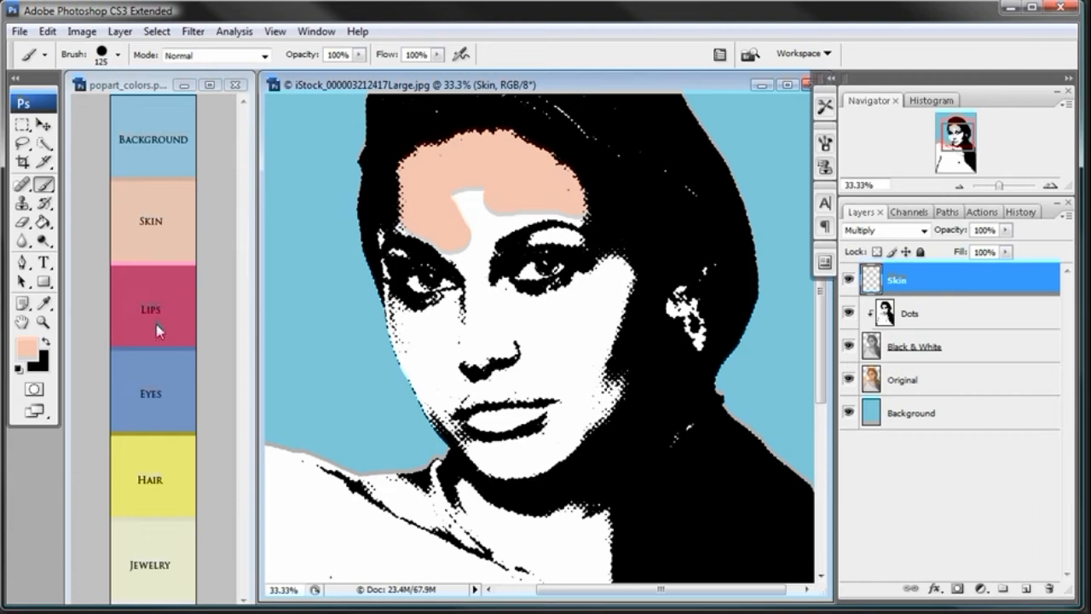
pyautogui.moveTo(524, 213)
pyautogui.mouseDown()
pyautogui.moveTo(465, 198)
pyautogui.moveTo(466, 241)
pyautogui.moveTo(489, 305)
pyautogui.moveTo(574, 300)
pyautogui.moveTo(623, 273)
pyautogui.moveTo(609, 320)
pyautogui.moveTo(571, 341)
pyautogui.moveTo(559, 324)
pyautogui.moveTo(529, 326)
pyautogui.moveTo(505, 347)
pyautogui.moveTo(544, 345)
pyautogui.moveTo(490, 363)
pyautogui.moveTo(466, 343)
pyautogui.moveTo(464, 314)
pyautogui.moveTo(411, 312)
pyautogui.moveTo(442, 342)
pyautogui.moveTo(494, 345)
pyautogui.mouseUp()
pyautogui.press('z')
pyautogui.click(517, 329)
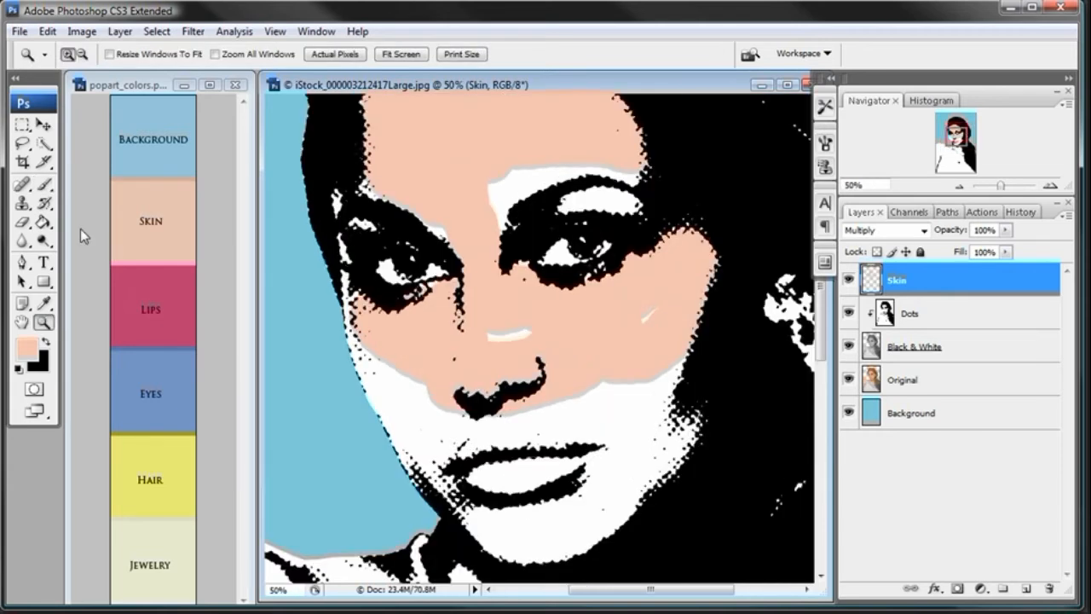
pyautogui.click(44, 184)
pyautogui.moveTo(517, 334)
pyautogui.mouseDown()
pyautogui.moveTo(433, 323)
pyautogui.moveTo(430, 308)
pyautogui.moveTo(379, 310)
pyautogui.moveTo(403, 377)
pyautogui.moveTo(465, 404)
pyautogui.moveTo(628, 386)
pyautogui.moveTo(688, 360)
pyautogui.moveTo(673, 392)
pyautogui.mouseUp()
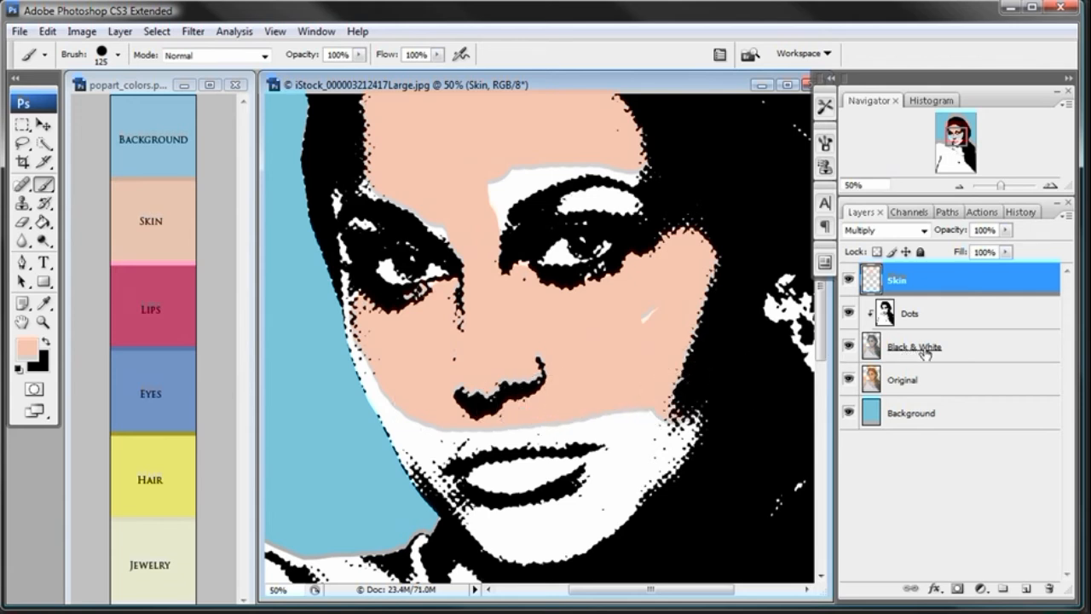
# - Temporarily hide the Black & White layer to paint skin color over the shadowed cheek, temple and chin by the photo, then show it again
pyautogui.click(850, 347)
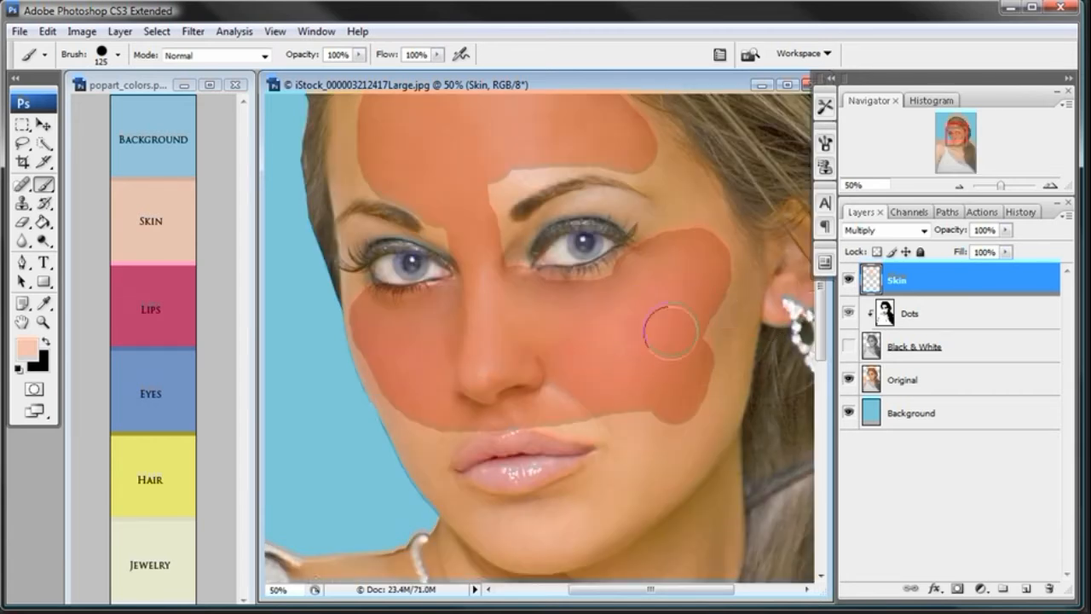
pyautogui.moveTo(714, 307)
pyautogui.mouseDown()
pyautogui.moveTo(679, 412)
pyautogui.moveTo(648, 434)
pyautogui.moveTo(559, 407)
pyautogui.moveTo(628, 438)
pyautogui.moveTo(622, 463)
pyautogui.moveTo(574, 506)
pyautogui.moveTo(530, 517)
pyautogui.moveTo(600, 490)
pyautogui.moveTo(582, 505)
pyautogui.moveTo(604, 503)
pyautogui.moveTo(654, 469)
pyautogui.moveTo(694, 414)
pyautogui.moveTo(724, 329)
pyautogui.moveTo(723, 246)
pyautogui.moveTo(647, 127)
pyautogui.moveTo(650, 191)
pyautogui.moveTo(725, 185)
pyautogui.mouseUp()
pyautogui.click(848, 347)
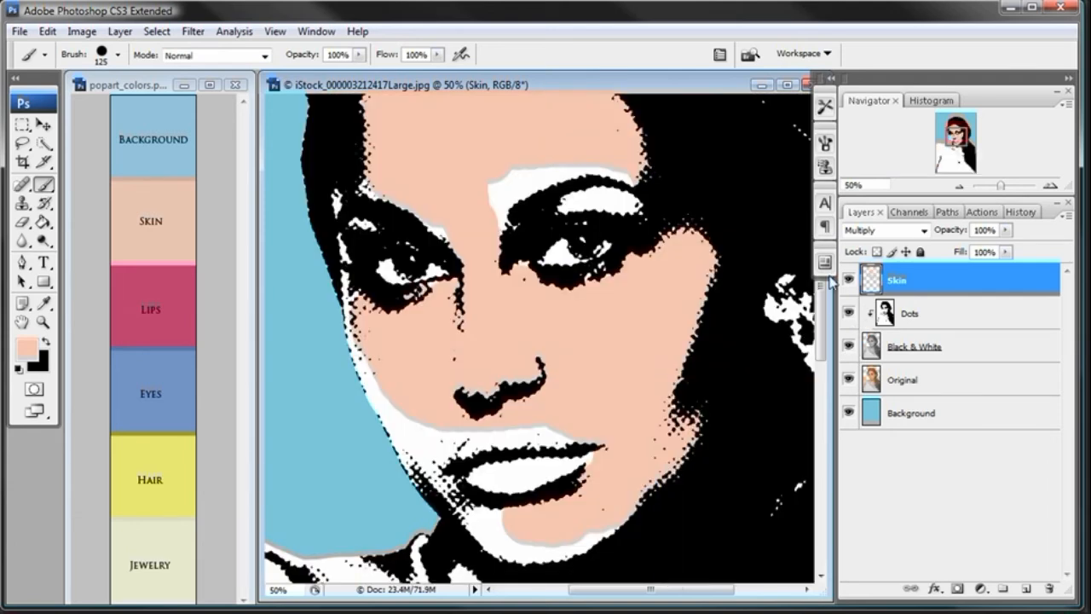
pyautogui.moveTo(821, 318); pyautogui.dragTo(821, 327)
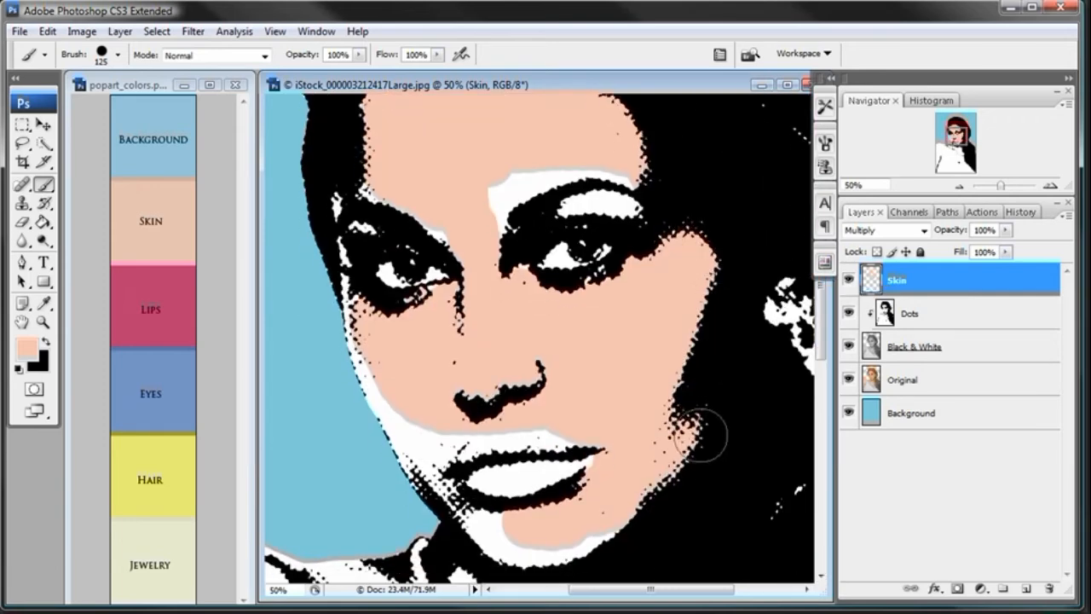
# - Reduce the brush to 39 px and paint the skin color along the chin and the jawline beside the blue background
pyautogui.press('[')
pyautogui.press('[')
pyautogui.press('[')
pyautogui.press('[')
pyautogui.press('[')
pyautogui.press('[')
pyautogui.press('[')
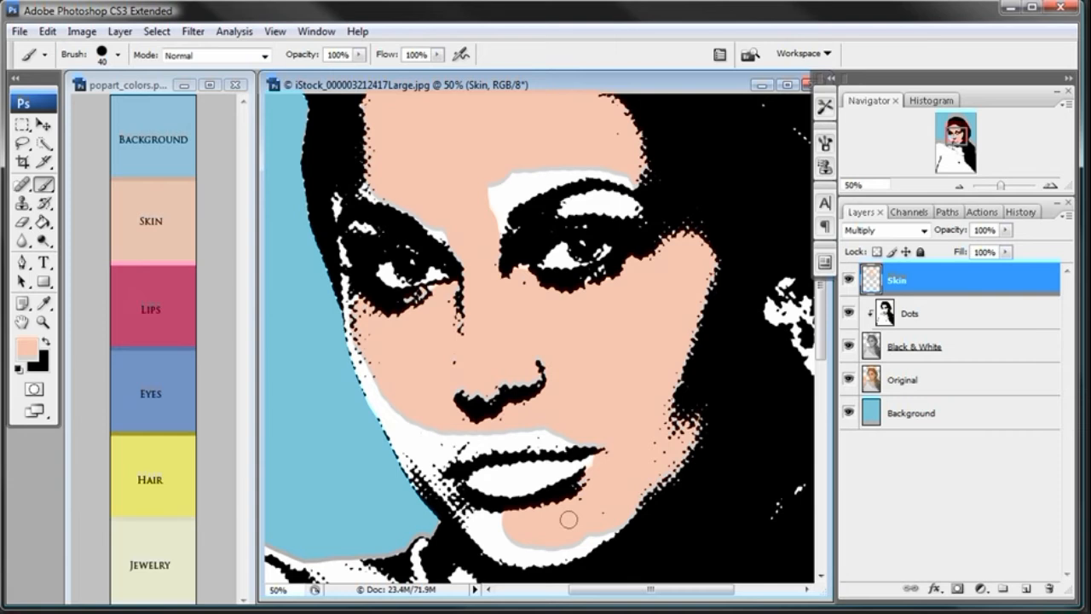
pyautogui.rightClick(573, 512)
pyautogui.moveTo(627, 548); pyautogui.dragTo(631, 549)
pyautogui.press('Return')
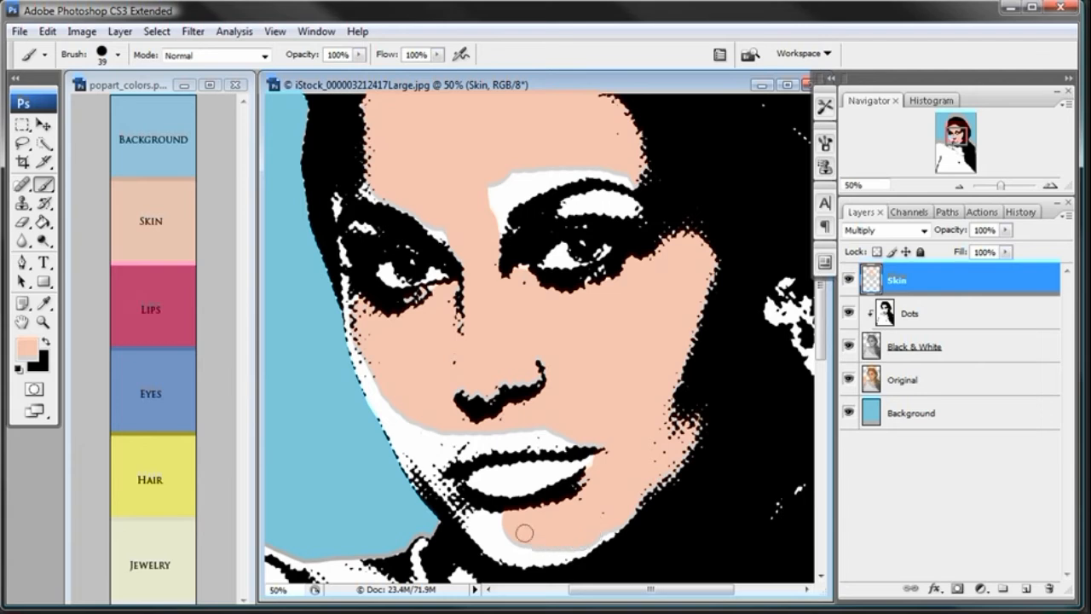
pyautogui.moveTo(495, 519)
pyautogui.mouseDown()
pyautogui.moveTo(469, 513)
pyautogui.moveTo(470, 526)
pyautogui.moveTo(521, 540)
pyautogui.moveTo(474, 525)
pyautogui.moveTo(497, 543)
pyautogui.moveTo(562, 540)
pyautogui.mouseUp()
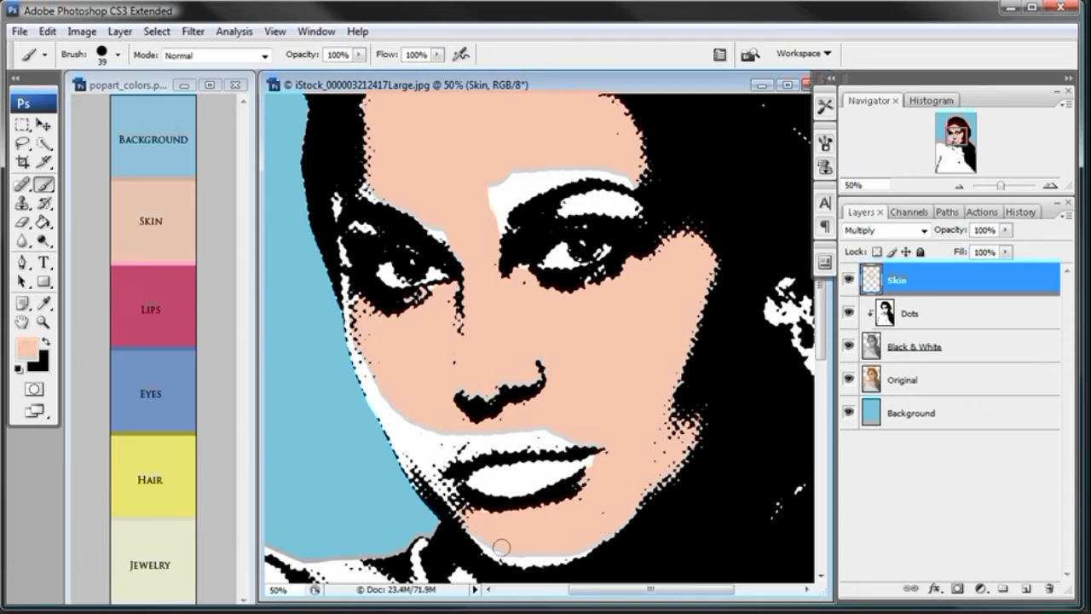
pyautogui.moveTo(448, 501); pyautogui.dragTo(406, 440)
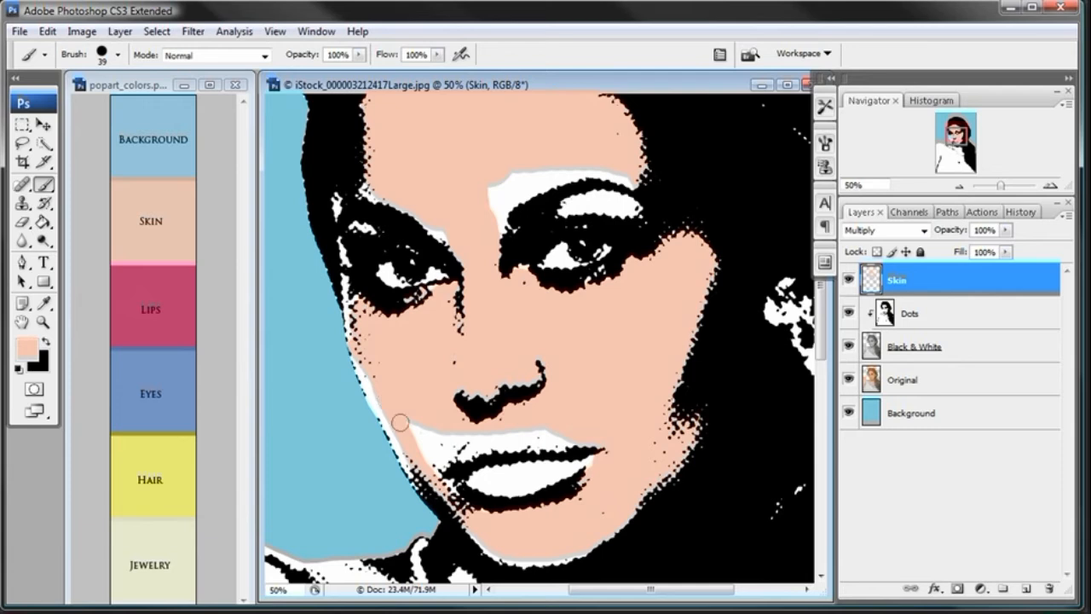
pyautogui.moveTo(353, 323); pyautogui.dragTo(402, 447)
pyautogui.moveTo(385, 403)
pyautogui.mouseDown()
pyautogui.moveTo(428, 476)
pyautogui.moveTo(418, 433)
pyautogui.moveTo(423, 445)
pyautogui.mouseUp()
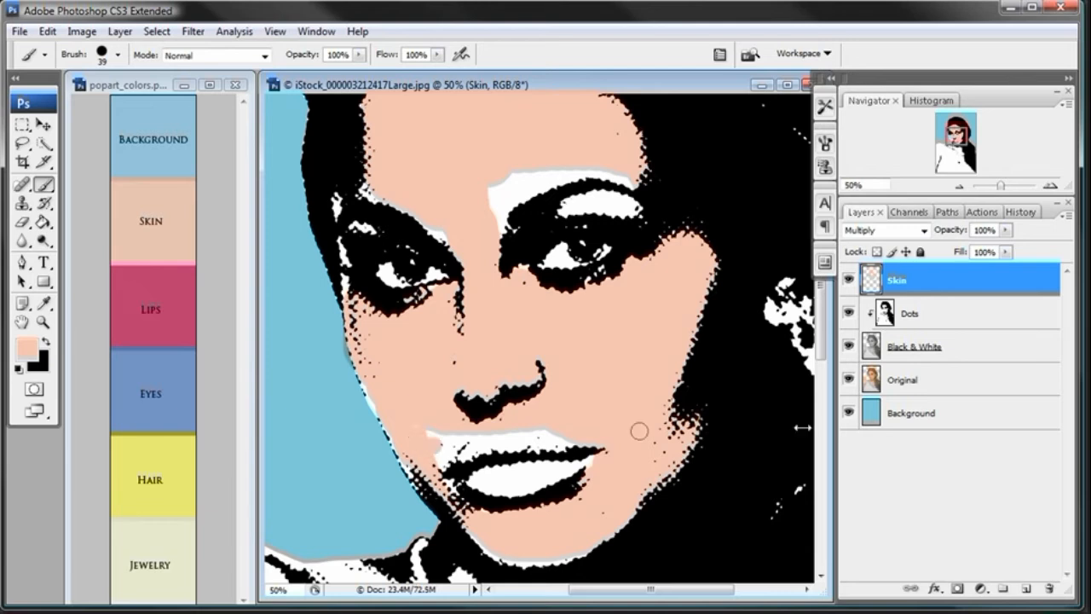
# - Hide the Black & White layer and paint the skin color closely around the lips and along the chin, leaving the lips unpainted
pyautogui.click(849, 346)
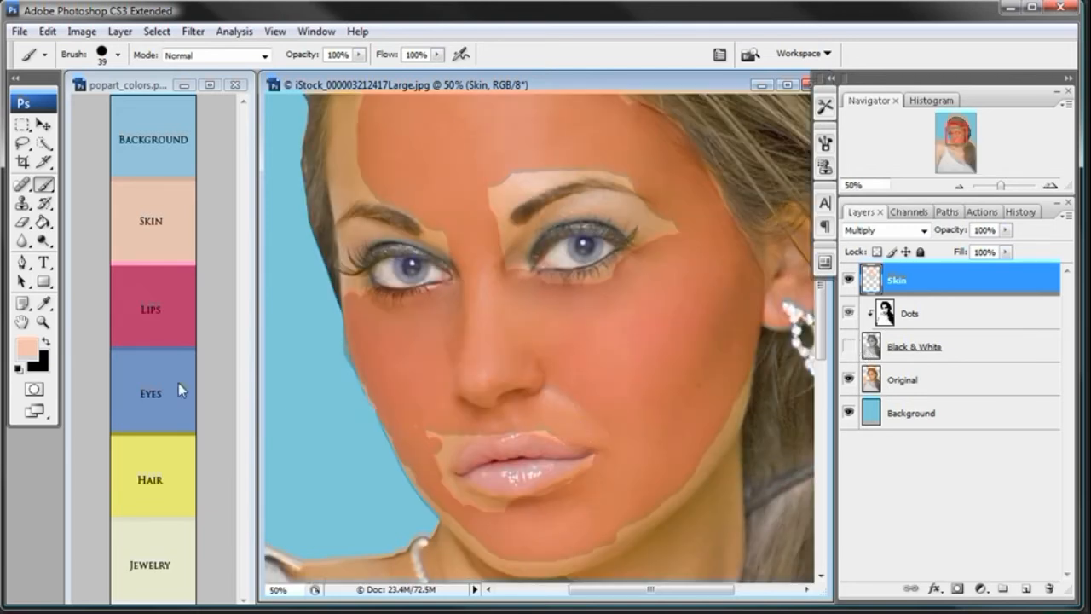
pyautogui.click(44, 323)
pyautogui.click(528, 470)
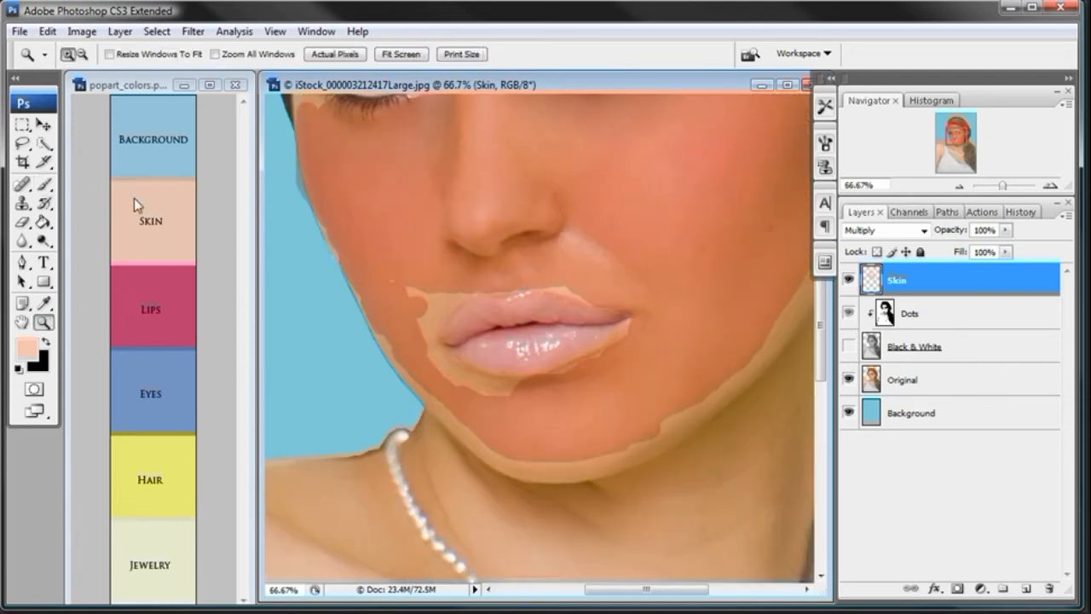
pyautogui.click(44, 184)
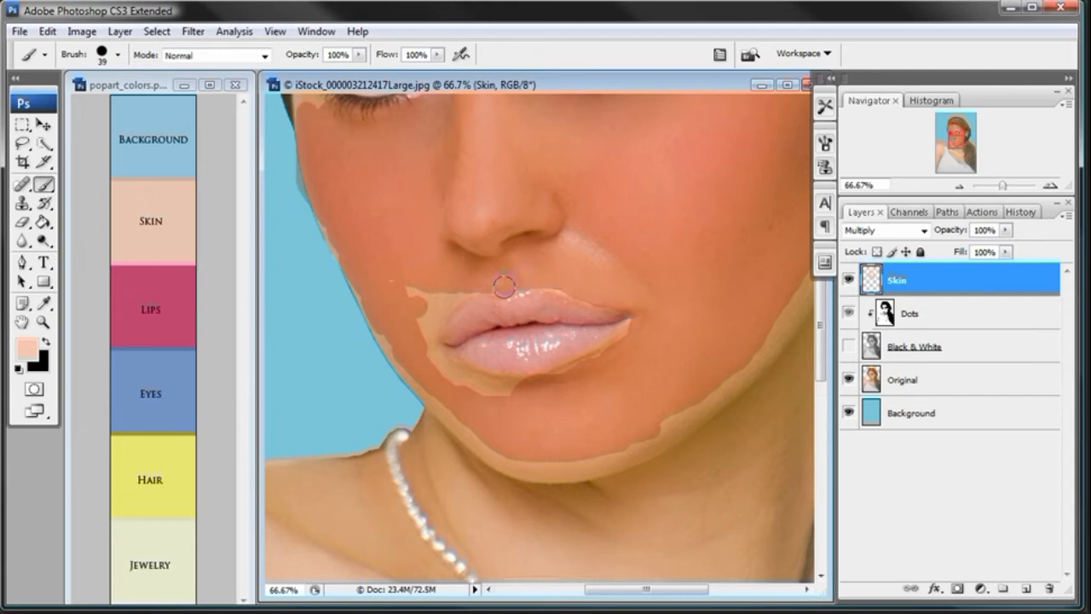
pyautogui.moveTo(460, 283)
pyautogui.mouseDown()
pyautogui.moveTo(430, 312)
pyautogui.moveTo(397, 280)
pyautogui.moveTo(433, 348)
pyautogui.mouseUp()
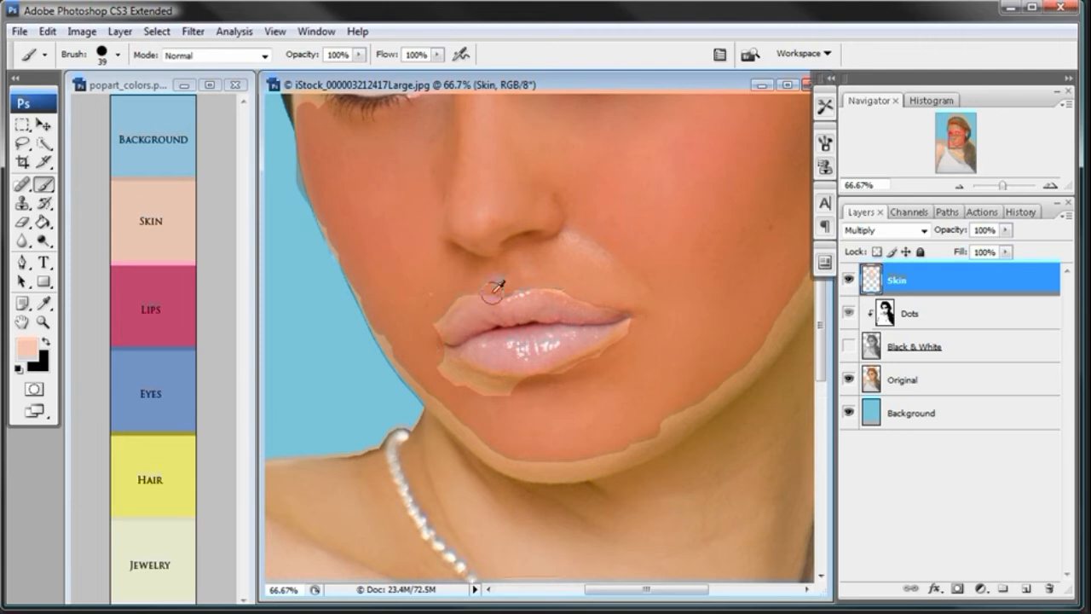
pyautogui.hotkey('ctrl', 'z')
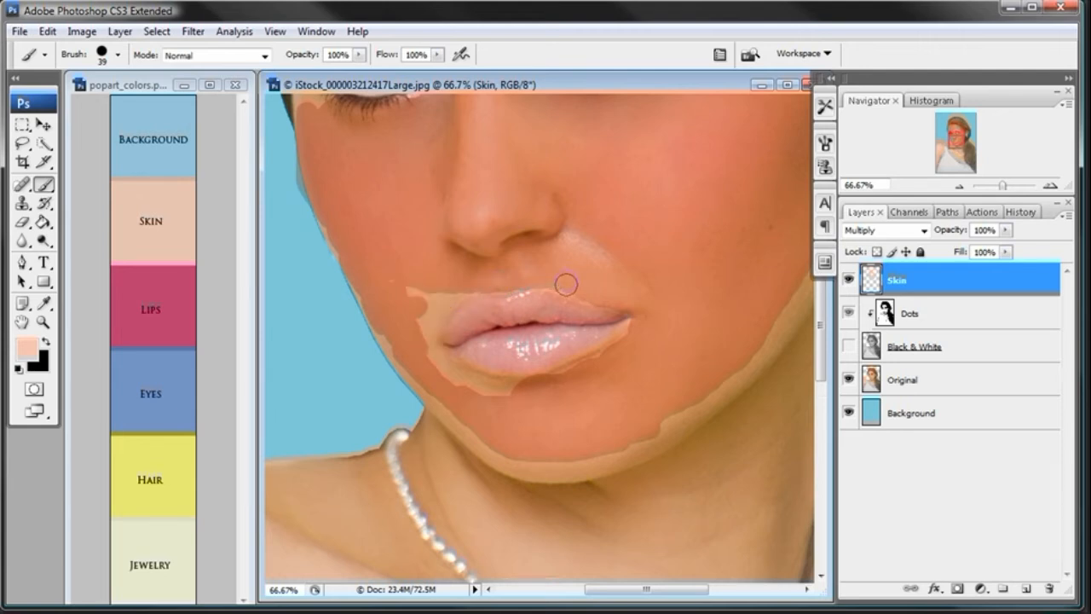
pyautogui.moveTo(482, 284)
pyautogui.mouseDown()
pyautogui.moveTo(438, 295)
pyautogui.moveTo(425, 342)
pyautogui.moveTo(437, 371)
pyautogui.moveTo(513, 404)
pyautogui.mouseUp()
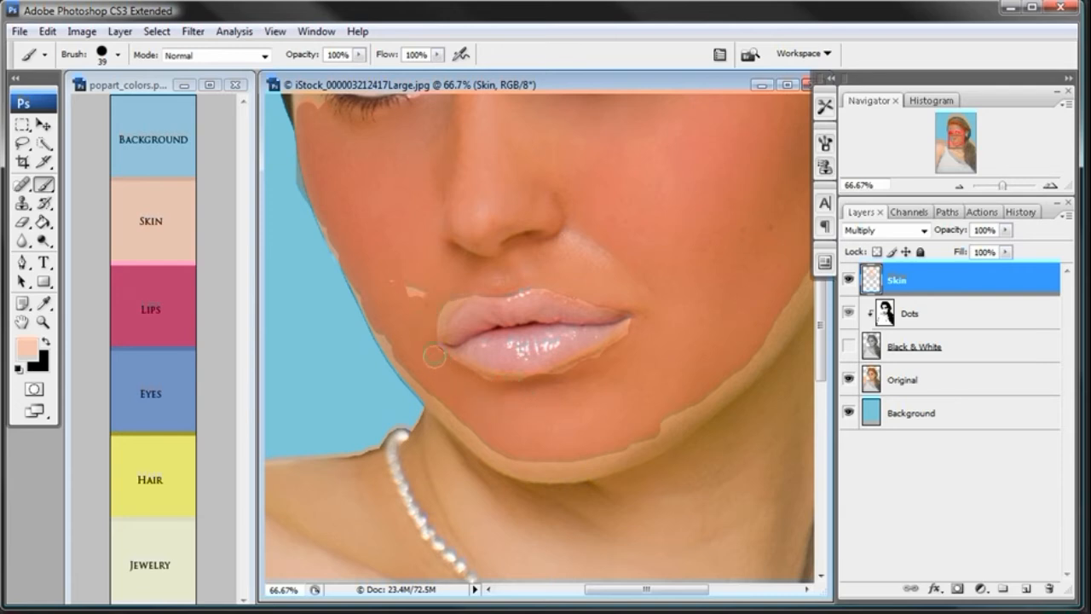
pyautogui.moveTo(419, 292); pyautogui.dragTo(417, 302)
pyautogui.moveTo(482, 430)
pyautogui.mouseDown()
pyautogui.moveTo(578, 454)
pyautogui.moveTo(697, 406)
pyautogui.mouseUp()
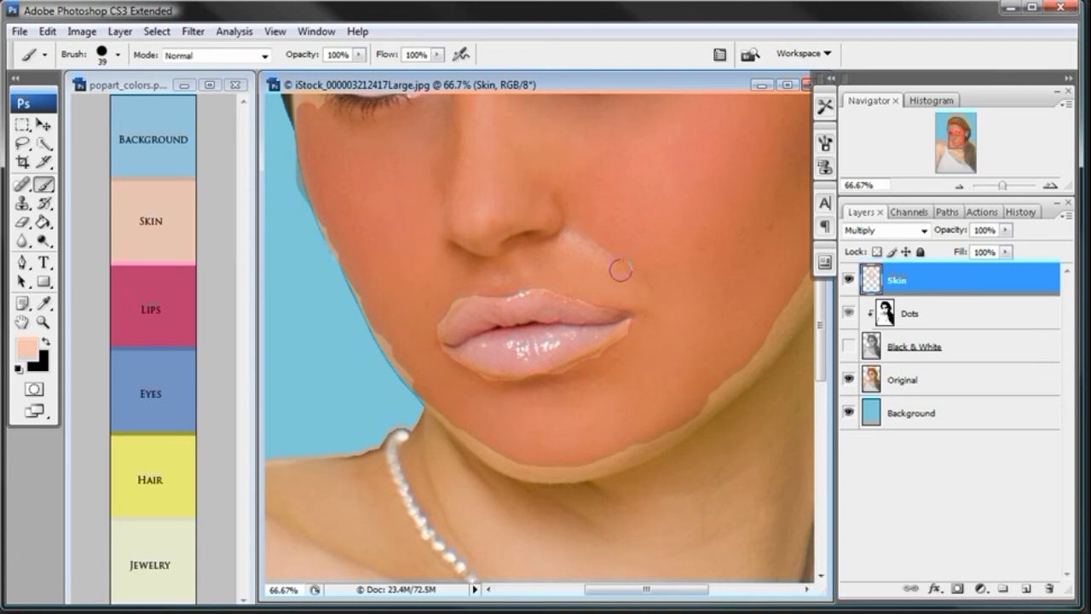
# - Show the Black & White layer again and paint the remaining skin color around the eyes, eyelids and brows on the Skin layer
pyautogui.scroll(5, 582, 246)
pyautogui.moveTo(417, 322)
pyautogui.mouseDown()
pyautogui.moveTo(404, 294)
pyautogui.moveTo(401, 319)
pyautogui.moveTo(398, 240)
pyautogui.moveTo(406, 245)
pyautogui.mouseUp()
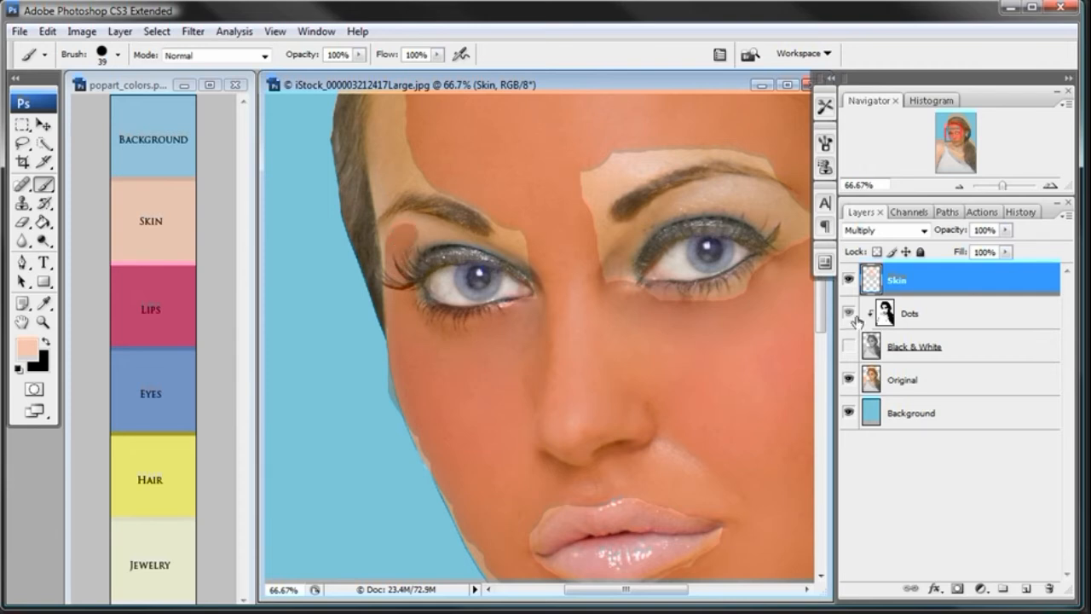
pyautogui.click(848, 346)
pyautogui.moveTo(547, 249)
pyautogui.mouseDown()
pyautogui.moveTo(443, 185)
pyautogui.moveTo(390, 195)
pyautogui.moveTo(417, 229)
pyautogui.moveTo(385, 196)
pyautogui.moveTo(378, 207)
pyautogui.moveTo(384, 263)
pyautogui.moveTo(434, 210)
pyautogui.moveTo(473, 246)
pyautogui.moveTo(548, 230)
pyautogui.moveTo(584, 180)
pyautogui.moveTo(586, 217)
pyautogui.moveTo(600, 199)
pyautogui.moveTo(602, 223)
pyautogui.moveTo(622, 177)
pyautogui.moveTo(654, 160)
pyautogui.moveTo(711, 149)
pyautogui.moveTo(765, 158)
pyautogui.moveTo(650, 151)
pyautogui.moveTo(605, 164)
pyautogui.moveTo(577, 193)
pyautogui.moveTo(679, 163)
pyautogui.moveTo(613, 176)
pyautogui.moveTo(581, 219)
pyautogui.moveTo(688, 186)
pyautogui.moveTo(782, 201)
pyautogui.moveTo(749, 179)
pyautogui.moveTo(665, 208)
pyautogui.moveTo(718, 199)
pyautogui.moveTo(764, 213)
pyautogui.moveTo(785, 203)
pyautogui.moveTo(681, 203)
pyautogui.moveTo(614, 239)
pyautogui.moveTo(609, 229)
pyautogui.moveTo(598, 271)
pyautogui.moveTo(633, 268)
pyautogui.mouseUp()
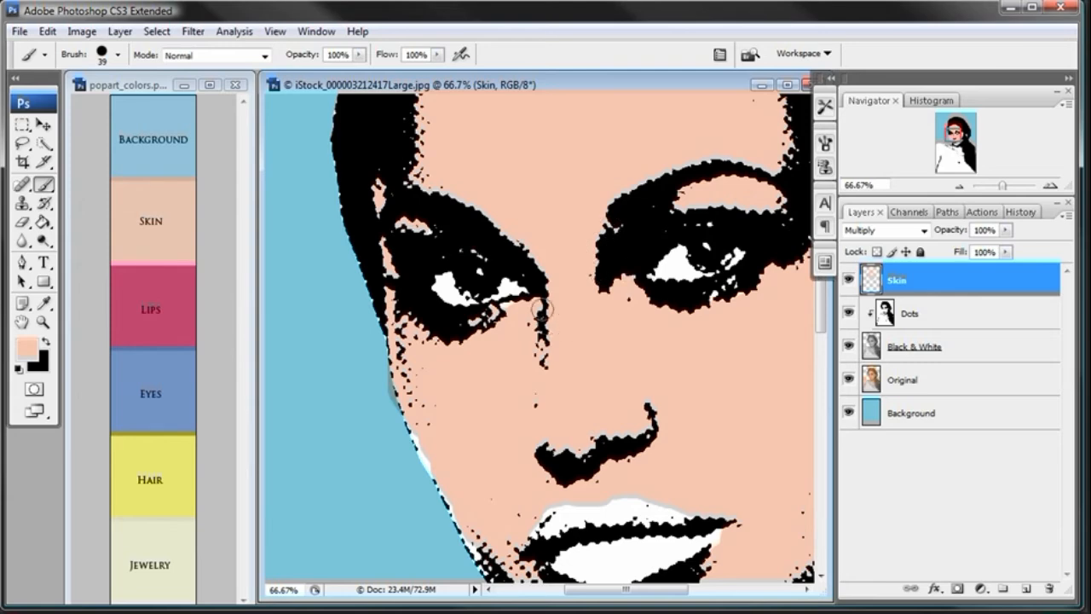
# - Add a new layer named Lips above the Skin layer and set its blend mode to Multiply
pyautogui.moveTo(686, 423)
pyautogui.mouseDown()
pyautogui.moveTo(700, 415)
pyautogui.moveTo(550, 347)
pyautogui.moveTo(618, 264)
pyautogui.mouseUp()
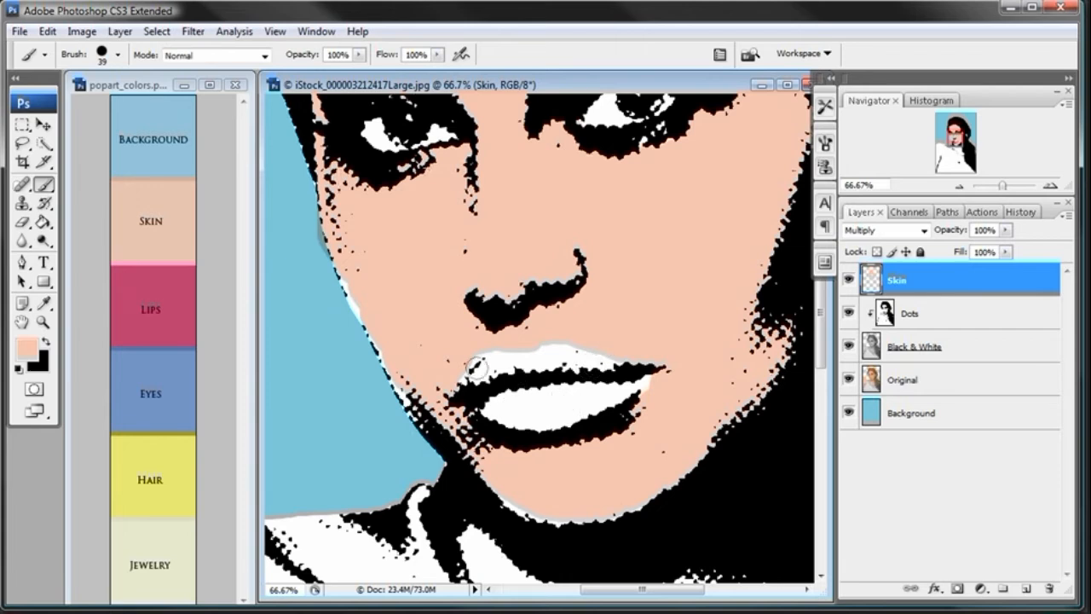
pyautogui.click(1024, 589)
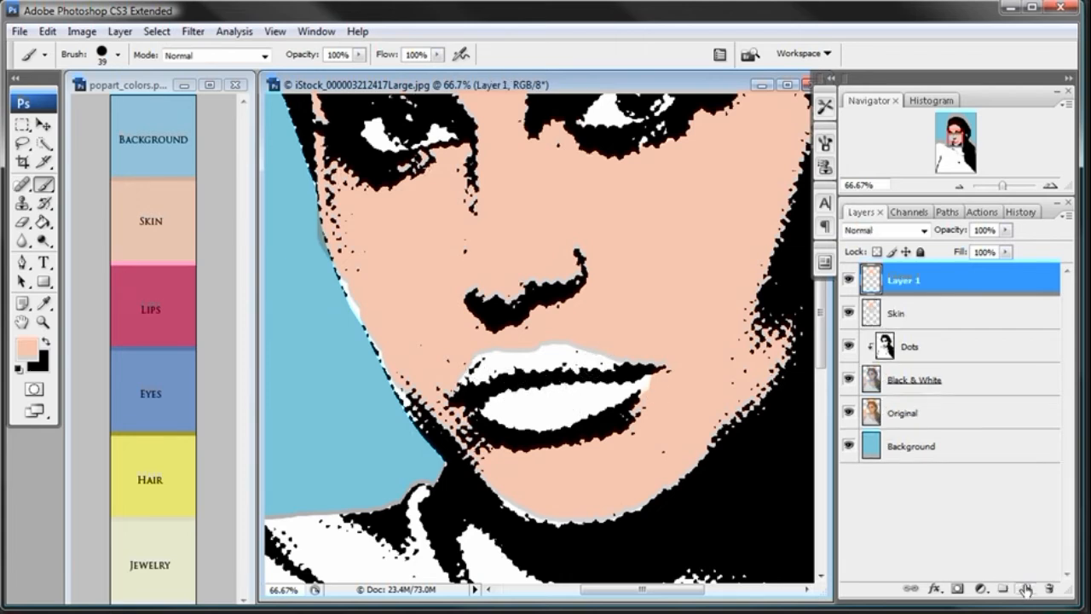
pyautogui.doubleClick(909, 283)
pyautogui.press('BackSpace')
pyautogui.press('Return')
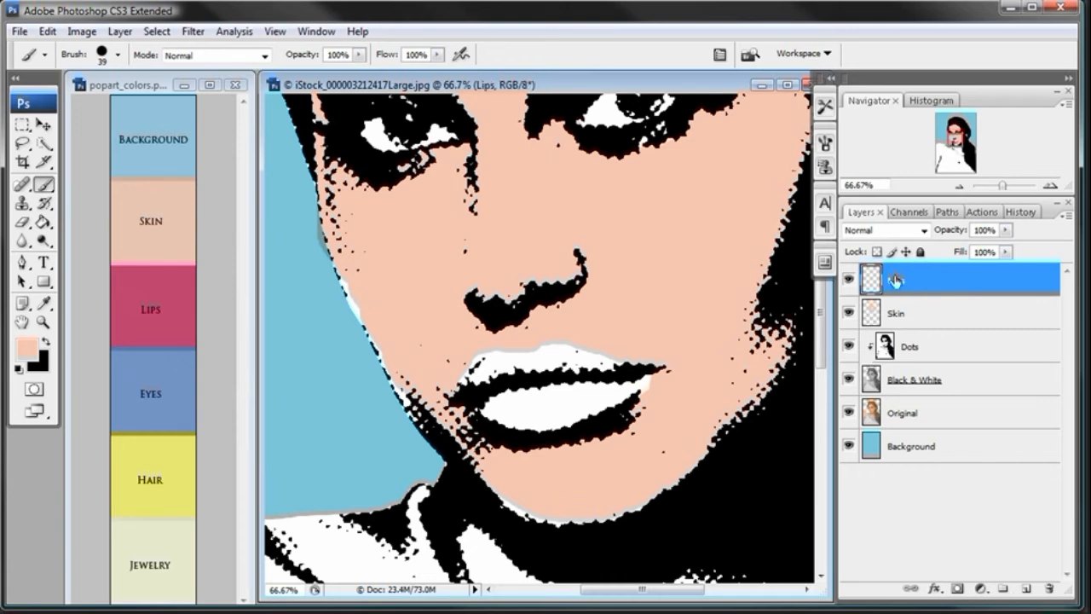
pyautogui.click(924, 230)
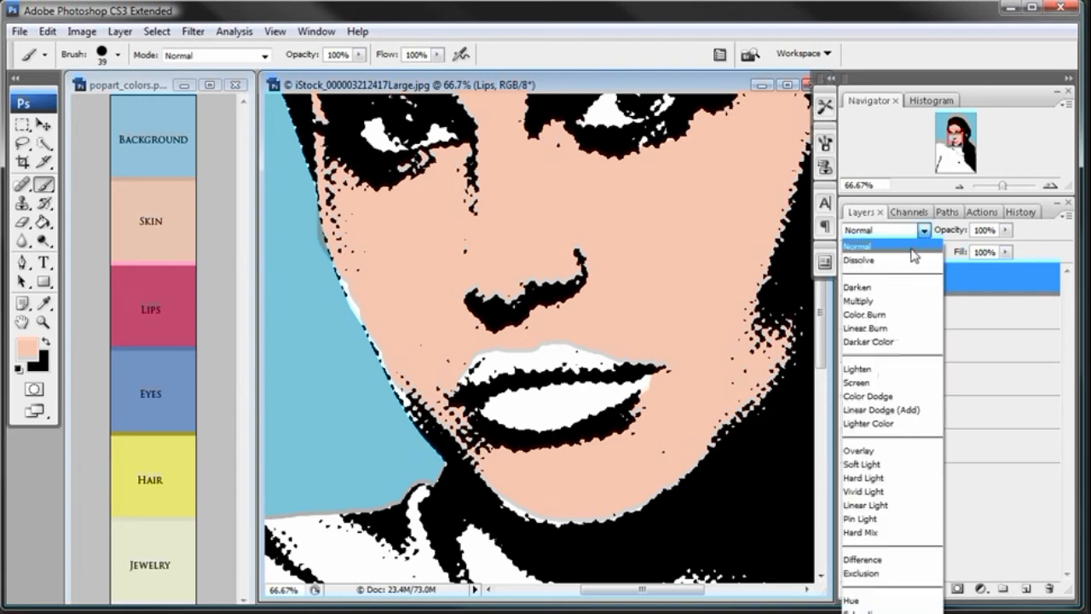
pyautogui.click(894, 301)
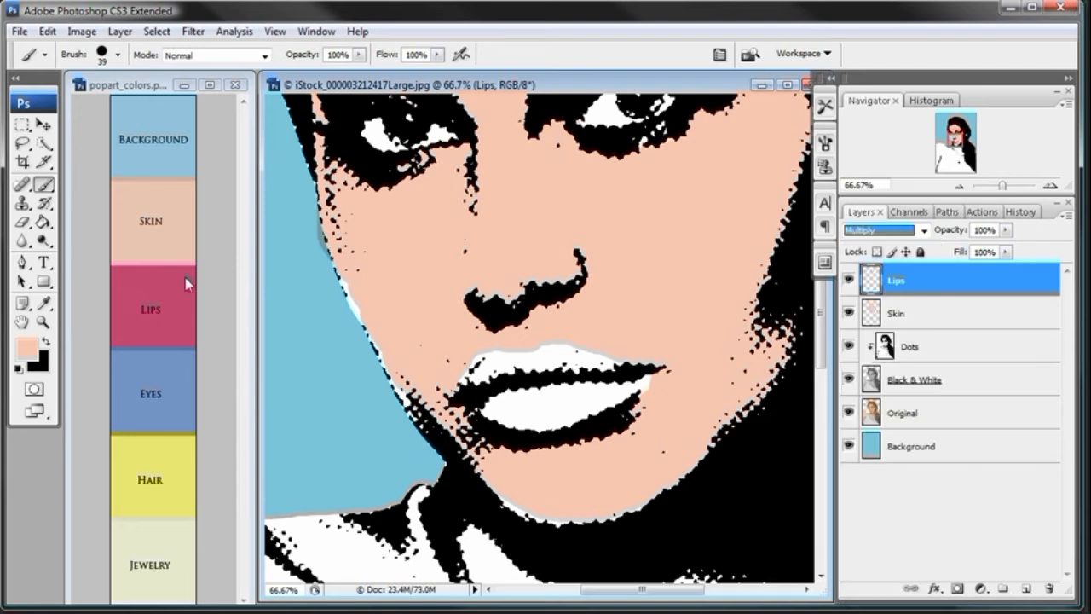
# - Sample the pink Lips palette color, hide the Black & White layer and paint over the main area of the lips
pyautogui.click(47, 303)
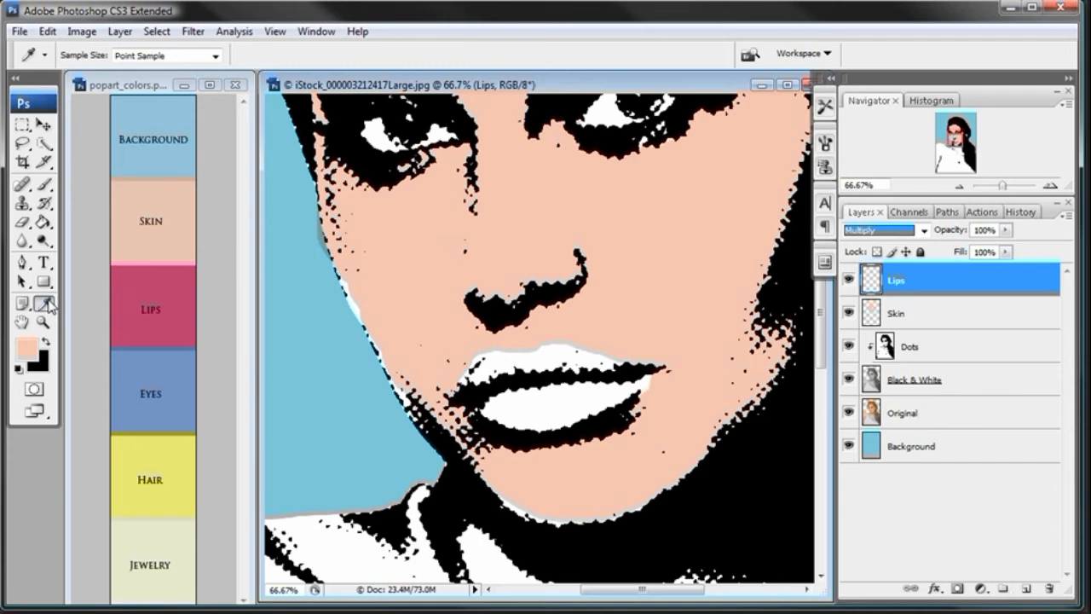
pyautogui.click(151, 299)
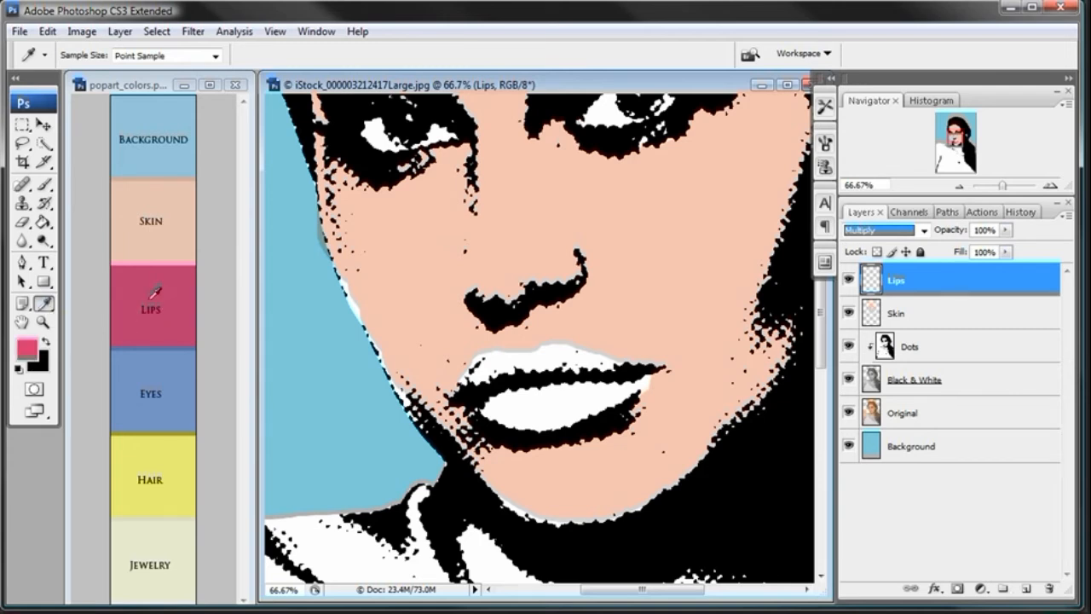
pyautogui.click(44, 184)
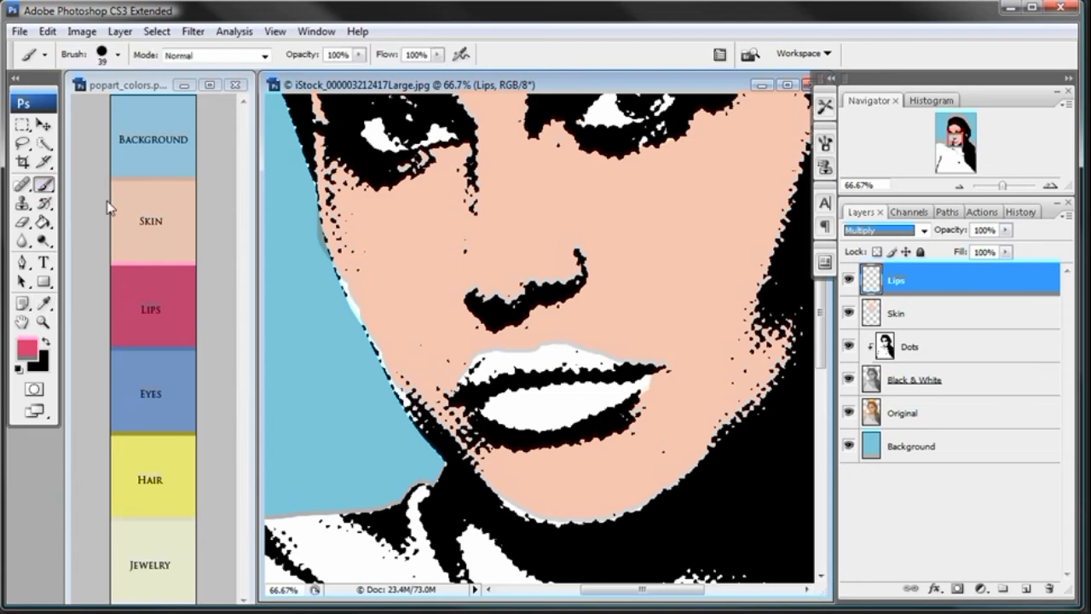
pyautogui.click(848, 379)
pyautogui.click(42, 322)
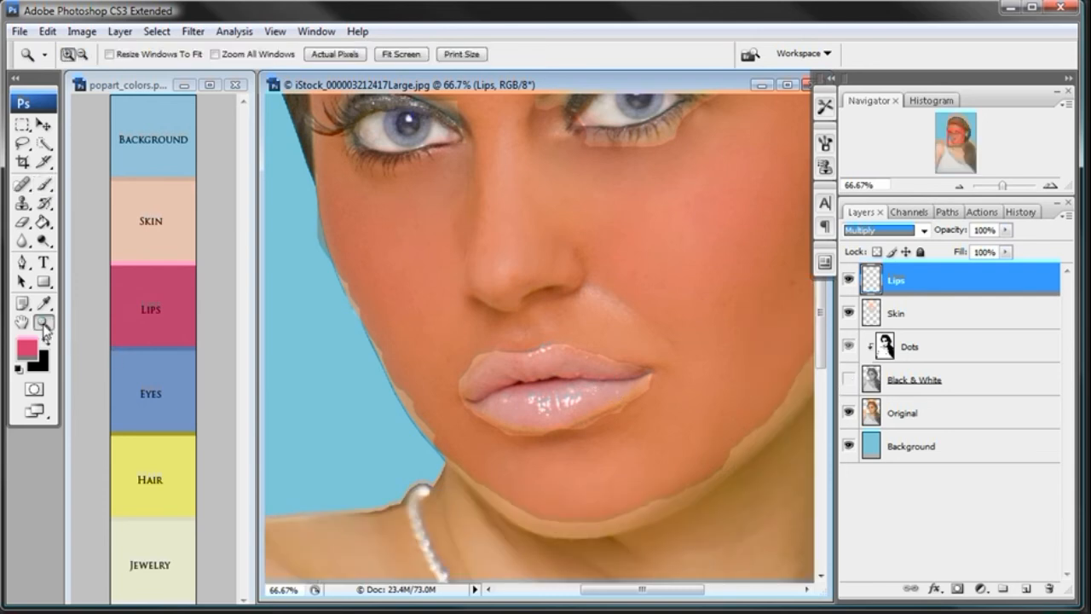
pyautogui.click(536, 381)
pyautogui.press('b')
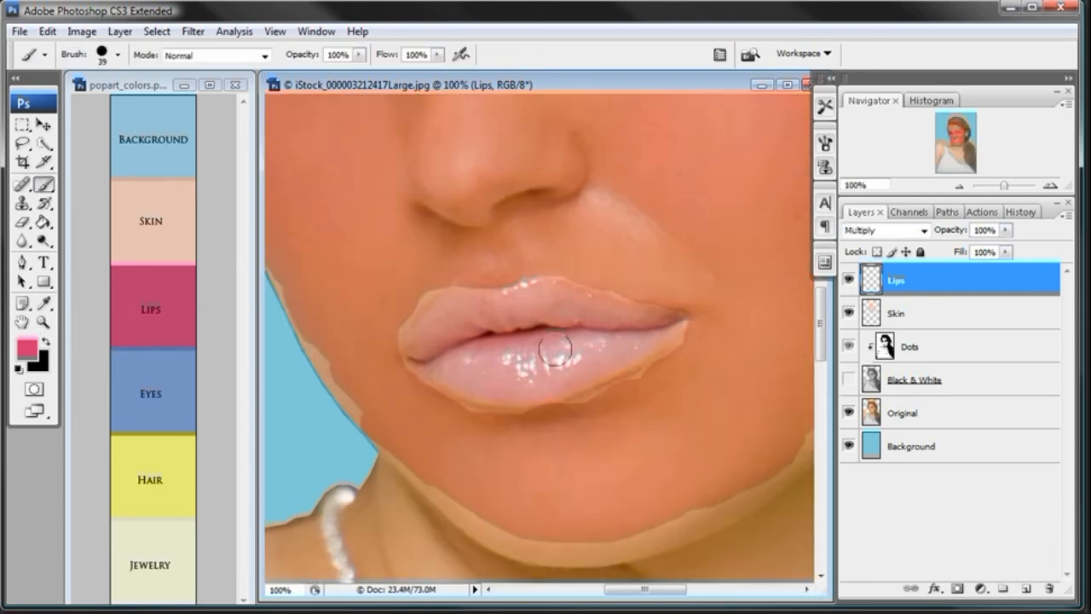
pyautogui.click(550, 301)
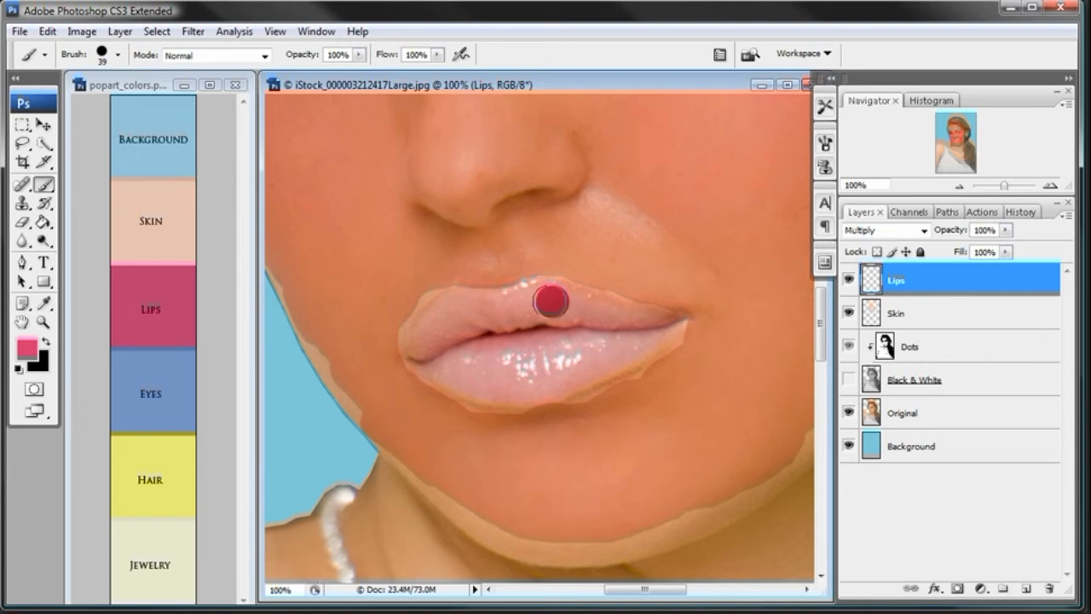
pyautogui.moveTo(550, 301)
pyautogui.mouseDown()
pyautogui.moveTo(464, 309)
pyautogui.moveTo(433, 329)
pyautogui.moveTo(447, 351)
pyautogui.moveTo(489, 328)
pyautogui.moveTo(469, 339)
pyautogui.moveTo(575, 313)
pyautogui.moveTo(561, 309)
pyautogui.moveTo(648, 317)
pyautogui.moveTo(520, 340)
pyautogui.moveTo(620, 333)
pyautogui.moveTo(562, 367)
pyautogui.moveTo(454, 370)
pyautogui.moveTo(563, 369)
pyautogui.moveTo(528, 380)
pyautogui.moveTo(435, 360)
pyautogui.moveTo(457, 356)
pyautogui.moveTo(496, 383)
pyautogui.mouseUp()
# - Reduce the brush to 11 px, paint the lip edges and corners in pink, and show the Black & White layer again
pyautogui.rightClick(461, 349)
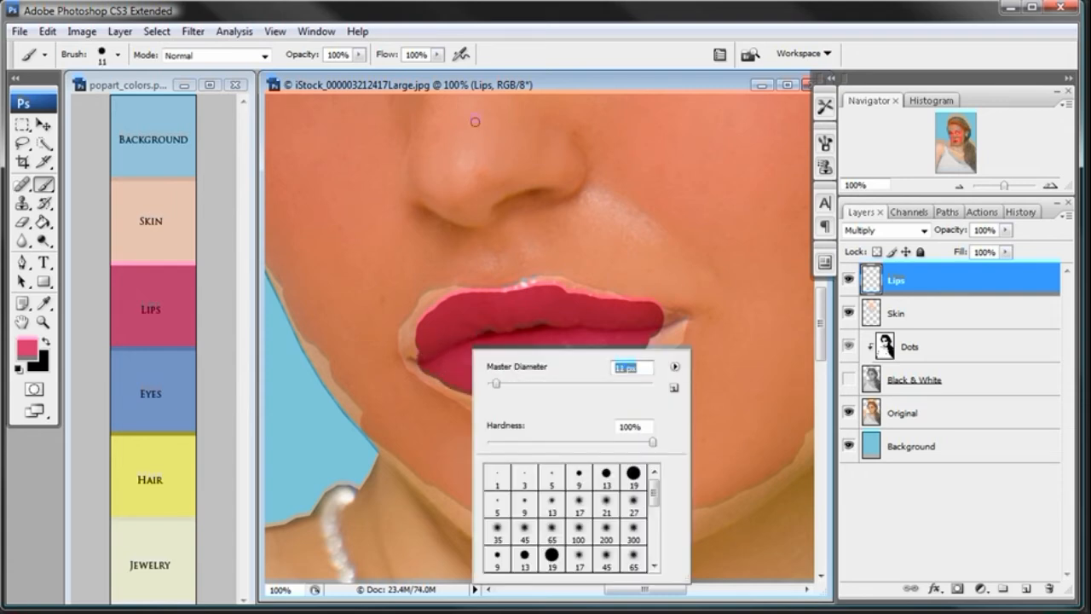
pyautogui.click(476, 92)
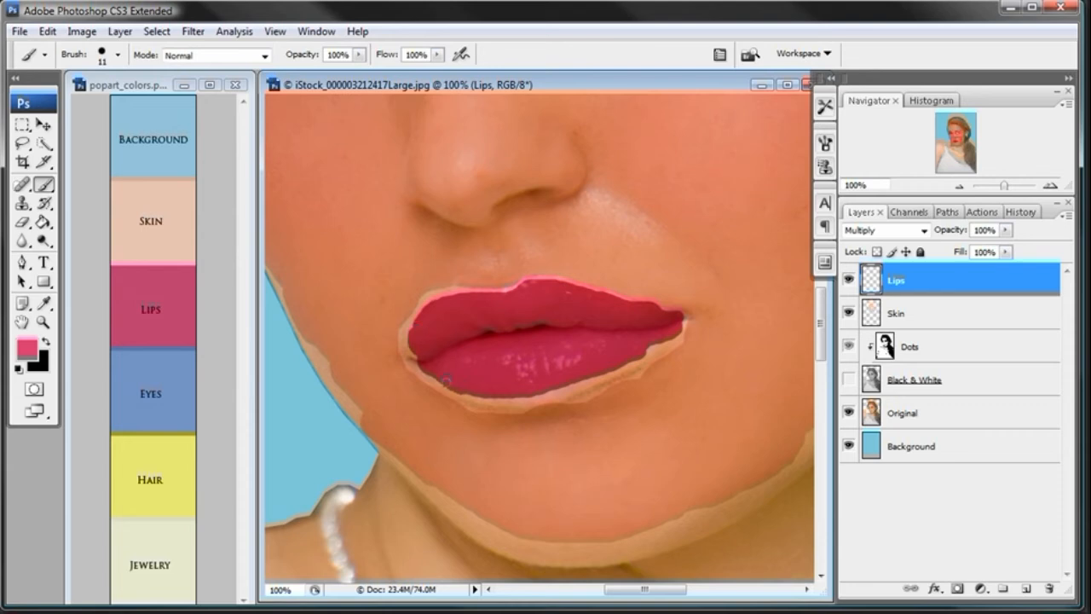
pyautogui.click(849, 383)
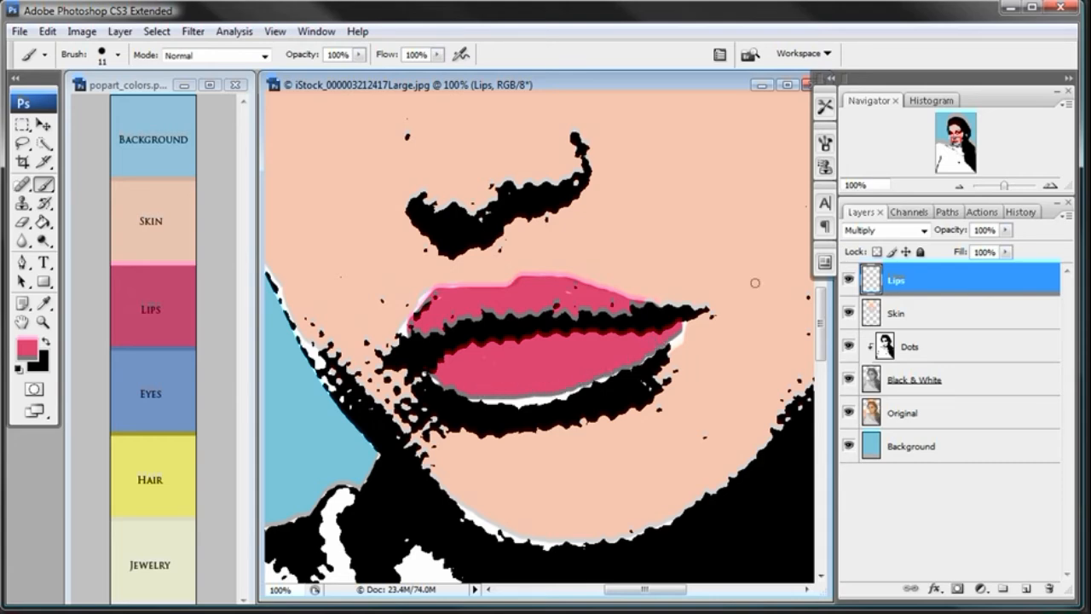
pyautogui.click(960, 186)
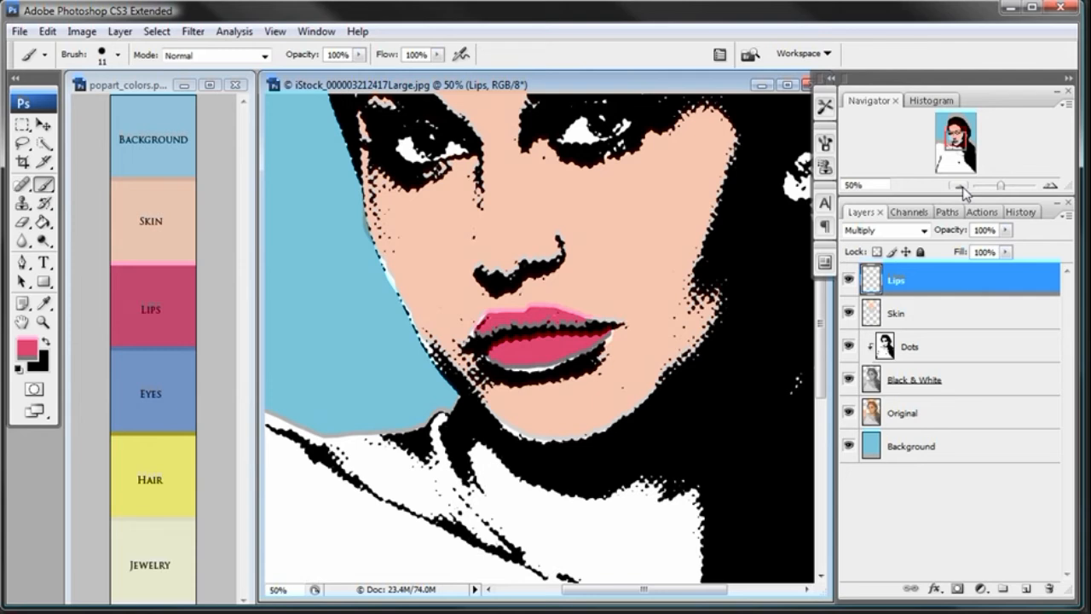
pyautogui.moveTo(599, 175); pyautogui.dragTo(597, 302)
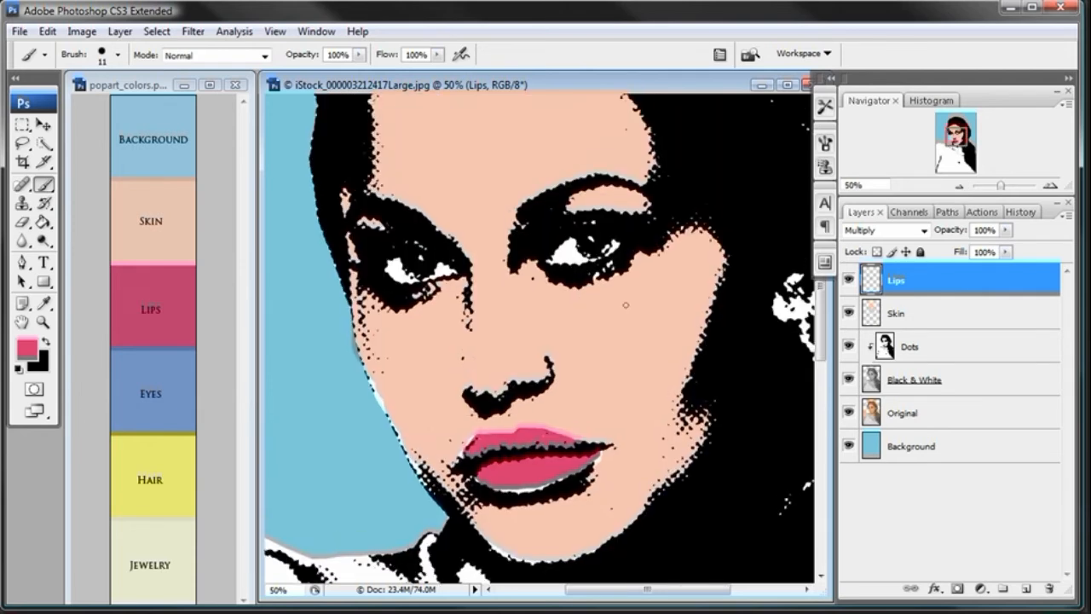
pyautogui.click(43, 125)
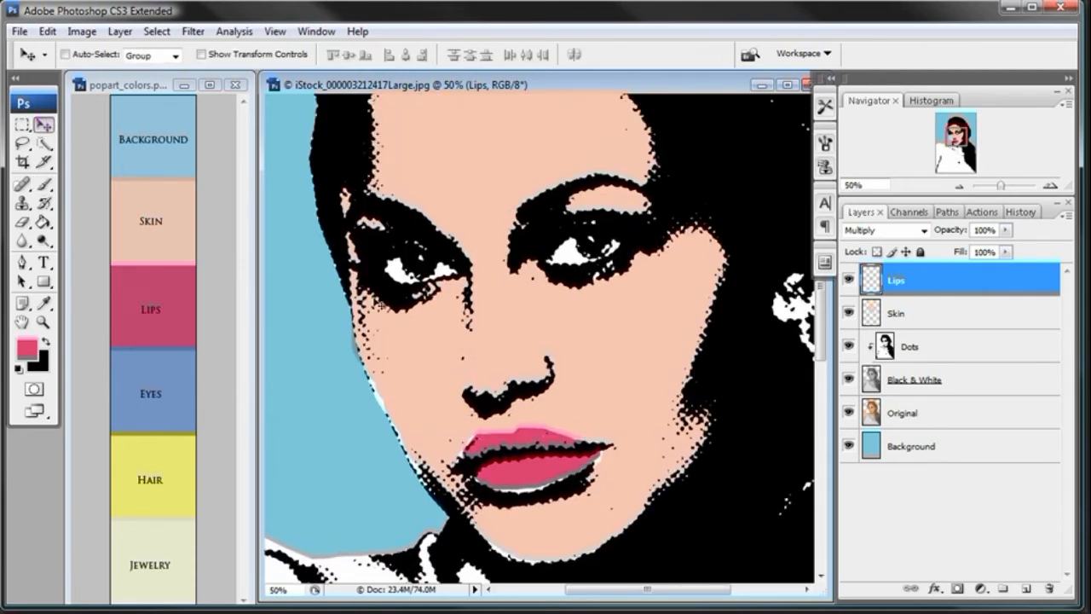
pyautogui.hotkey('shift', 'Up')
pyautogui.hotkey('shift', 'Up')
pyautogui.click(46, 183)
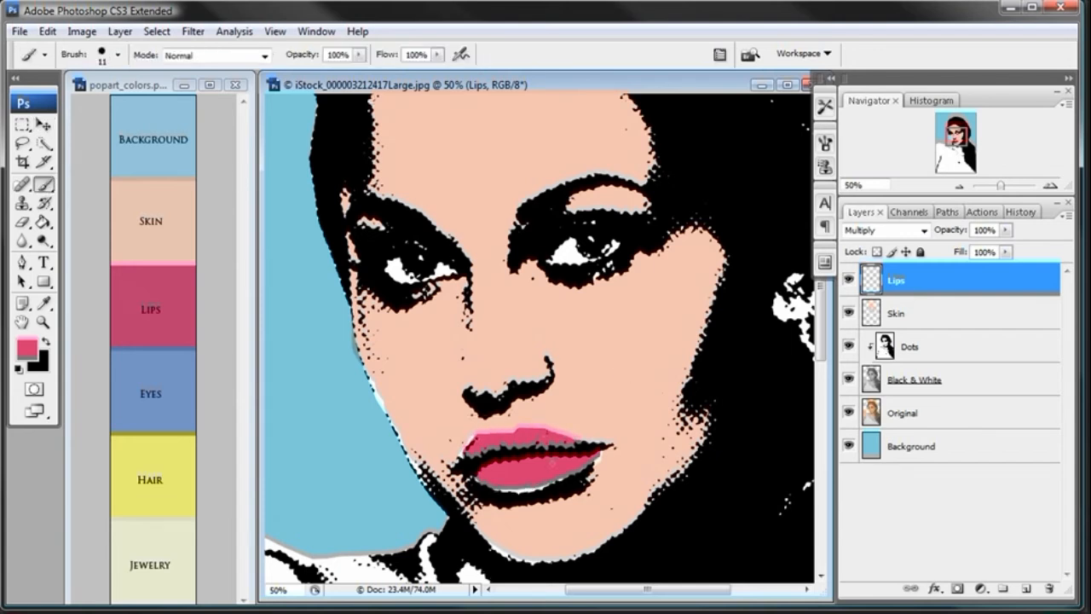
# - Set the brush's master diameter to 29 px
pyautogui.rightClick(552, 461)
pyautogui.moveTo(590, 494); pyautogui.dragTo(597, 495)
pyautogui.click(630, 68)
# - Add a new layer named Eyes above the Lips layer
pyautogui.click(42, 322)
pyautogui.click(571, 266)
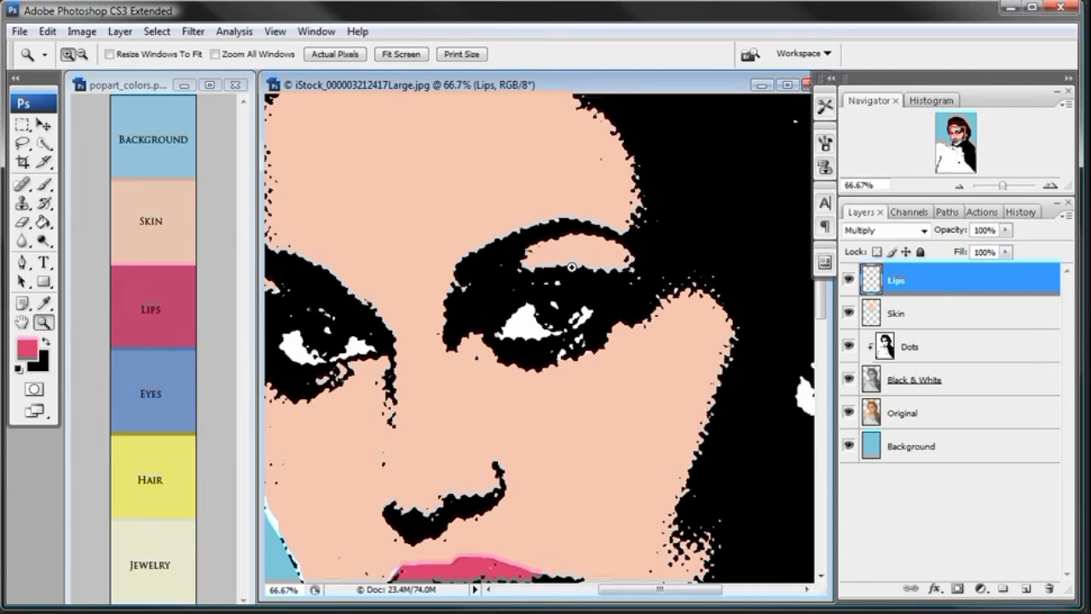
pyautogui.click(1026, 588)
pyautogui.doubleClick(905, 280)
pyautogui.write('Eyes')
pyautogui.press('Return')
# - Sample the blue Eyes palette color for the brush and set the Eyes layer's blend mode to Multiply
pyautogui.moveTo(43, 302); pyautogui.dragTo(94, 298)
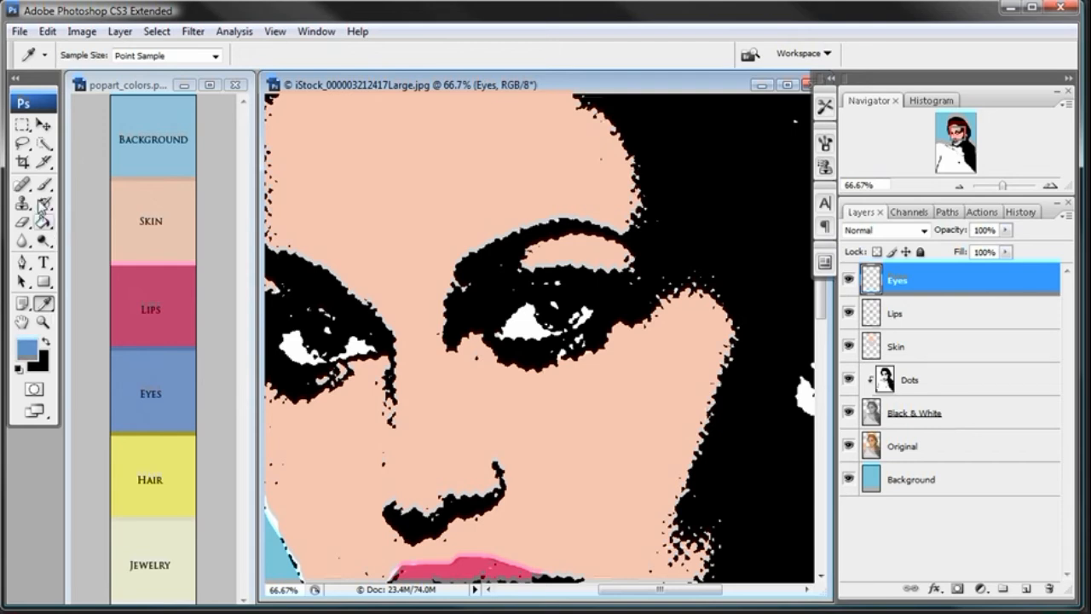
pyautogui.click(44, 185)
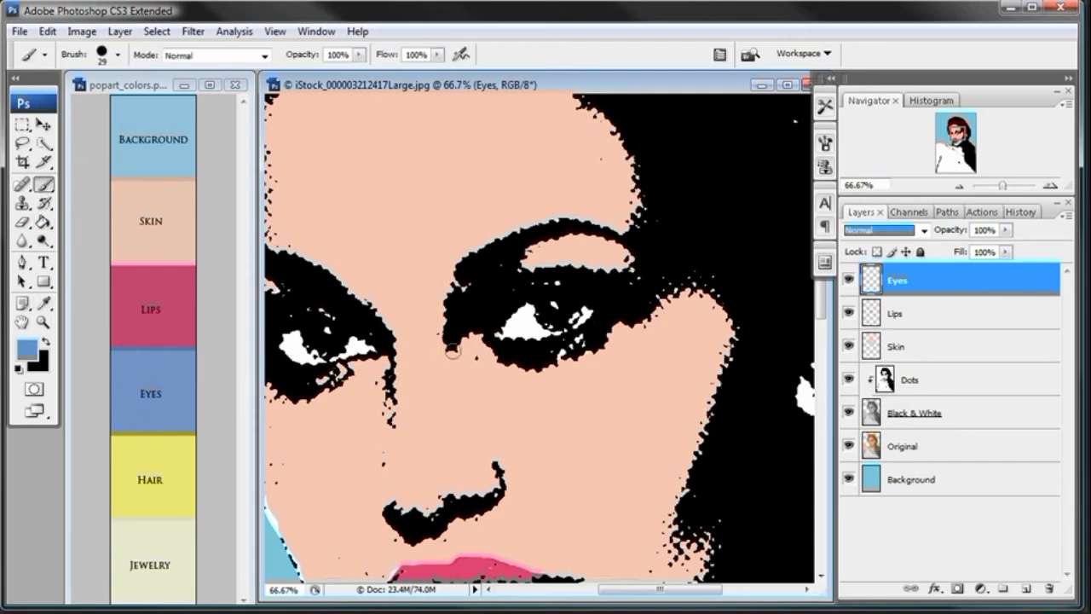
pyautogui.click(923, 230)
pyautogui.click(888, 299)
# - Paint the blue color over the irises of both eyes on the Eyes layer, leaving the whites of the eyes unpainted
pyautogui.click(545, 310)
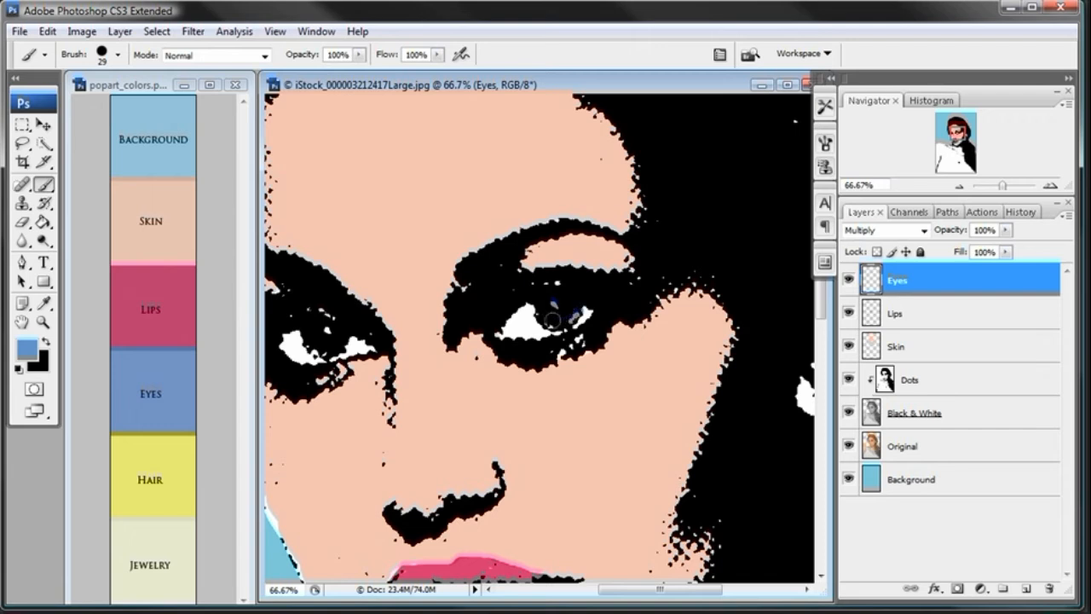
pyautogui.press('z')
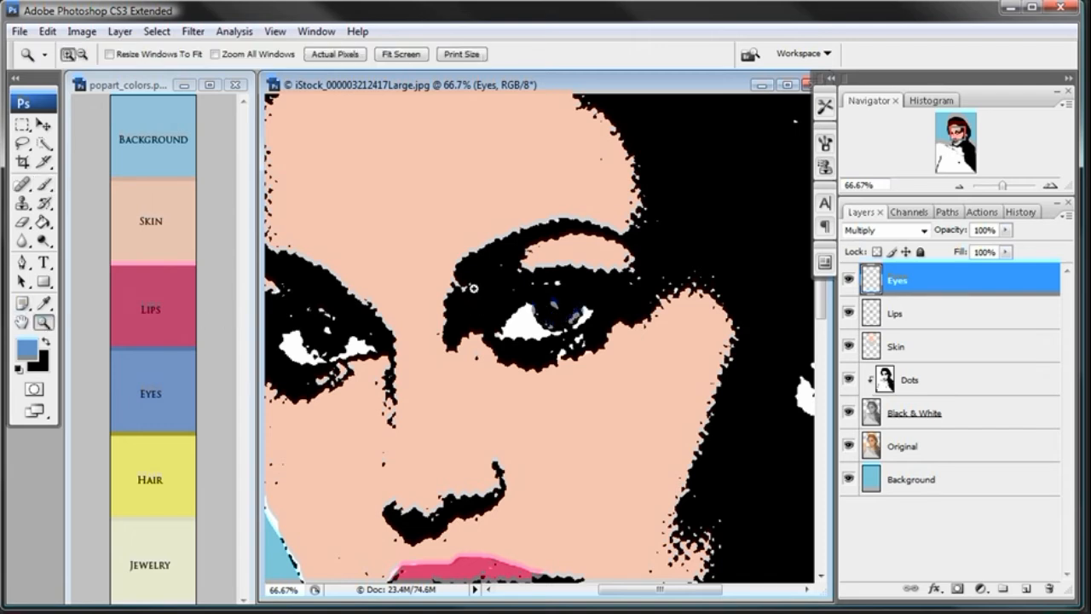
pyautogui.click(566, 316)
pyautogui.click(540, 330)
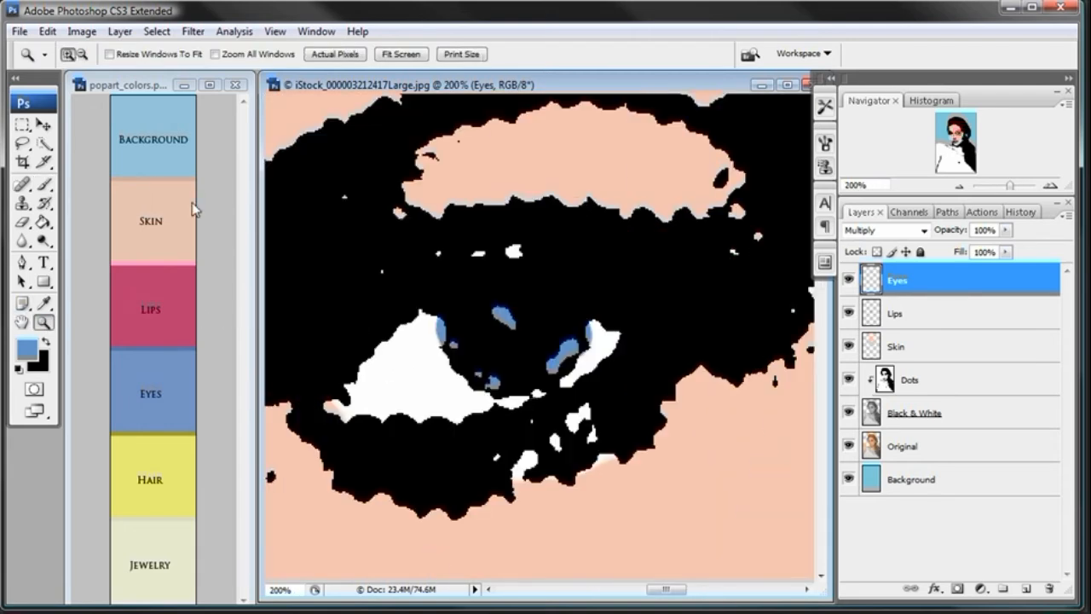
pyautogui.press('b')
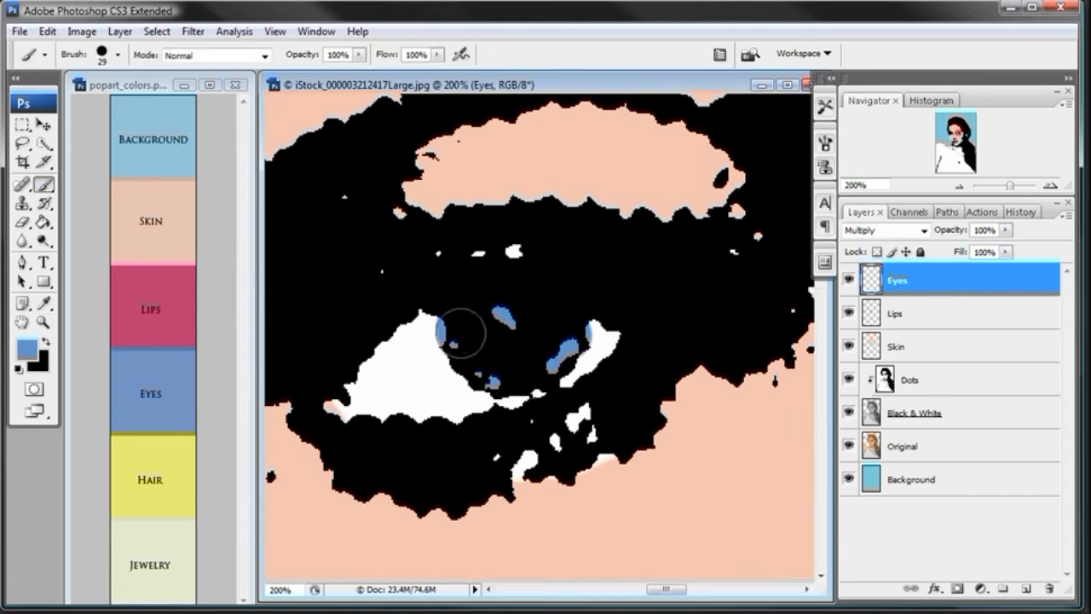
pyautogui.moveTo(462, 346)
pyautogui.mouseDown()
pyautogui.moveTo(489, 378)
pyautogui.moveTo(558, 348)
pyautogui.moveTo(559, 328)
pyautogui.moveTo(463, 329)
pyautogui.moveTo(517, 348)
pyautogui.moveTo(504, 372)
pyautogui.mouseUp()
pyautogui.moveTo(355, 403)
pyautogui.mouseDown()
pyautogui.moveTo(618, 335)
pyautogui.moveTo(311, 377)
pyautogui.moveTo(328, 335)
pyautogui.moveTo(392, 333)
pyautogui.mouseUp()
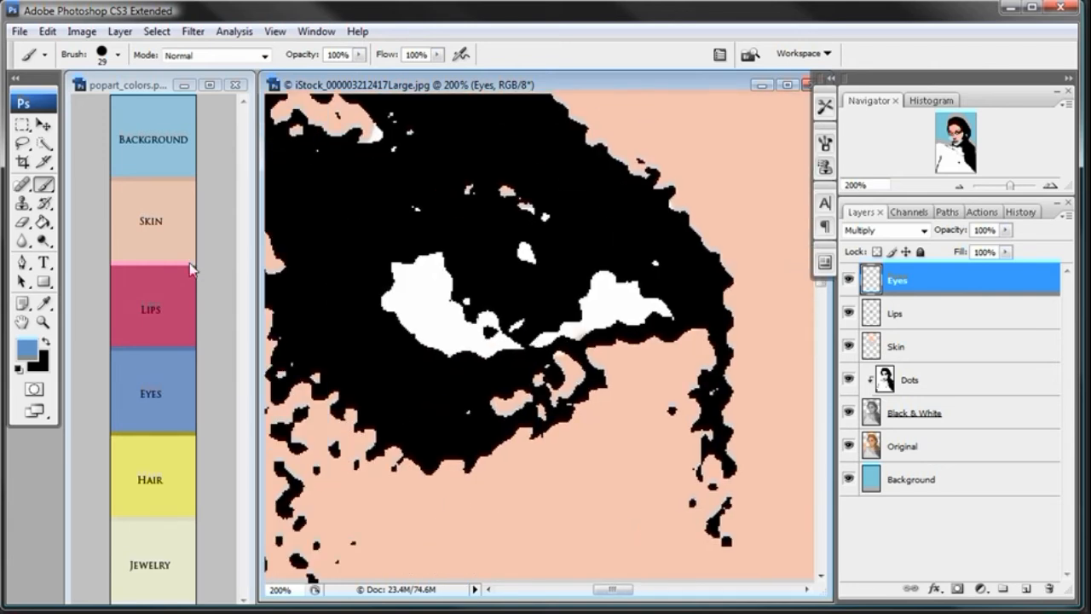
pyautogui.moveTo(492, 256)
pyautogui.mouseDown()
pyautogui.moveTo(543, 264)
pyautogui.moveTo(569, 283)
pyautogui.moveTo(539, 305)
pyautogui.moveTo(500, 306)
pyautogui.moveTo(461, 261)
pyautogui.moveTo(565, 266)
pyautogui.moveTo(507, 253)
pyautogui.moveTo(517, 265)
pyautogui.moveTo(468, 261)
pyautogui.moveTo(503, 306)
pyautogui.moveTo(483, 301)
pyautogui.moveTo(531, 309)
pyautogui.mouseUp()
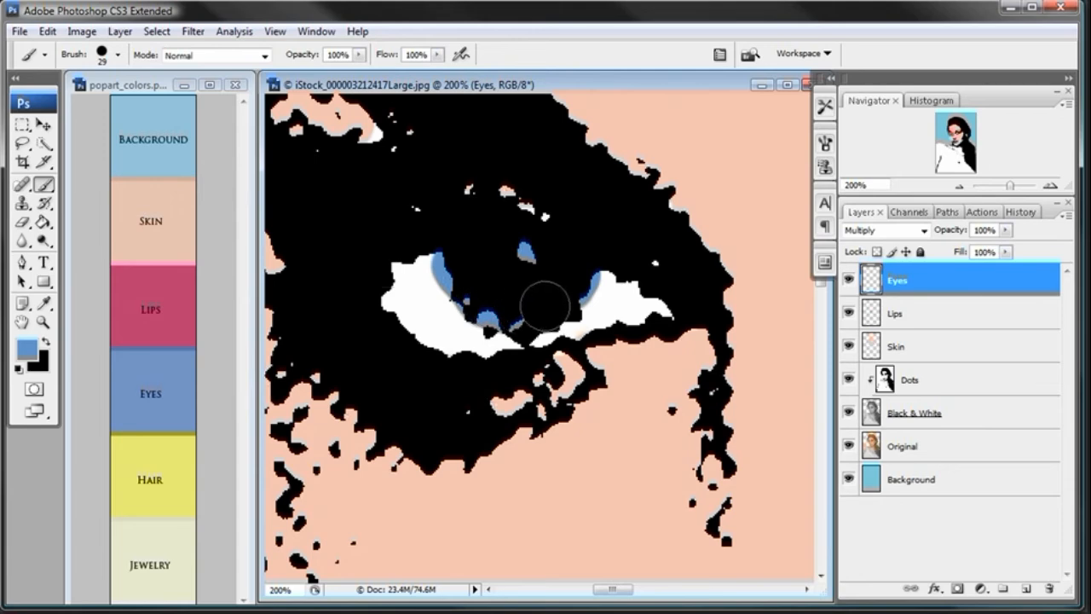
# - Add a new layer named Hair above the Eyes layer
pyautogui.click(959, 186)
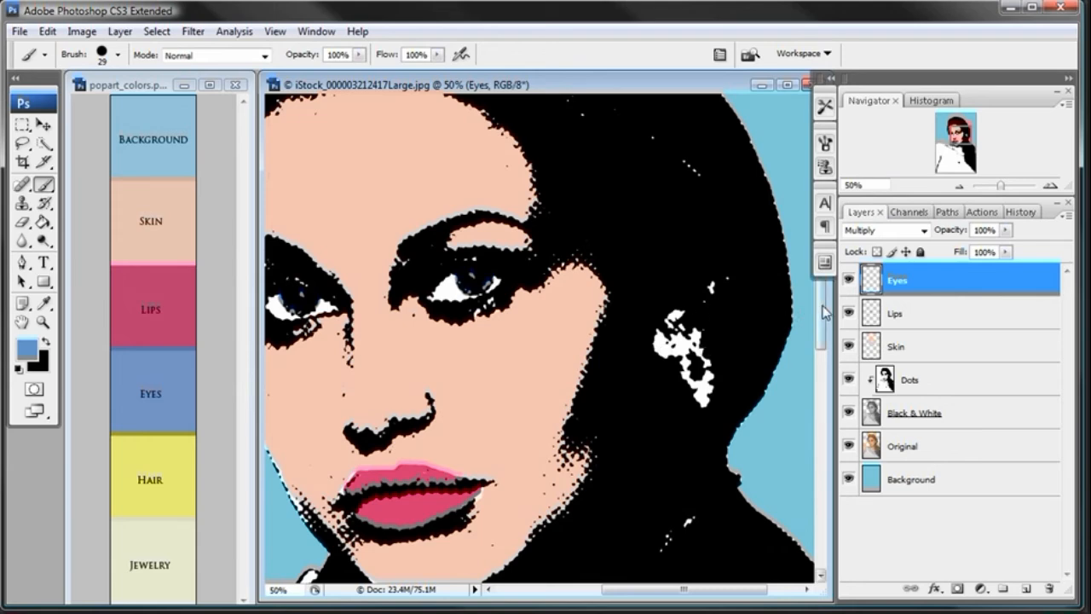
pyautogui.scroll(5, 473, 283)
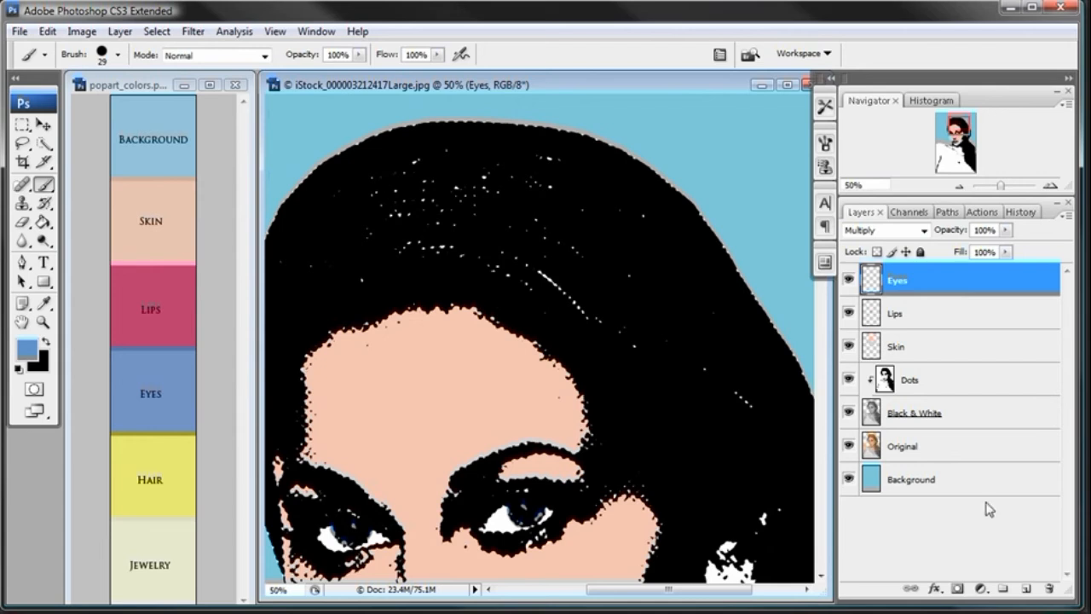
pyautogui.click(1027, 589)
pyautogui.doubleClick(904, 283)
pyautogui.write('Hai')
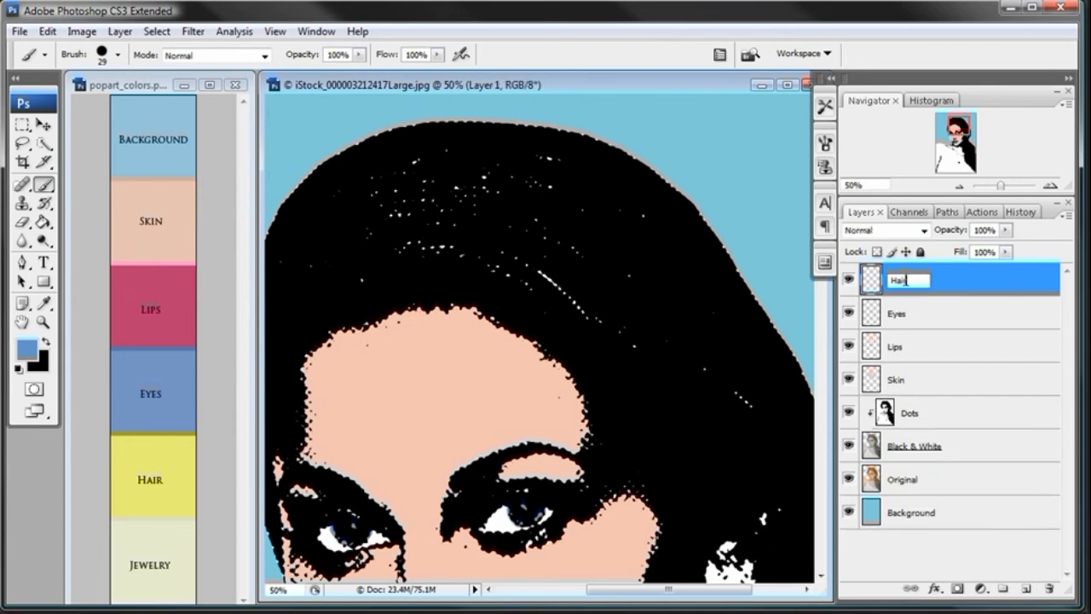
pyautogui.write('r')
pyautogui.press('Return')
# - Sample the yellow Hair palette color for the brush and set the brush diameter to 71 px
pyautogui.click(43, 303)
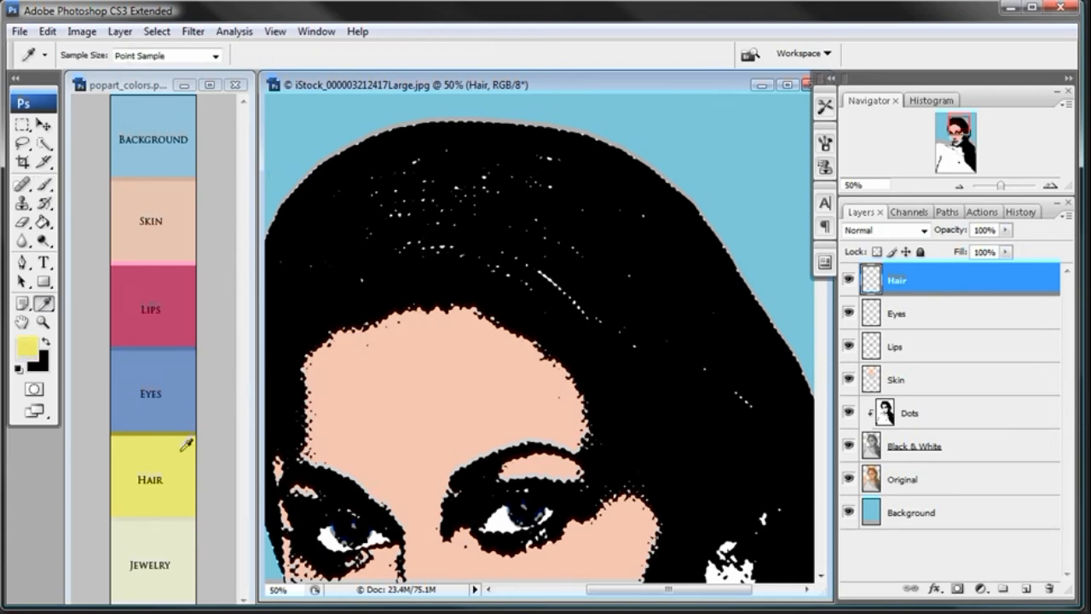
pyautogui.press('b')
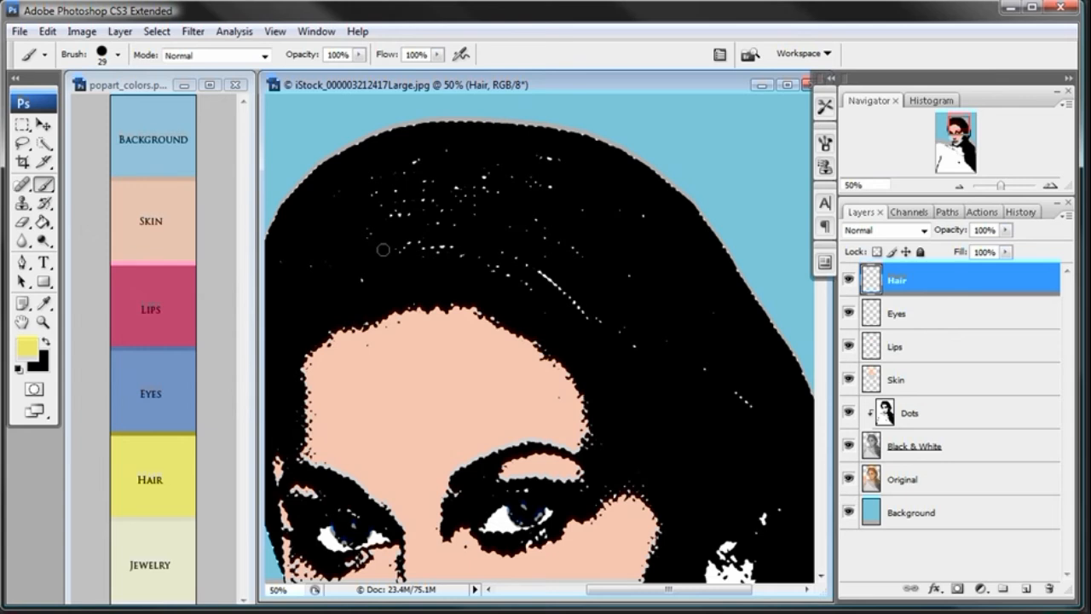
pyautogui.rightClick(450, 218)
pyautogui.moveTo(555, 247); pyautogui.dragTo(560, 247)
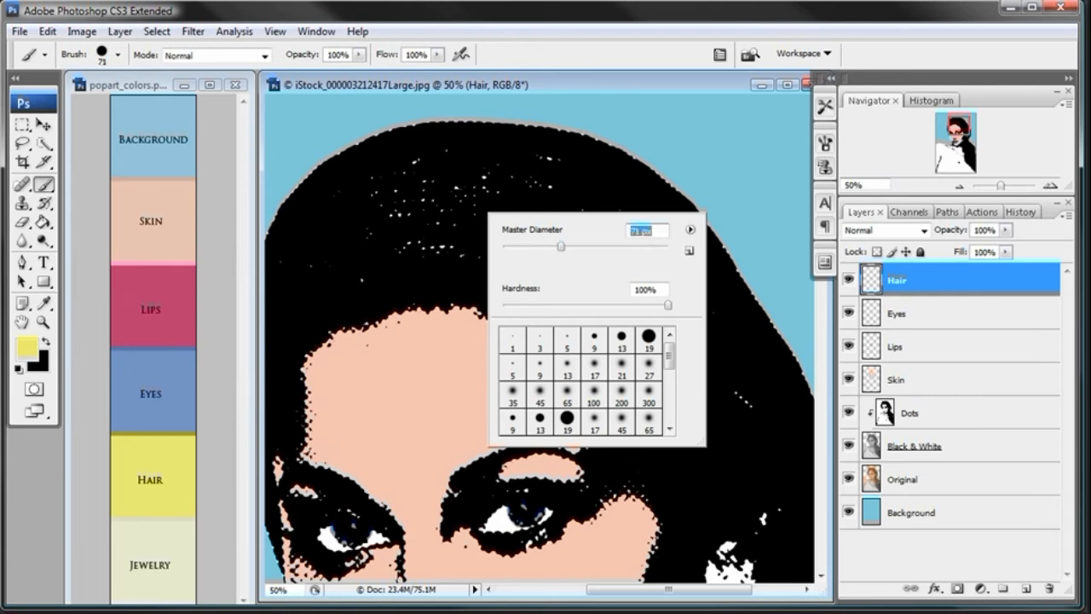
pyautogui.press('Return')
# - Set the Hair layer's blend mode to Multiply
pyautogui.moveTo(552, 157); pyautogui.dragTo(427, 164)
pyautogui.hotkey('ctrl', 'z')
pyautogui.click(921, 230)
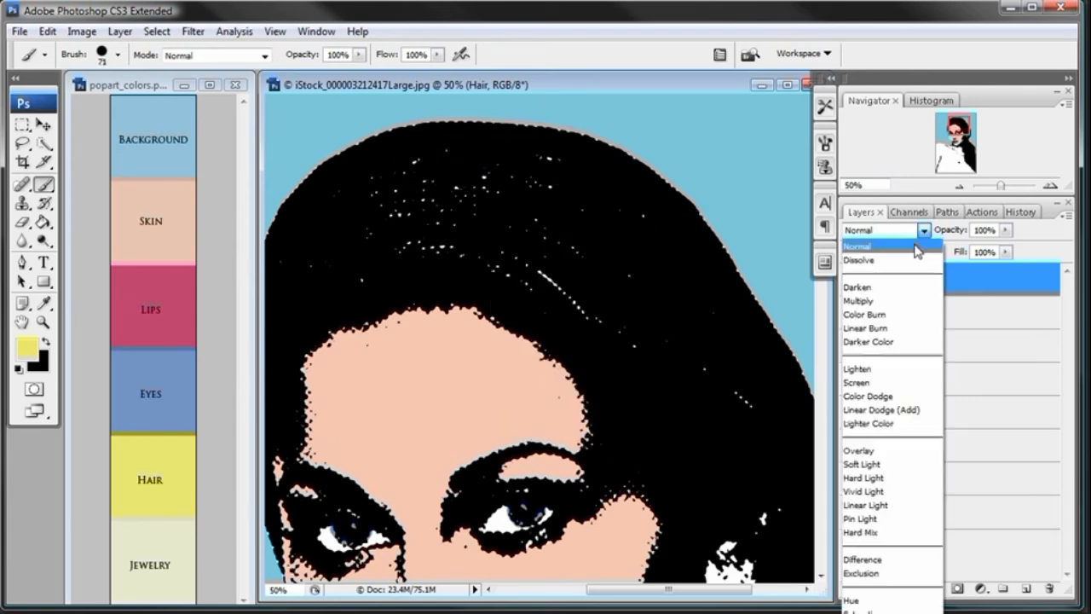
pyautogui.click(878, 300)
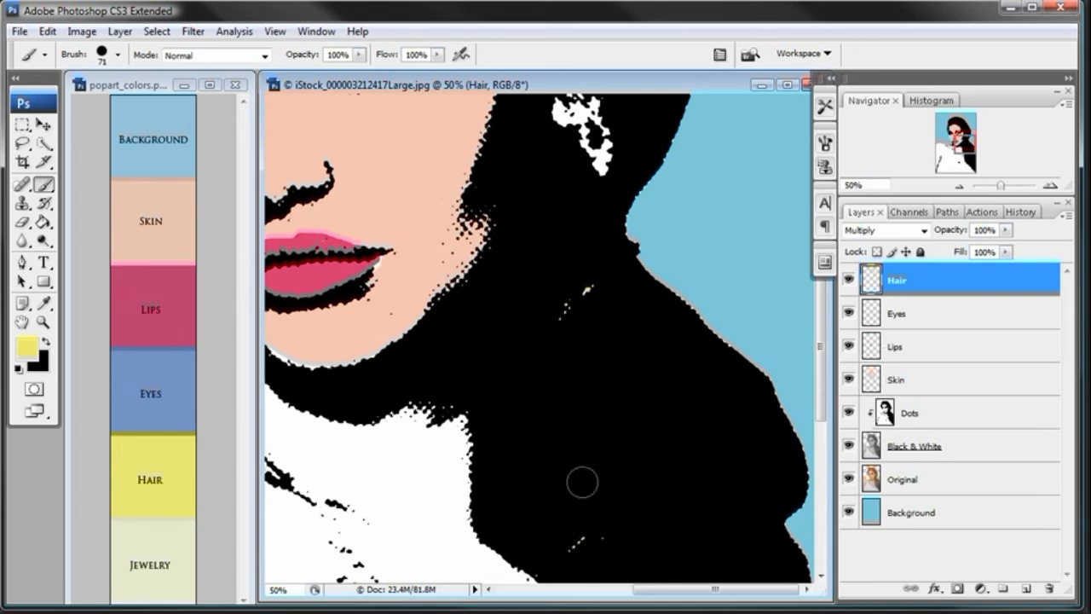
# - Paint the yellow color over the light specks in the hair, from the crown and hairline down to the lengths over the shoulder
pyautogui.moveTo(552, 299); pyautogui.dragTo(605, 520)
pyautogui.moveTo(641, 153); pyautogui.dragTo(666, 350)
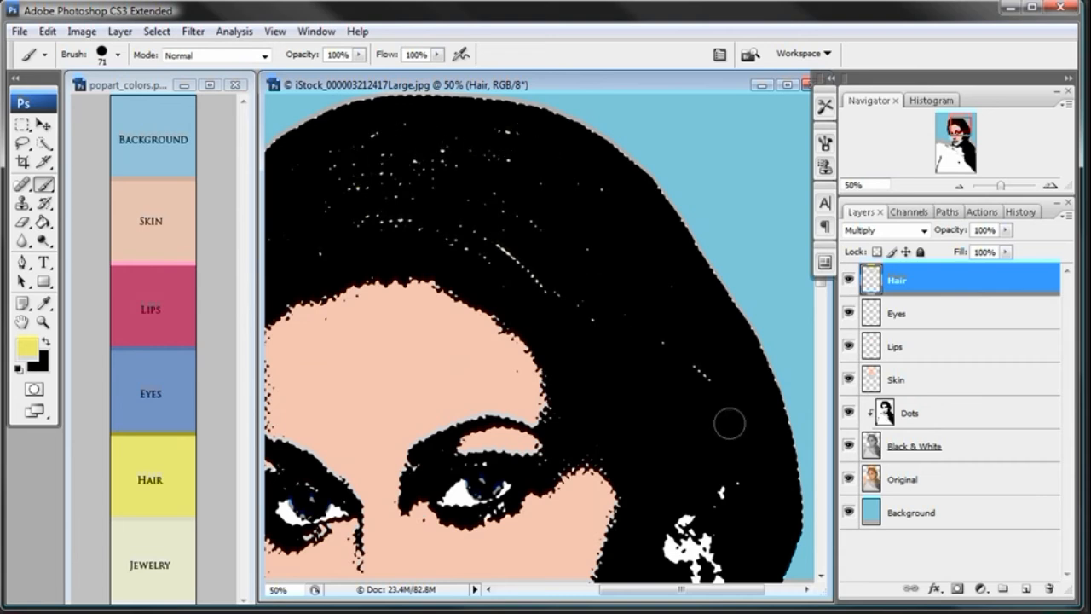
pyautogui.moveTo(432, 259); pyautogui.dragTo(623, 254)
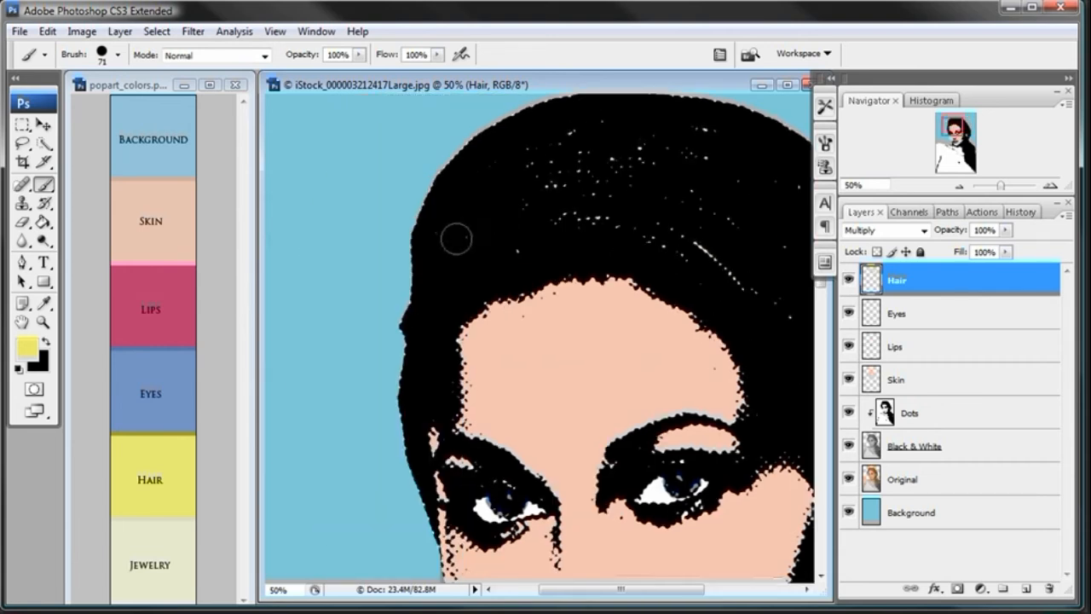
pyautogui.moveTo(695, 213); pyautogui.dragTo(439, 271)
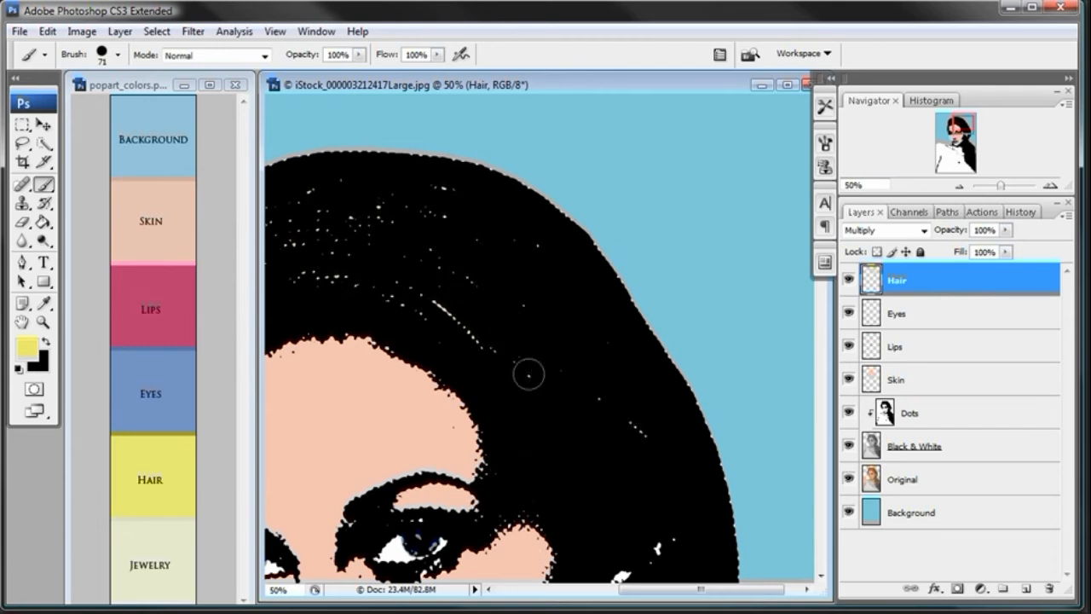
pyautogui.hscroll(-3, 409, 303)
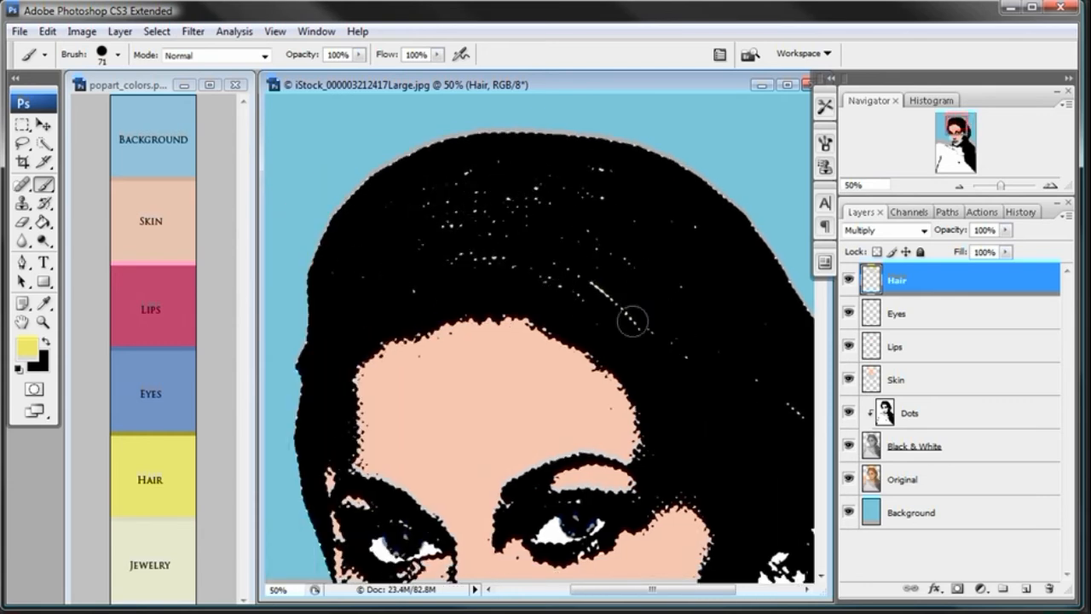
pyautogui.moveTo(620, 362)
pyautogui.mouseDown()
pyautogui.moveTo(531, 314)
pyautogui.moveTo(493, 307)
pyautogui.moveTo(408, 322)
pyautogui.moveTo(370, 341)
pyautogui.moveTo(348, 372)
pyautogui.moveTo(332, 464)
pyautogui.mouseUp()
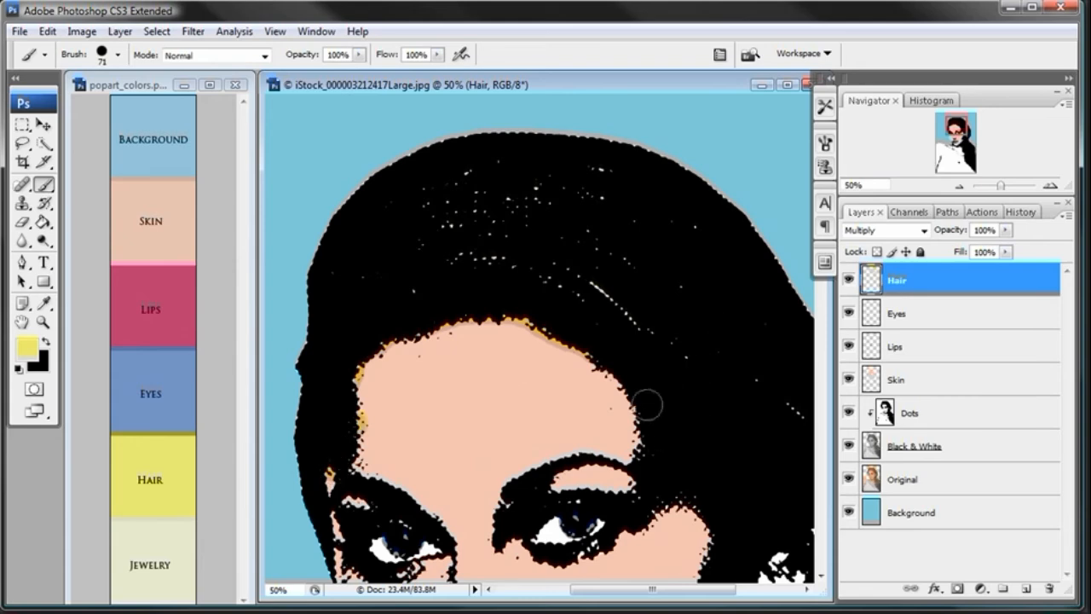
pyautogui.moveTo(657, 350); pyautogui.dragTo(518, 96)
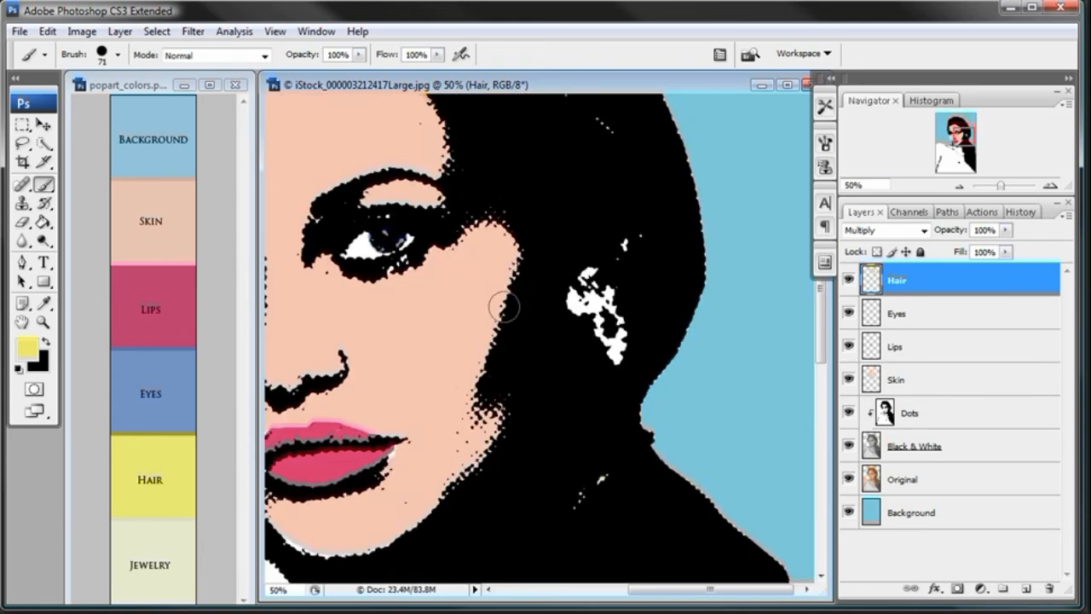
pyautogui.moveTo(570, 485); pyautogui.dragTo(585, 355)
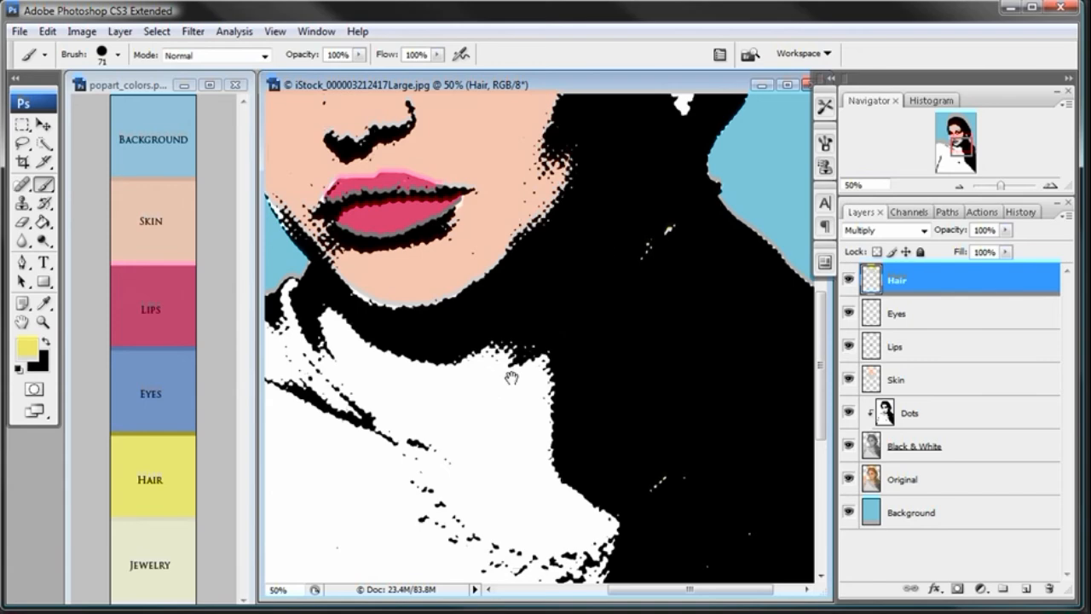
# - Make the Skin layer active and sample the Skin palette color for the brush
pyautogui.moveTo(511, 378); pyautogui.dragTo(570, 305)
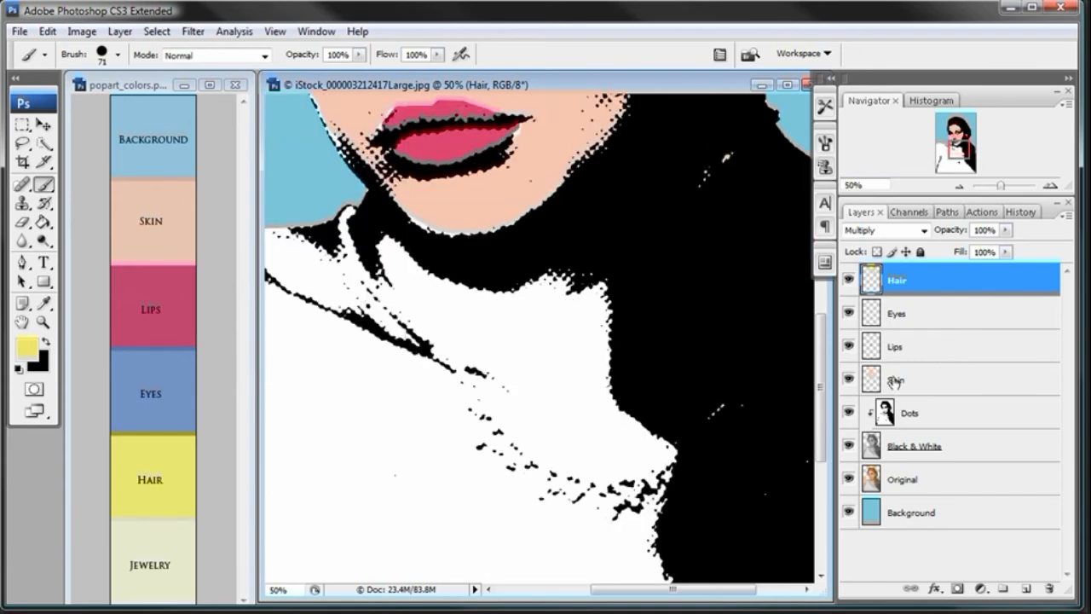
pyautogui.moveTo(463, 258); pyautogui.dragTo(484, 321)
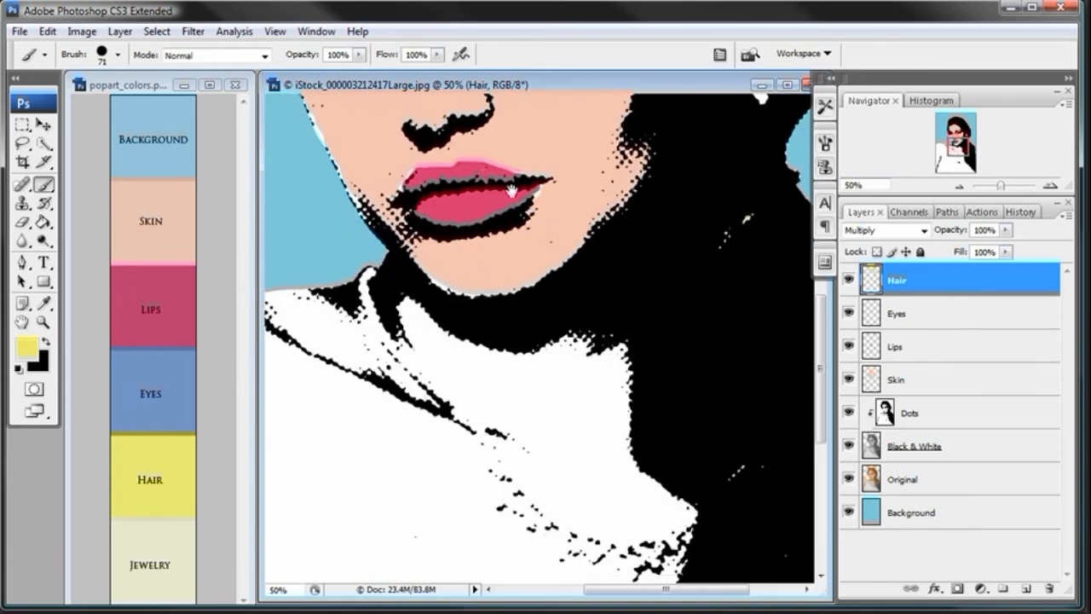
pyautogui.click(936, 384)
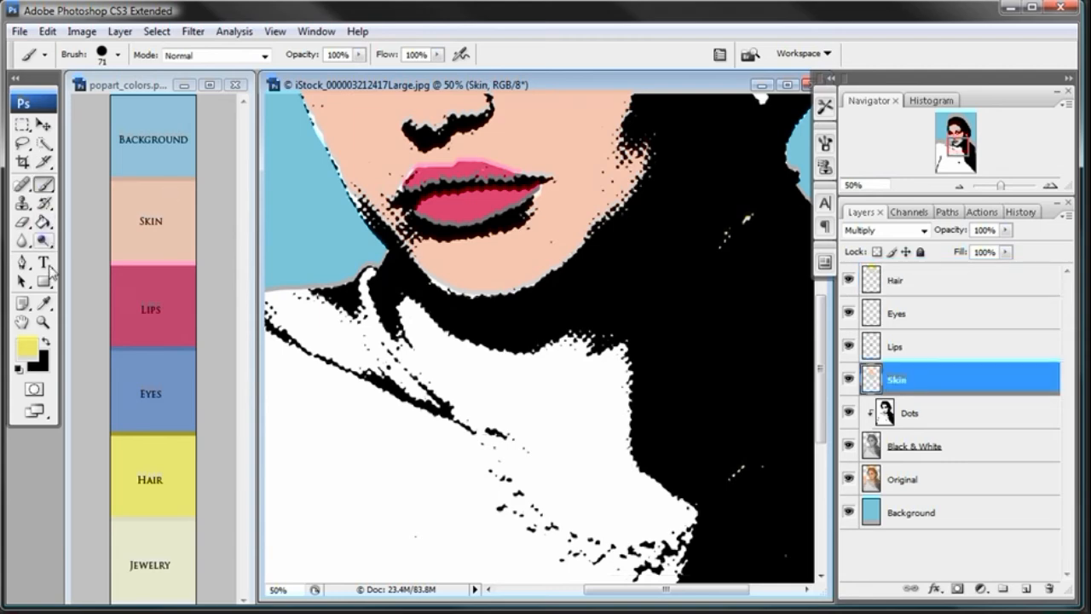
pyautogui.click(42, 303)
pyautogui.click(114, 235)
pyautogui.click(44, 184)
# - Paint the skin color over the neck and upper chest on the Skin layer, using a 145 px brush with the Dots layer hidden
pyautogui.moveTo(589, 384)
pyautogui.mouseDown()
pyautogui.moveTo(489, 373)
pyautogui.moveTo(622, 397)
pyautogui.moveTo(520, 406)
pyautogui.mouseUp()
pyautogui.click(848, 445)
pyautogui.moveTo(602, 424); pyautogui.dragTo(440, 369)
pyautogui.moveTo(687, 460); pyautogui.dragTo(794, 367)
pyautogui.click(848, 445)
pyautogui.moveTo(516, 237)
pyautogui.mouseDown()
pyautogui.moveTo(499, 204)
pyautogui.moveTo(506, 185)
pyautogui.moveTo(656, 240)
pyautogui.moveTo(724, 173)
pyautogui.moveTo(730, 230)
pyautogui.moveTo(563, 261)
pyautogui.moveTo(468, 223)
pyautogui.moveTo(387, 224)
pyautogui.moveTo(402, 279)
pyautogui.moveTo(545, 318)
pyautogui.moveTo(477, 367)
pyautogui.mouseUp()
pyautogui.rightClick(733, 100)
pyautogui.press('Return')
pyautogui.moveTo(381, 275)
pyautogui.mouseDown()
pyautogui.moveTo(467, 420)
pyautogui.moveTo(522, 484)
pyautogui.moveTo(566, 509)
pyautogui.moveTo(590, 420)
pyautogui.moveTo(561, 373)
pyautogui.moveTo(728, 424)
pyautogui.moveTo(589, 477)
pyautogui.moveTo(501, 462)
pyautogui.moveTo(416, 355)
pyautogui.moveTo(382, 240)
pyautogui.moveTo(421, 321)
pyautogui.moveTo(444, 410)
pyautogui.moveTo(582, 541)
pyautogui.moveTo(532, 507)
pyautogui.mouseUp()
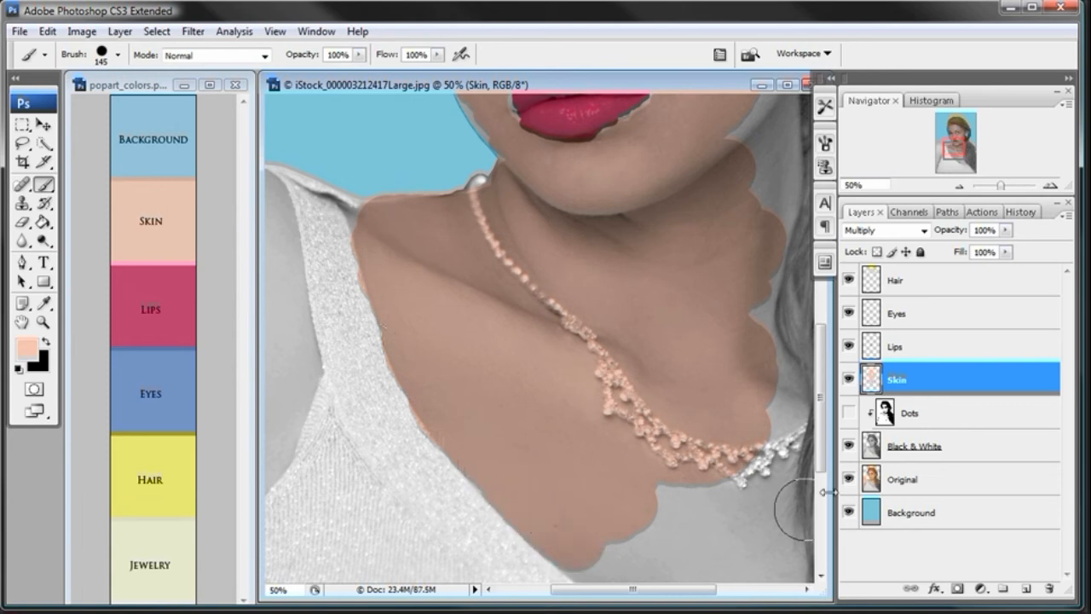
# - Paint the remaining chest skin between the neckline and the hair on the Skin layer, and show the Dots layer again
pyautogui.click(851, 435)
pyautogui.click(851, 435)
pyautogui.click(849, 414)
pyautogui.click(849, 413)
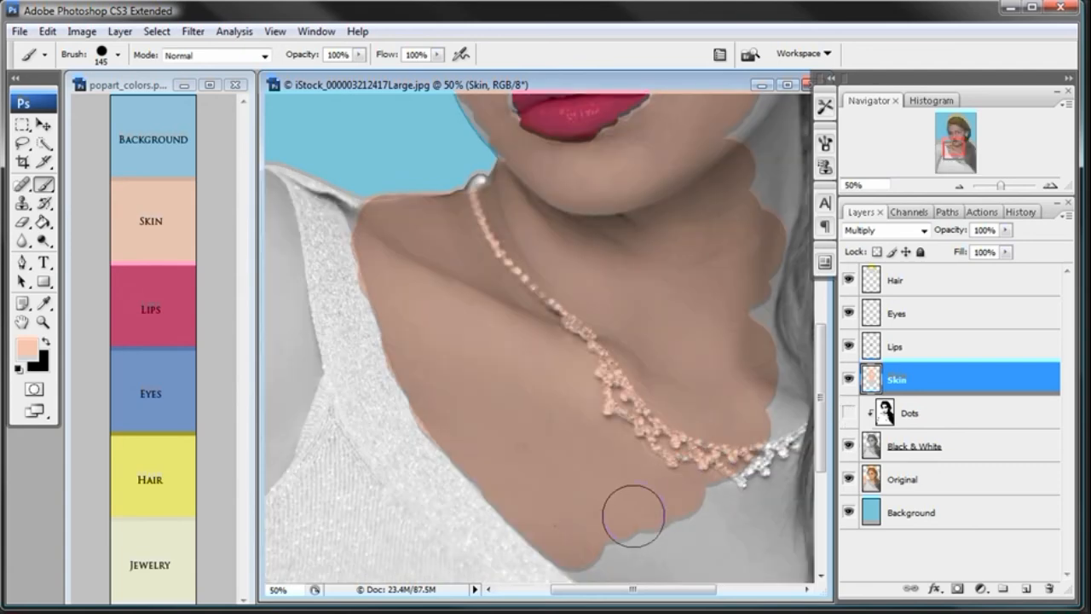
pyautogui.moveTo(588, 553)
pyautogui.mouseDown()
pyautogui.moveTo(596, 461)
pyautogui.moveTo(532, 339)
pyautogui.moveTo(524, 385)
pyautogui.moveTo(501, 395)
pyautogui.moveTo(519, 411)
pyautogui.moveTo(531, 417)
pyautogui.moveTo(504, 394)
pyautogui.moveTo(669, 510)
pyautogui.moveTo(772, 511)
pyautogui.moveTo(698, 477)
pyautogui.moveTo(554, 380)
pyautogui.moveTo(638, 402)
pyautogui.moveTo(628, 370)
pyautogui.moveTo(642, 372)
pyautogui.moveTo(694, 438)
pyautogui.moveTo(662, 324)
pyautogui.moveTo(677, 233)
pyautogui.moveTo(685, 431)
pyautogui.moveTo(686, 403)
pyautogui.mouseUp()
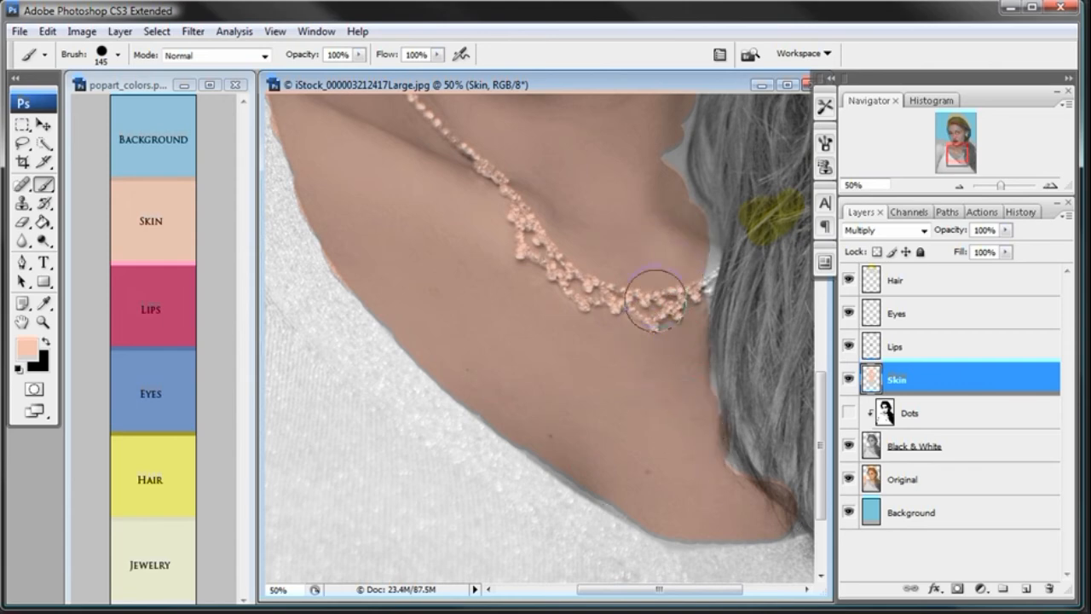
pyautogui.scroll(4, 639, 214)
pyautogui.moveTo(636, 366)
pyautogui.mouseDown()
pyautogui.moveTo(653, 329)
pyautogui.moveTo(665, 385)
pyautogui.moveTo(658, 341)
pyautogui.moveTo(680, 398)
pyautogui.moveTo(640, 366)
pyautogui.moveTo(675, 236)
pyautogui.mouseUp()
pyautogui.scroll(4, 674, 236)
pyautogui.click(848, 412)
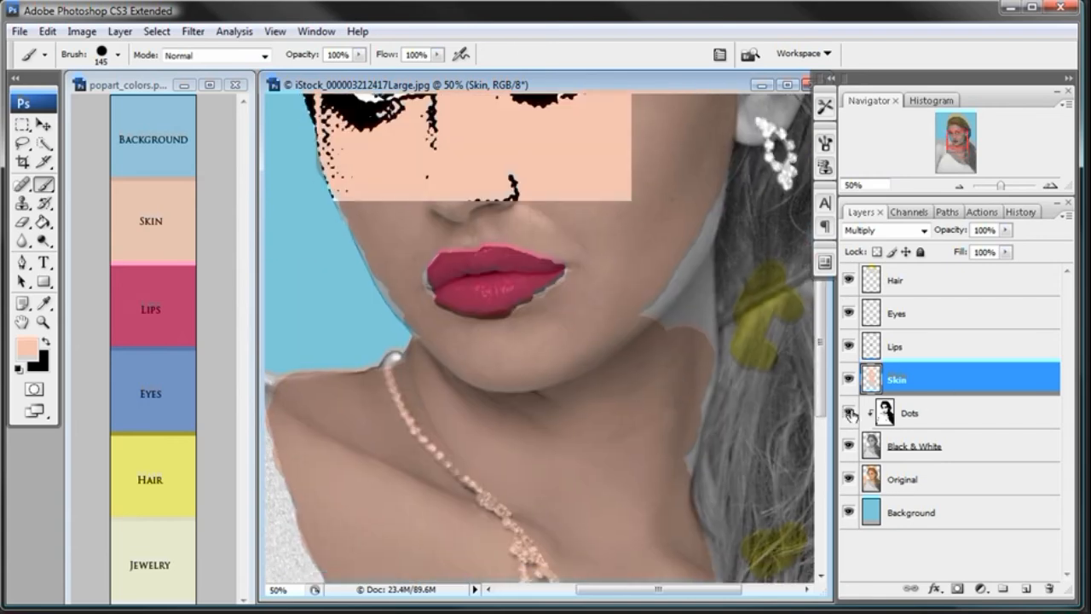
# - Paint the skin color over the bare shoulder and arm beside the top's strap, hiding the Black & White layer only while painting
pyautogui.click(959, 185)
pyautogui.moveTo(416, 402); pyautogui.dragTo(497, 310)
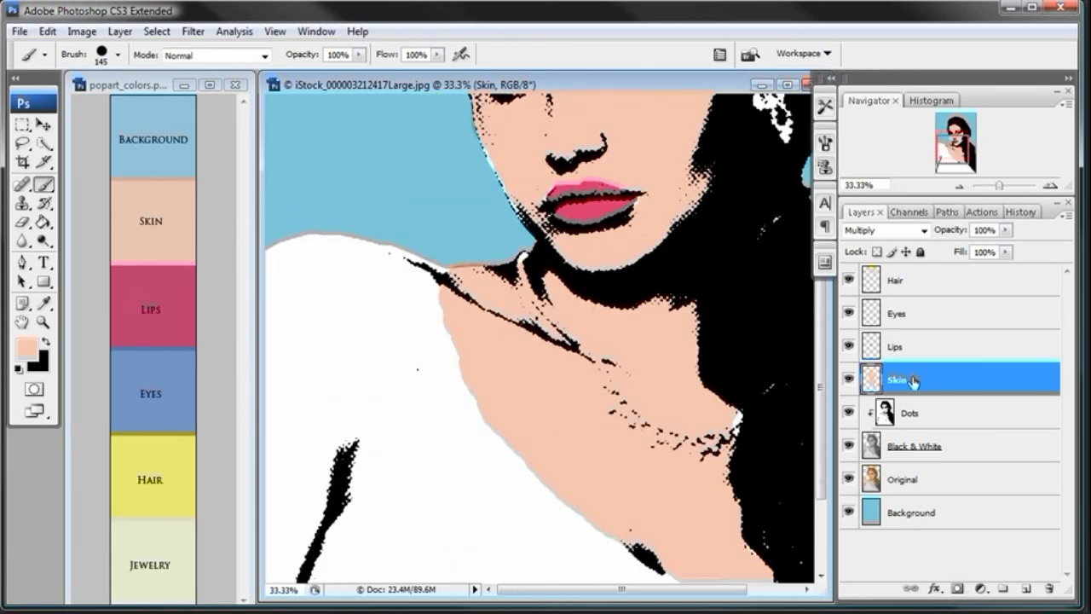
pyautogui.click(848, 442)
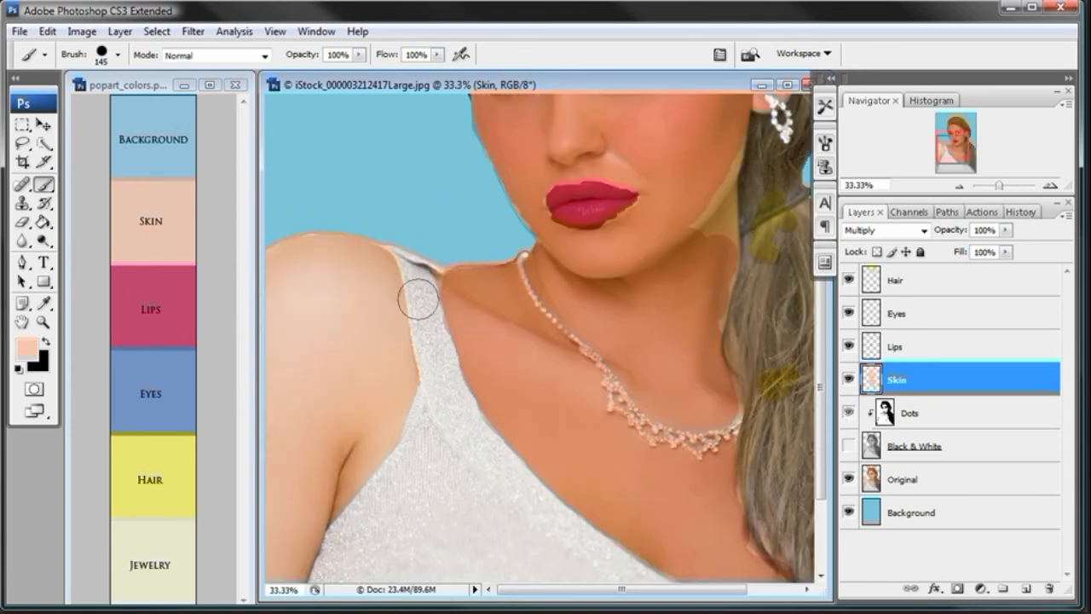
pyautogui.moveTo(373, 269)
pyautogui.mouseDown()
pyautogui.moveTo(392, 412)
pyautogui.moveTo(279, 561)
pyautogui.moveTo(275, 528)
pyautogui.moveTo(301, 456)
pyautogui.moveTo(364, 422)
pyautogui.moveTo(310, 416)
pyautogui.moveTo(302, 439)
pyautogui.moveTo(327, 431)
pyautogui.moveTo(342, 365)
pyautogui.moveTo(357, 361)
pyautogui.moveTo(366, 236)
pyautogui.moveTo(314, 223)
pyautogui.moveTo(279, 238)
pyautogui.moveTo(312, 245)
pyautogui.moveTo(280, 272)
pyautogui.moveTo(326, 254)
pyautogui.moveTo(296, 293)
pyautogui.moveTo(325, 360)
pyautogui.moveTo(344, 285)
pyautogui.moveTo(287, 299)
pyautogui.moveTo(287, 408)
pyautogui.moveTo(281, 390)
pyautogui.moveTo(364, 375)
pyautogui.moveTo(390, 339)
pyautogui.moveTo(398, 348)
pyautogui.moveTo(324, 432)
pyautogui.moveTo(268, 585)
pyautogui.moveTo(293, 491)
pyautogui.mouseUp()
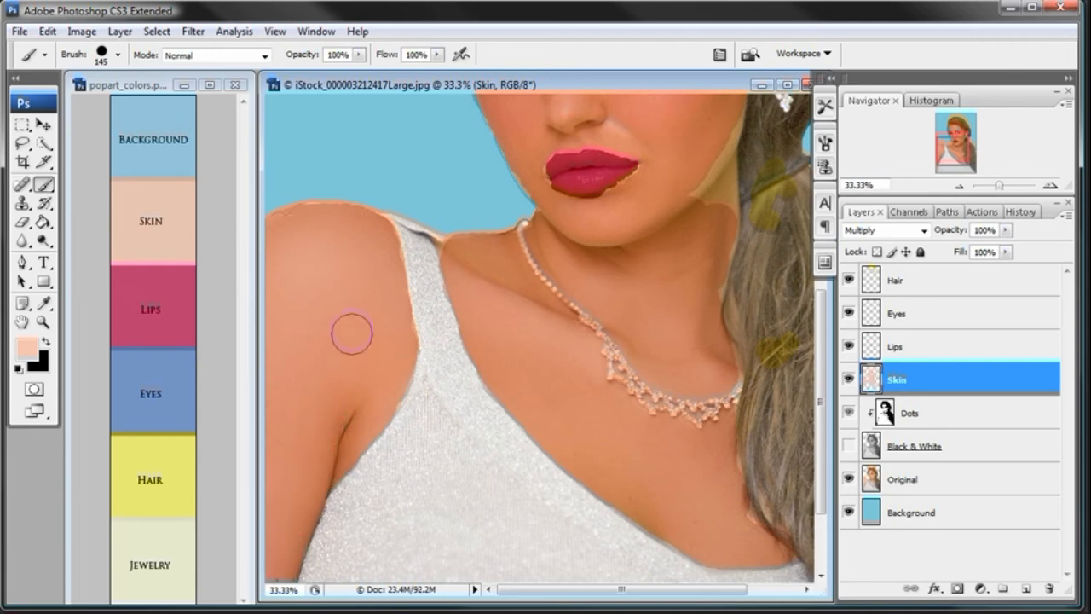
pyautogui.click(850, 440)
# - Add a new layer named Jewelry above the Hair layer
pyautogui.press('space')
pyautogui.moveTo(691, 105); pyautogui.dragTo(595, 356)
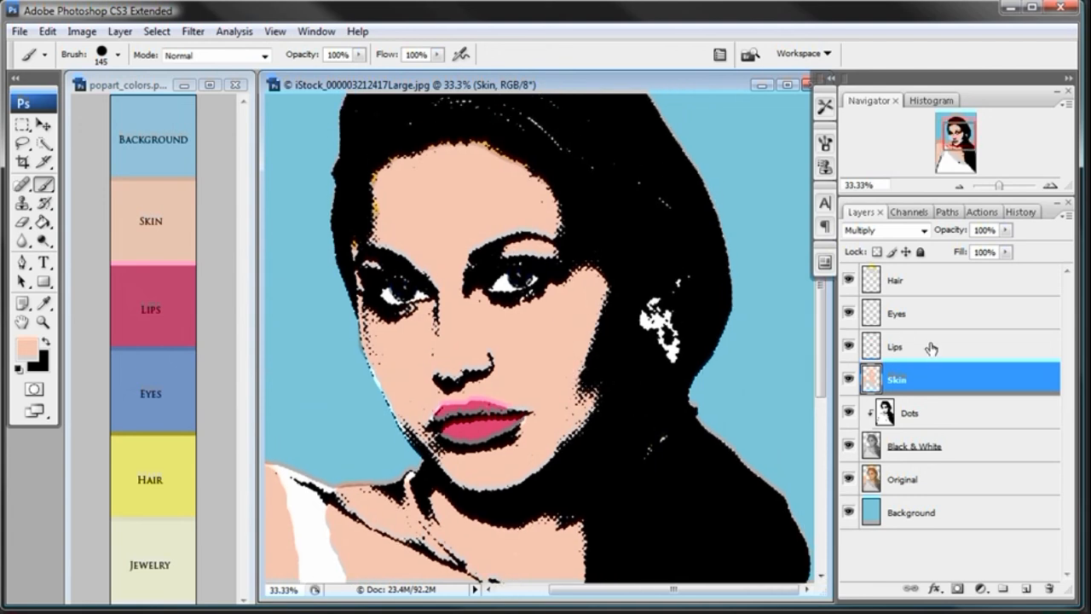
pyautogui.click(930, 290)
pyautogui.click(1026, 589)
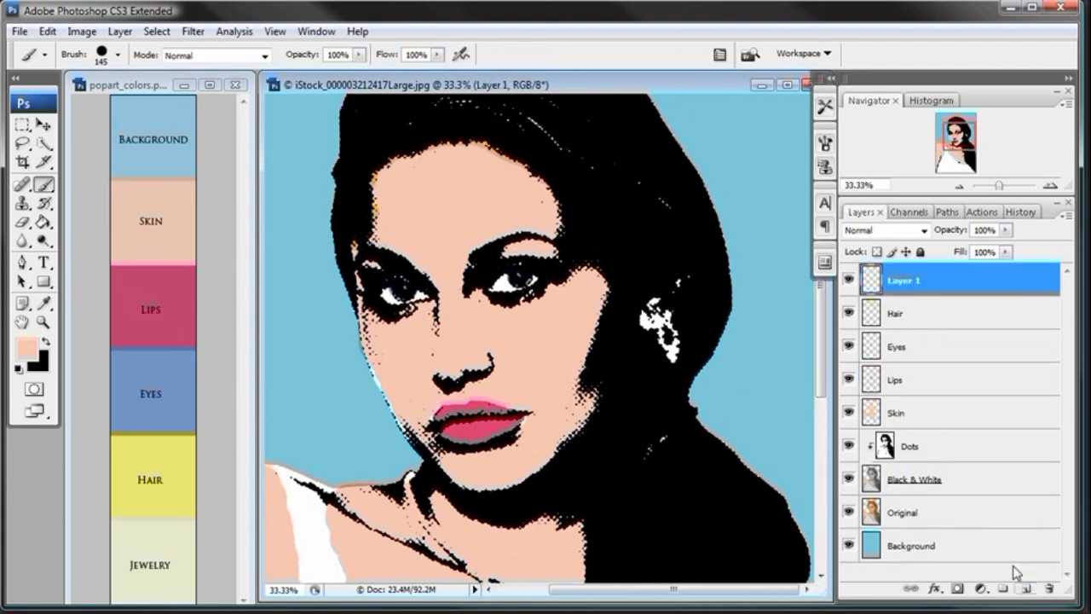
pyautogui.doubleClick(903, 281)
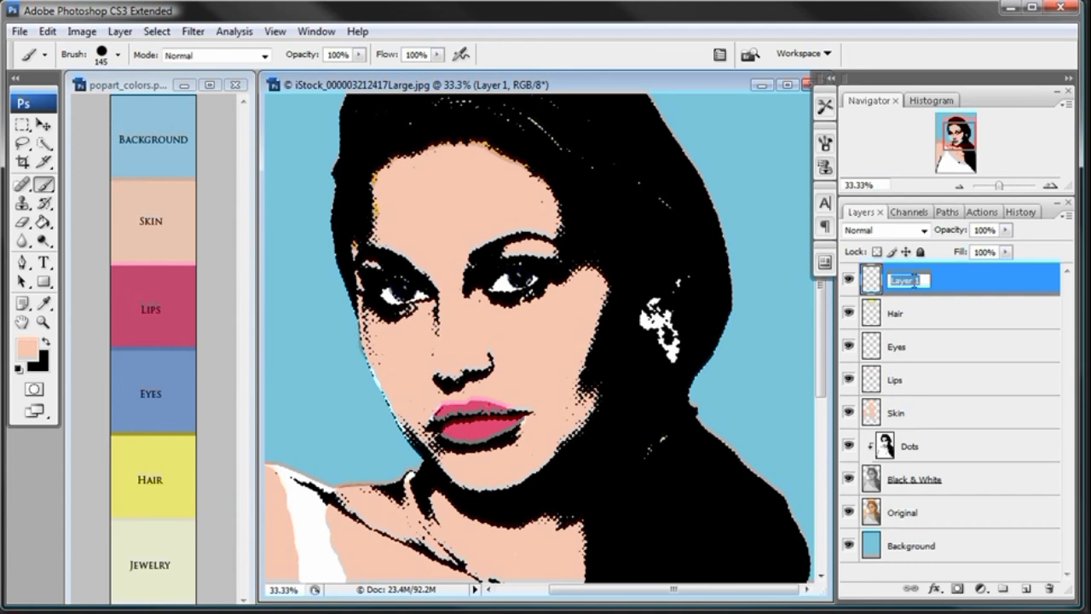
pyautogui.write('Jewelry')
pyautogui.press('Return')
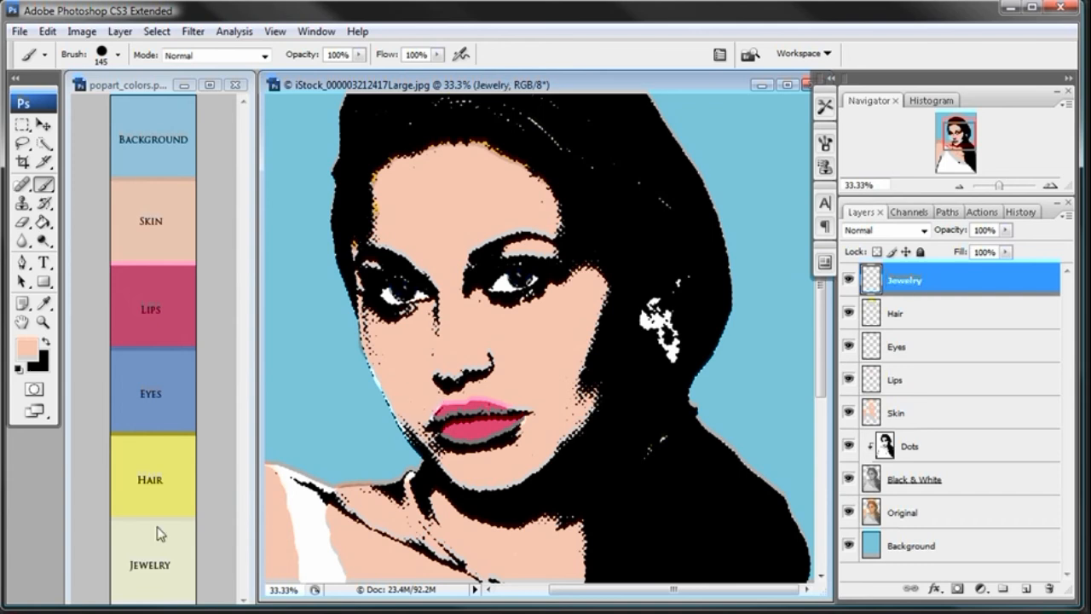
# - Sample the pale Jewelry palette color for the brush
pyautogui.click(43, 302)
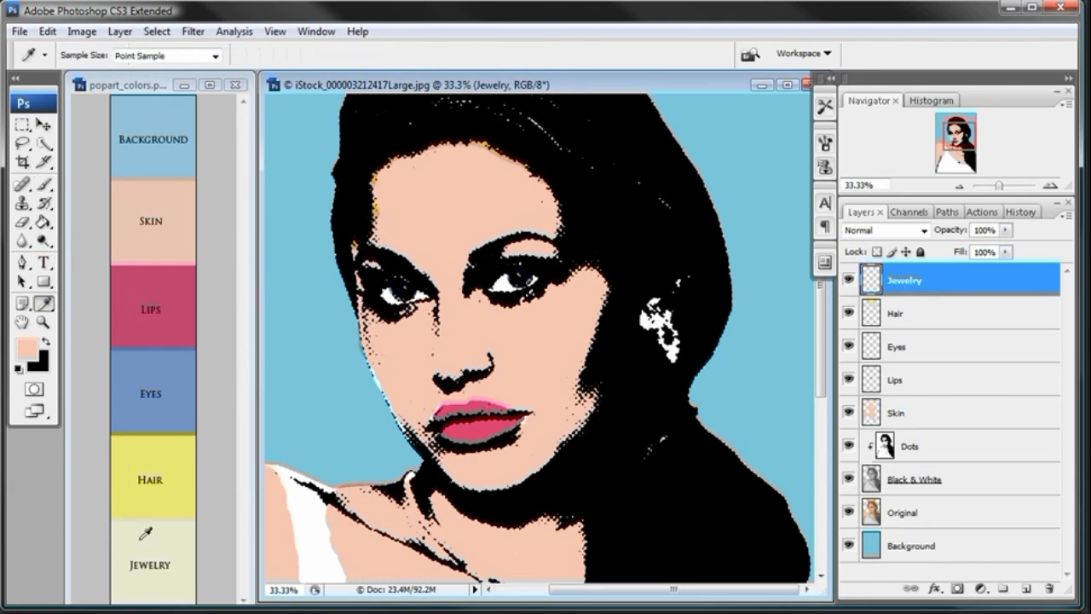
pyautogui.click(146, 534)
pyautogui.click(43, 184)
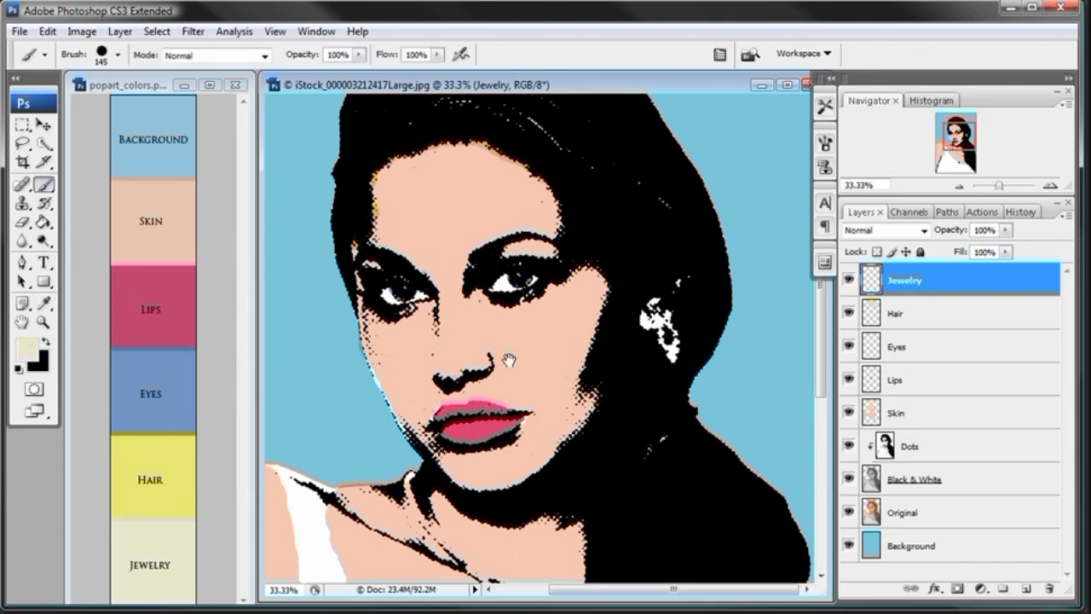
# - Hide the Black & White layer to expose the original earring and reduce the brush to 14 px
pyautogui.click(42, 323)
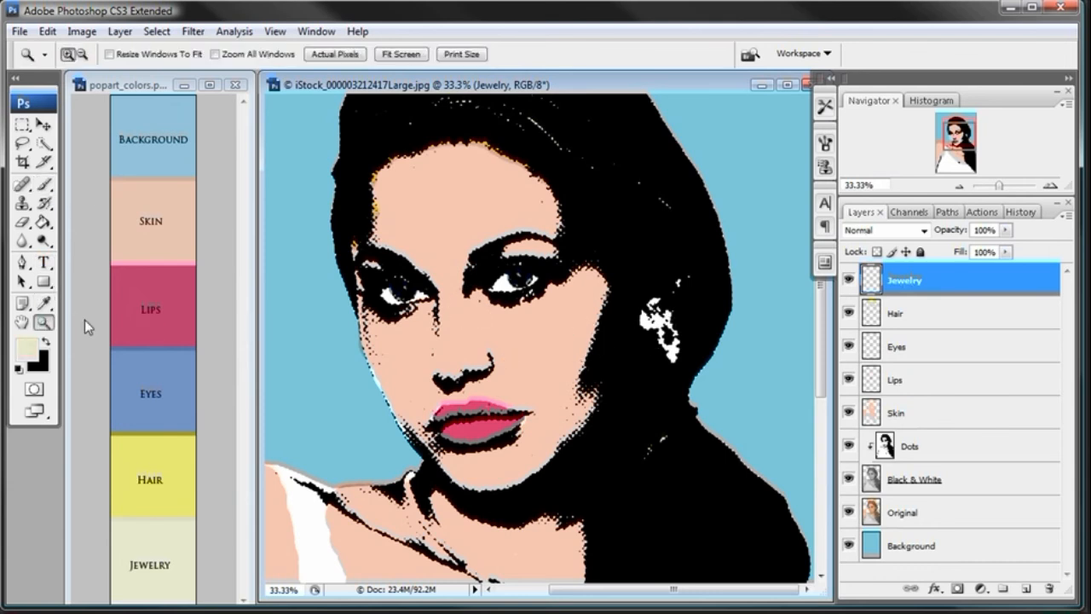
pyautogui.click(649, 335)
pyautogui.click(690, 333)
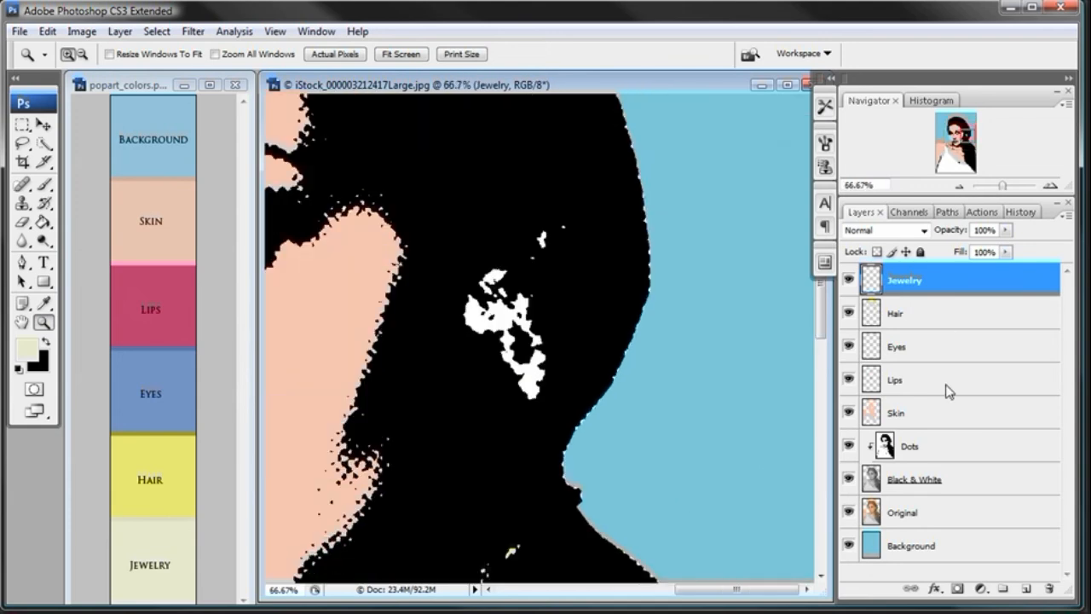
pyautogui.click(848, 478)
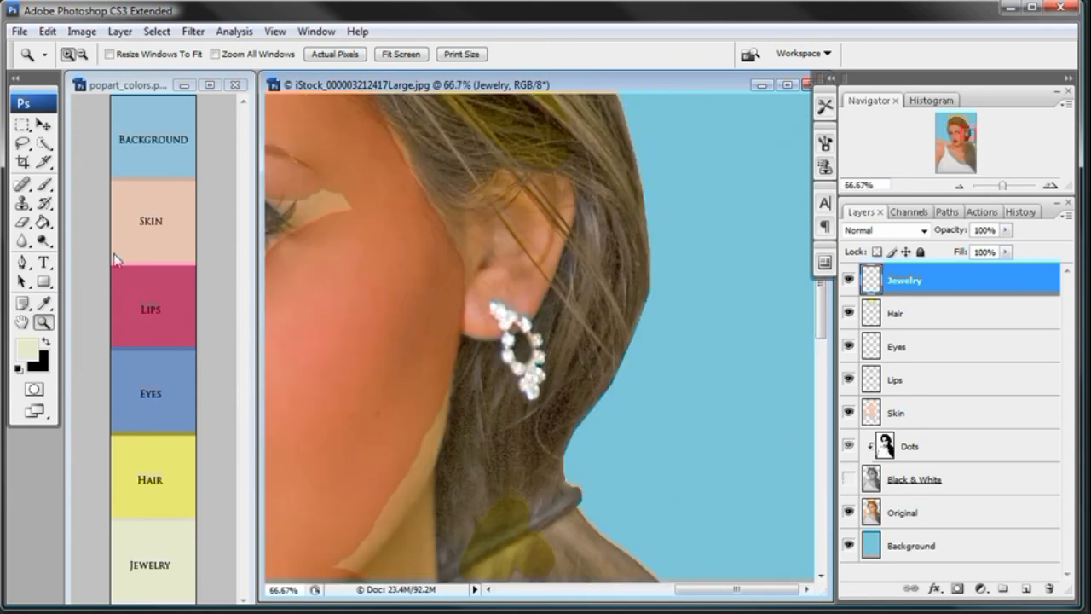
pyautogui.click(42, 184)
pyautogui.rightClick(612, 369)
pyautogui.click(644, 399)
pyautogui.click(602, 79)
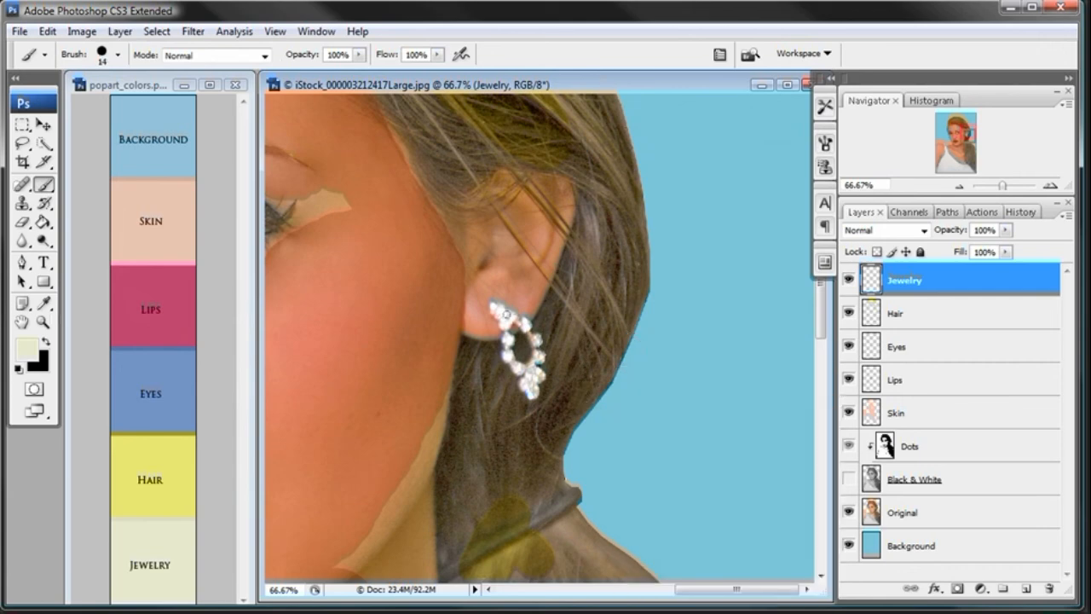
# - Set the Jewelry layer to Multiply, paint the pale color over the earring, and show the Black & White layer again
pyautogui.click(924, 230)
pyautogui.click(879, 303)
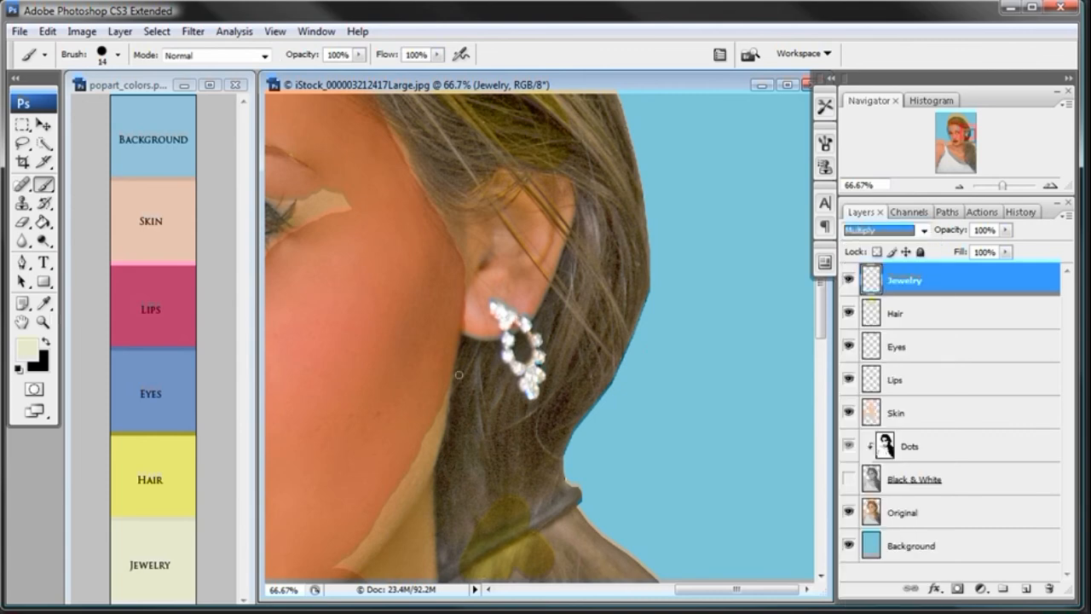
pyautogui.click(499, 309)
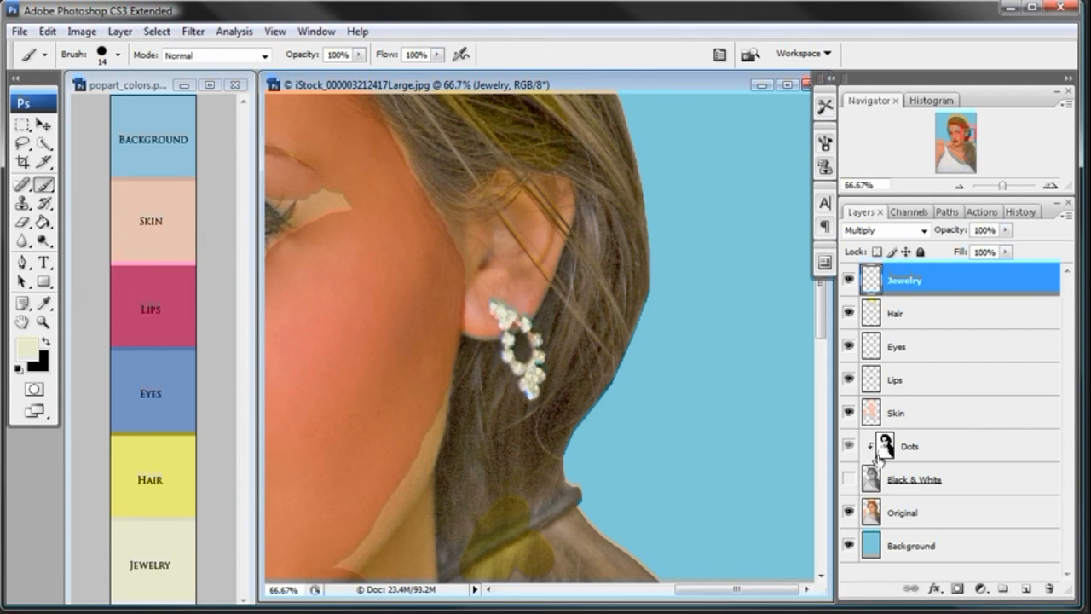
pyautogui.click(849, 479)
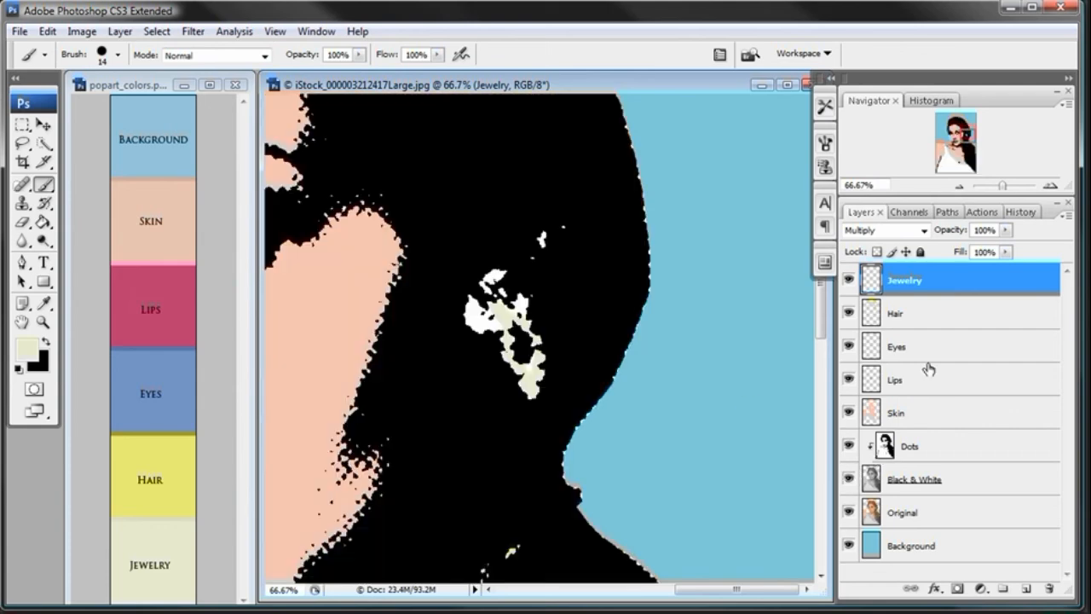
# - Sample the Skin palette color and brush it over the white ear area around the earring on the Skin layer
pyautogui.click(902, 416)
pyautogui.click(26, 348)
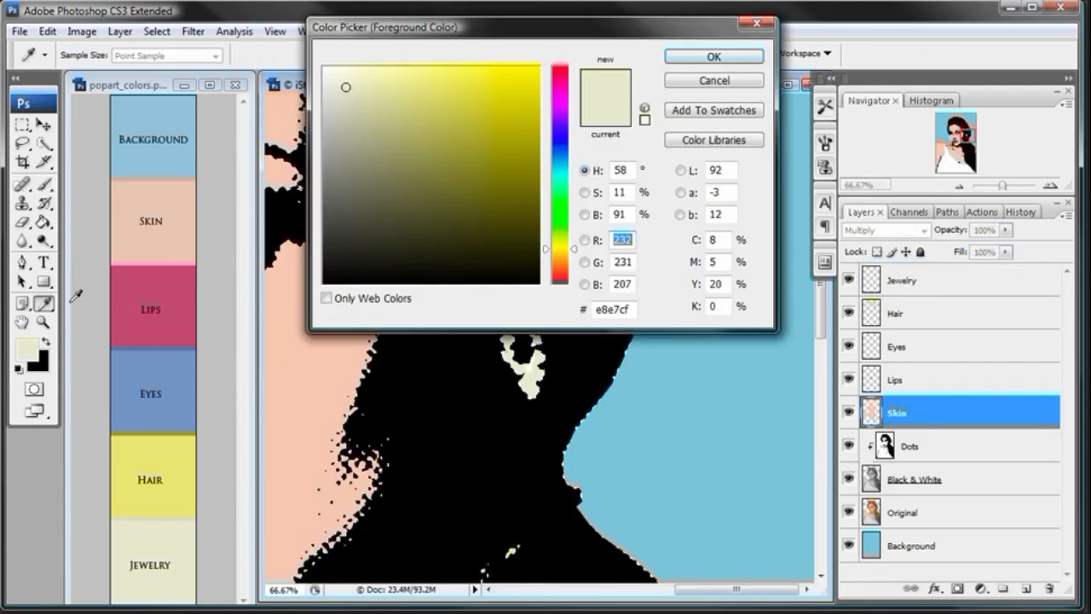
pyautogui.click(697, 85)
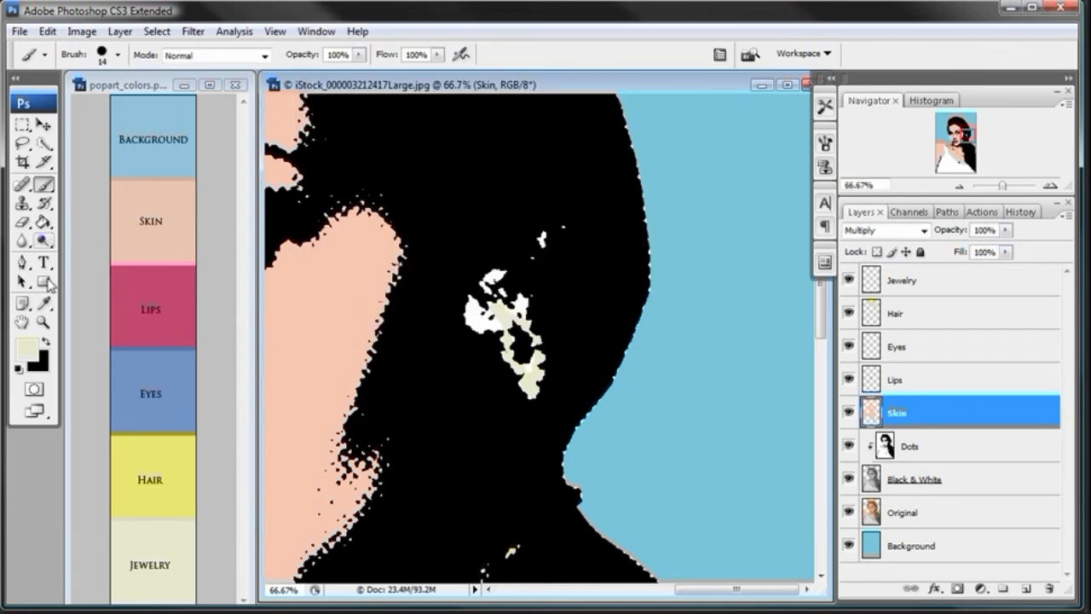
pyautogui.click(44, 303)
pyautogui.click(177, 197)
pyautogui.click(44, 184)
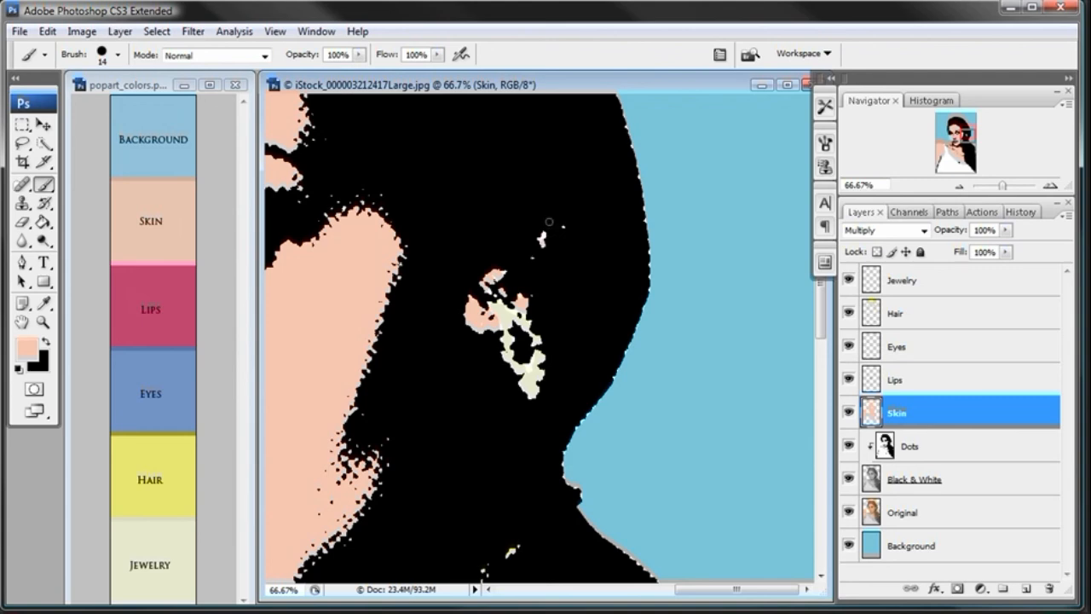
# - Draw a crop frame around the woman's head, neck and upper chest
pyautogui.hotkey('ctrl', '-')
pyautogui.hotkey('ctrl', '-')
pyautogui.hotkey('ctrl', '-')
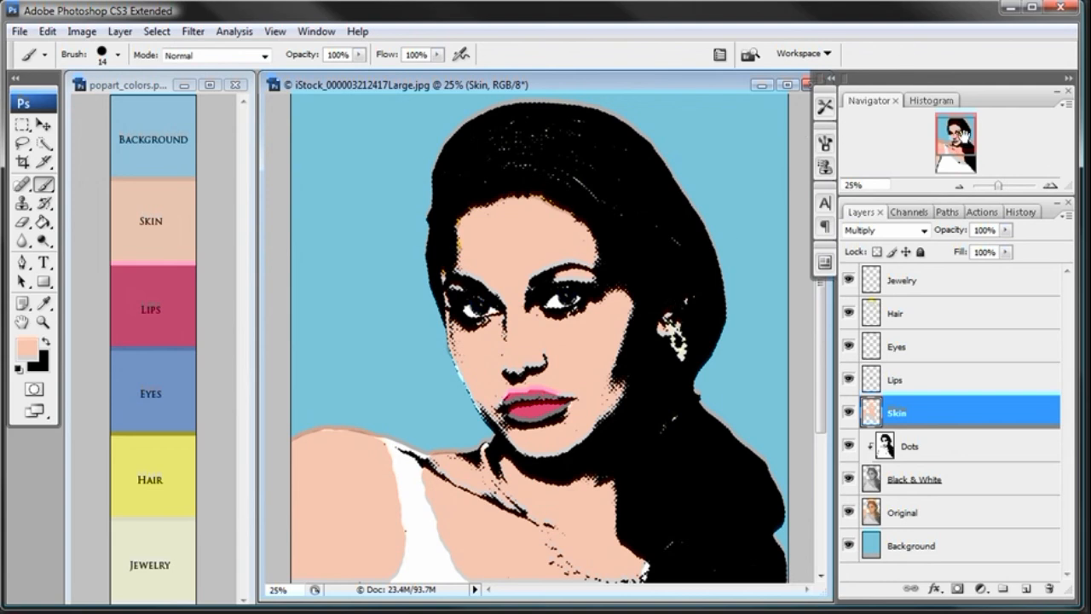
pyautogui.click(959, 185)
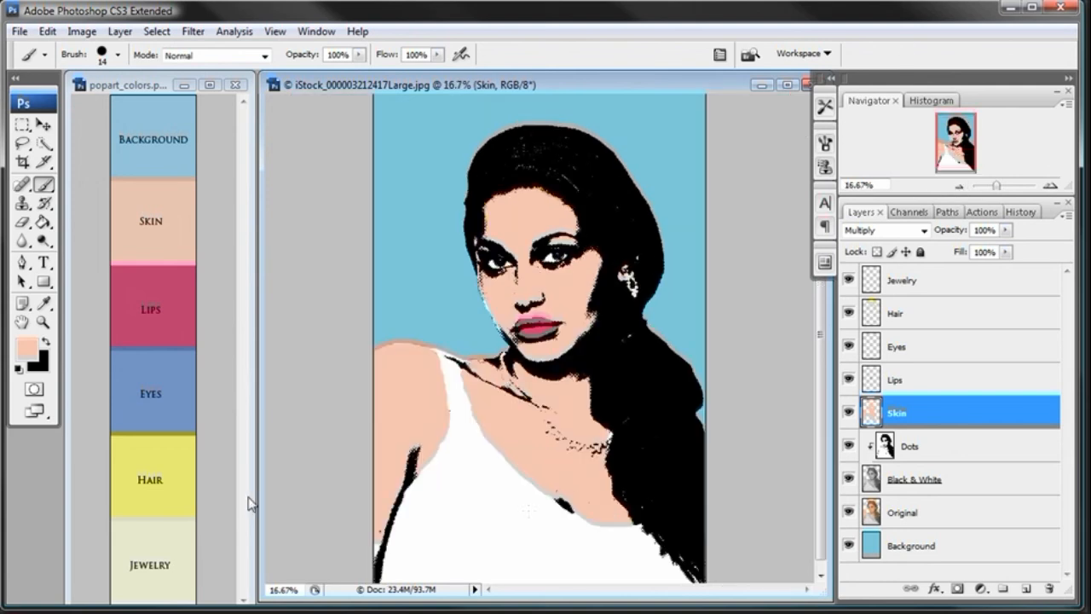
pyautogui.click(22, 162)
pyautogui.moveTo(448, 113); pyautogui.dragTo(699, 479)
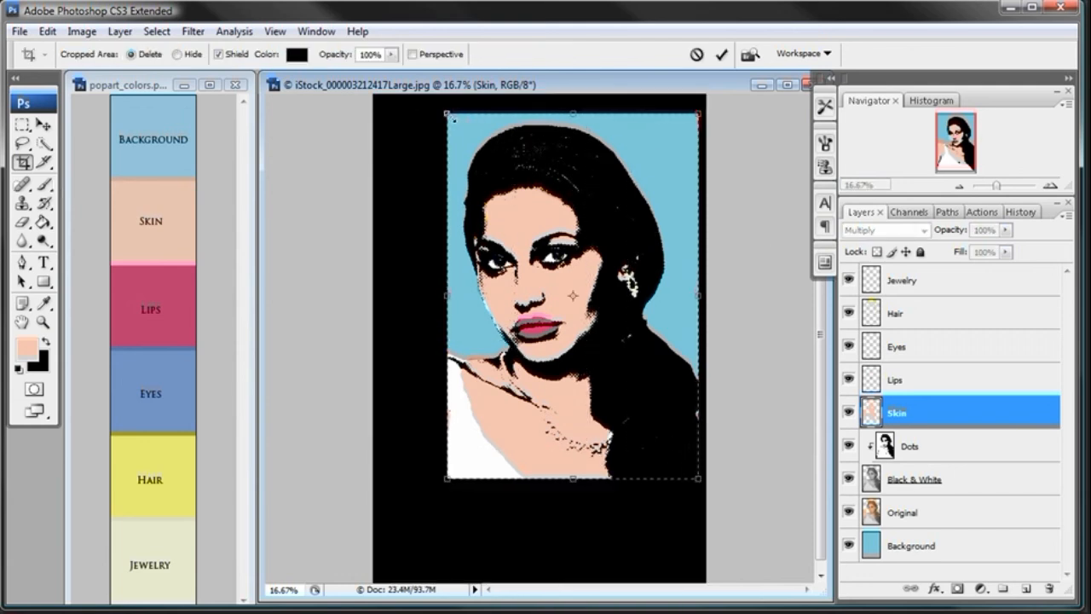
# - Tighten the crop frame from just inside the top of the hair to just below the necklace and apply the crop
pyautogui.moveTo(449, 114); pyautogui.dragTo(458, 131)
pyautogui.moveTo(701, 129); pyautogui.dragTo(661, 151)
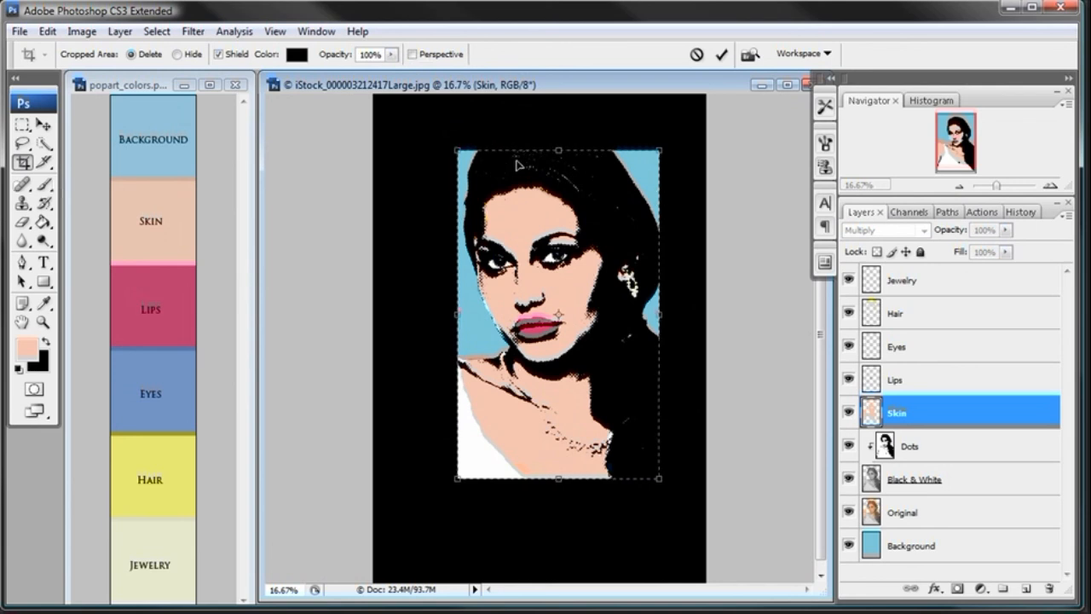
pyautogui.moveTo(459, 151); pyautogui.dragTo(453, 145)
pyautogui.moveTo(553, 147); pyautogui.dragTo(553, 150)
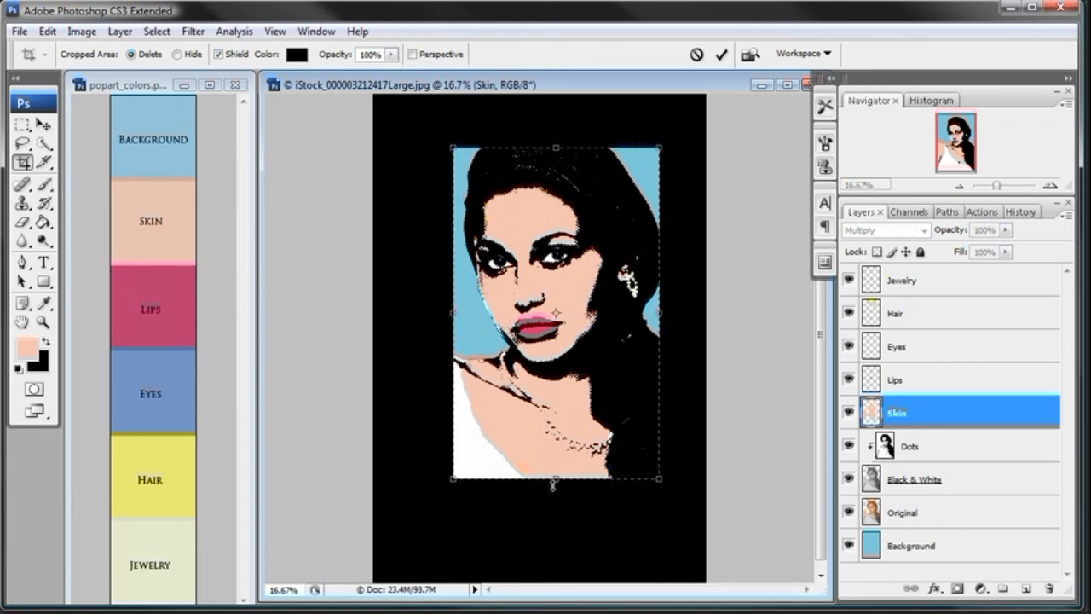
pyautogui.moveTo(556, 478); pyautogui.dragTo(556, 465)
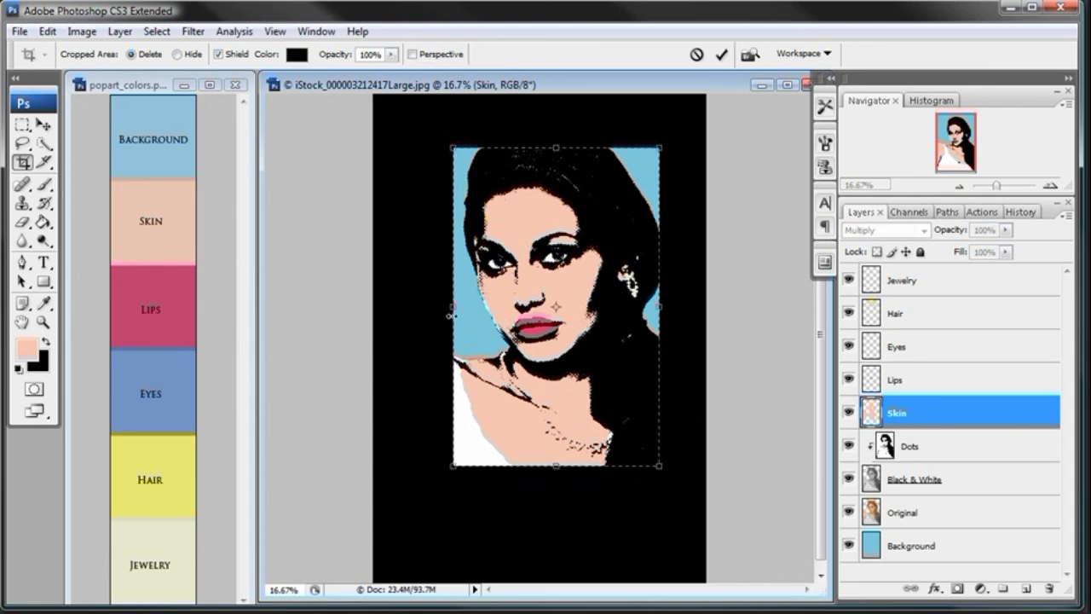
pyautogui.moveTo(453, 307); pyautogui.dragTo(458, 307)
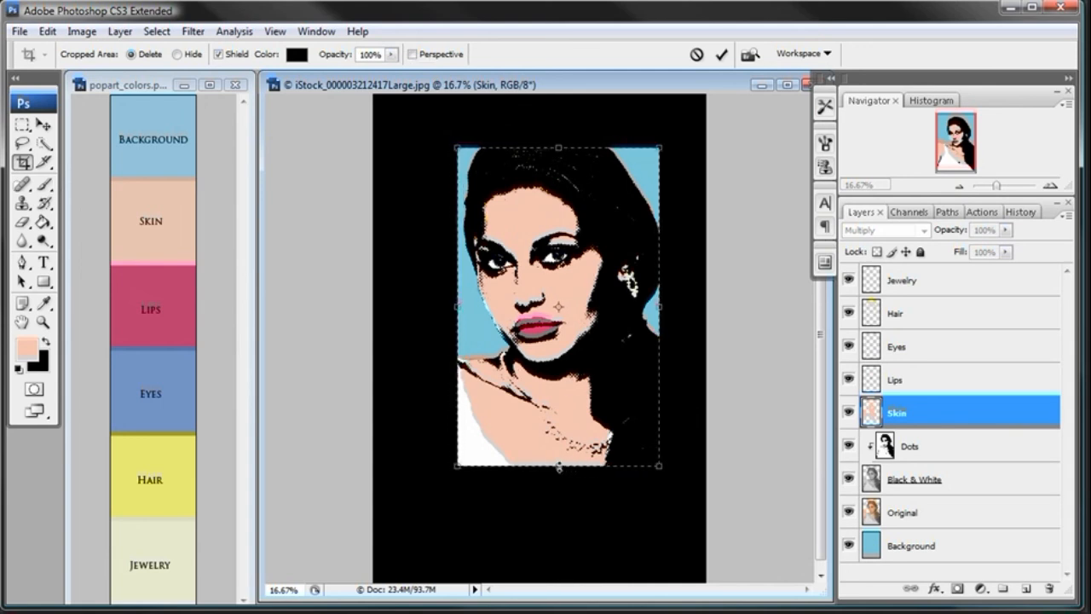
pyautogui.moveTo(559, 456); pyautogui.dragTo(559, 455)
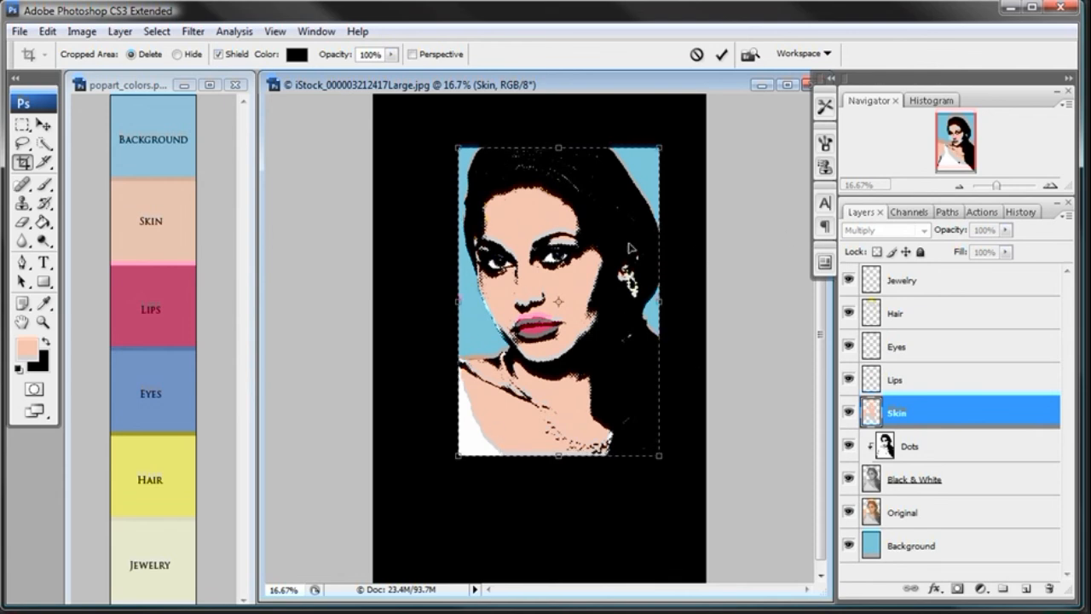
pyautogui.press('Return')
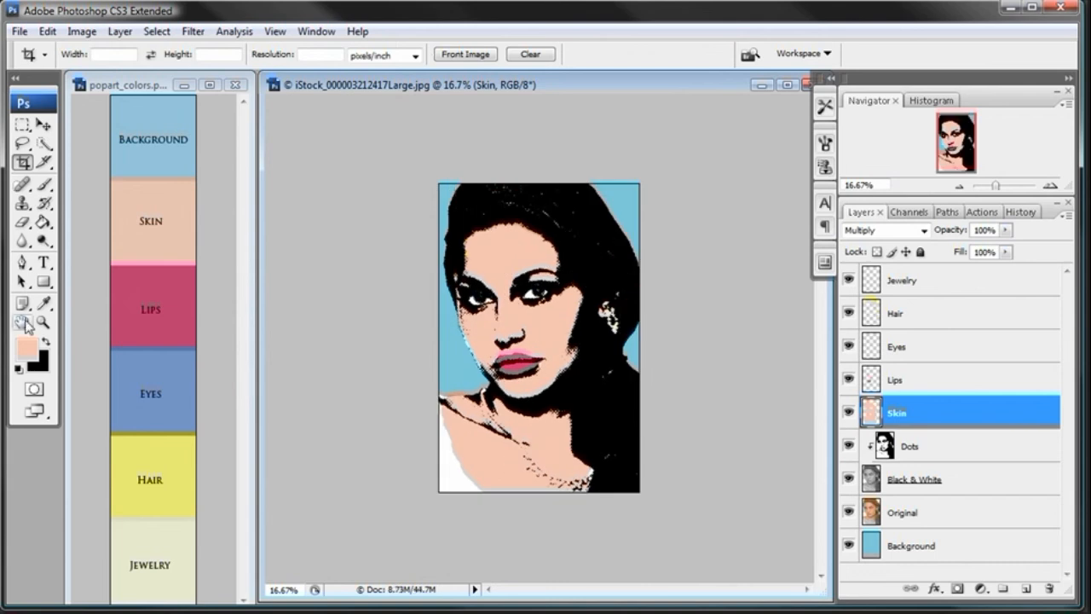
pyautogui.click(43, 323)
pyautogui.click(588, 317)
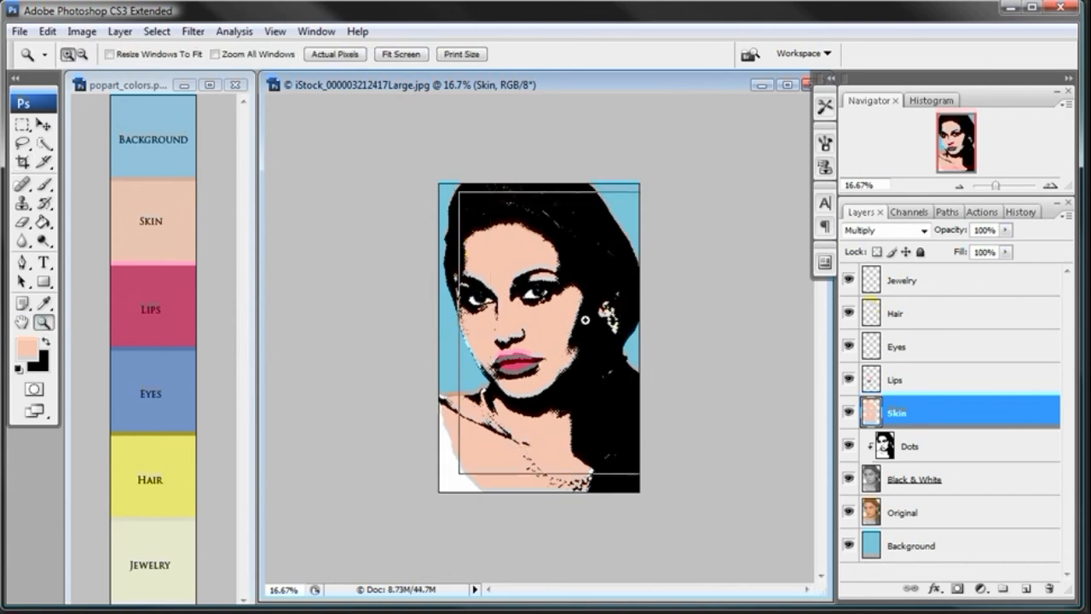
pyautogui.click(562, 352)
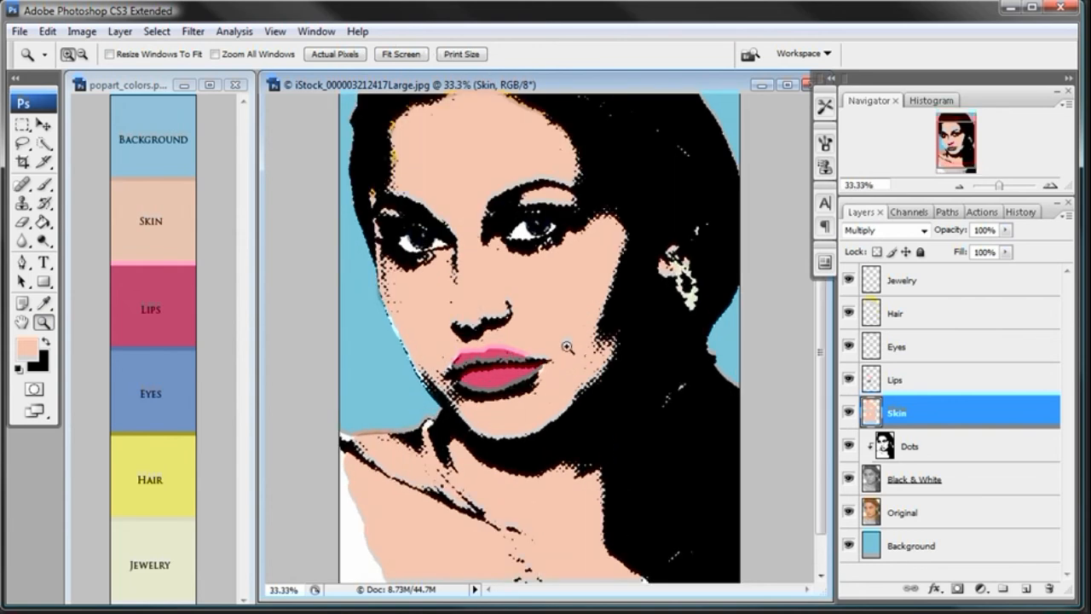
pyautogui.click(959, 187)
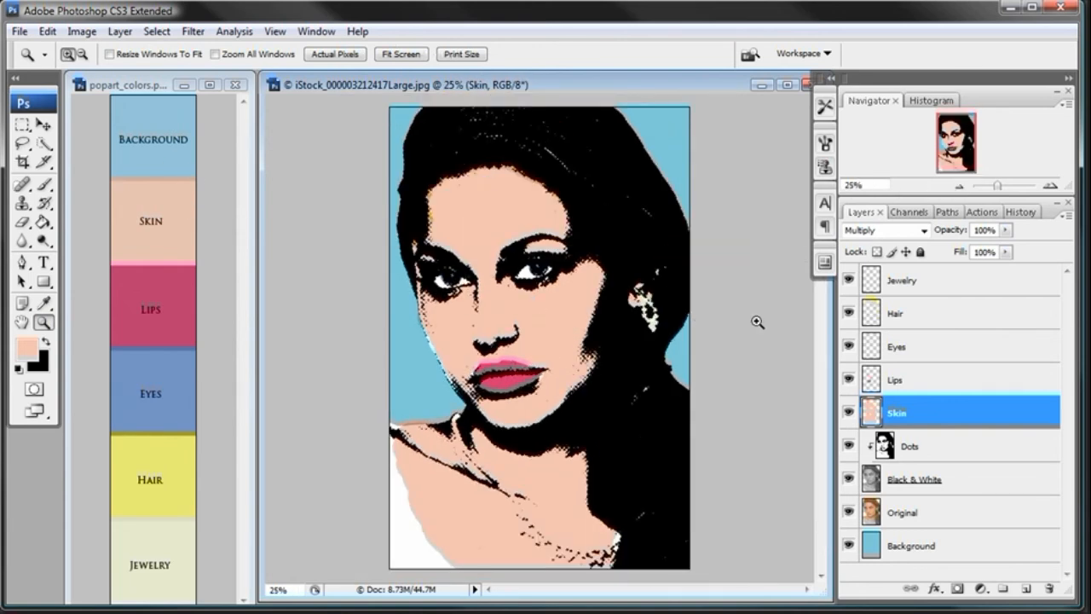
pyautogui.click(126, 92)
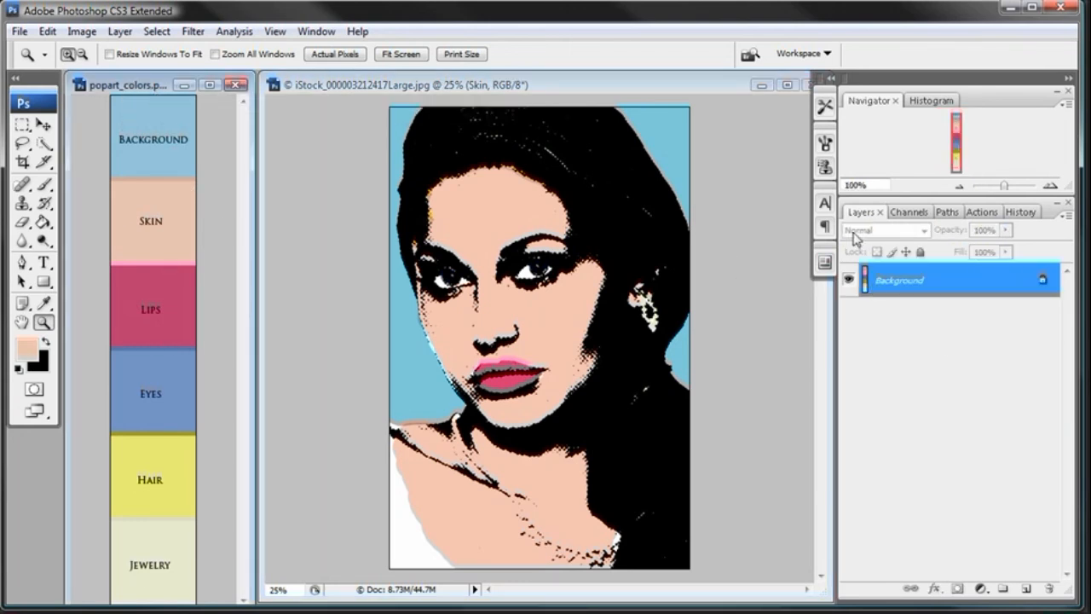
pyautogui.click(750, 116)
# - Add a new layer above the Jewelry layer and sample the blue Background palette color
pyautogui.click(947, 281)
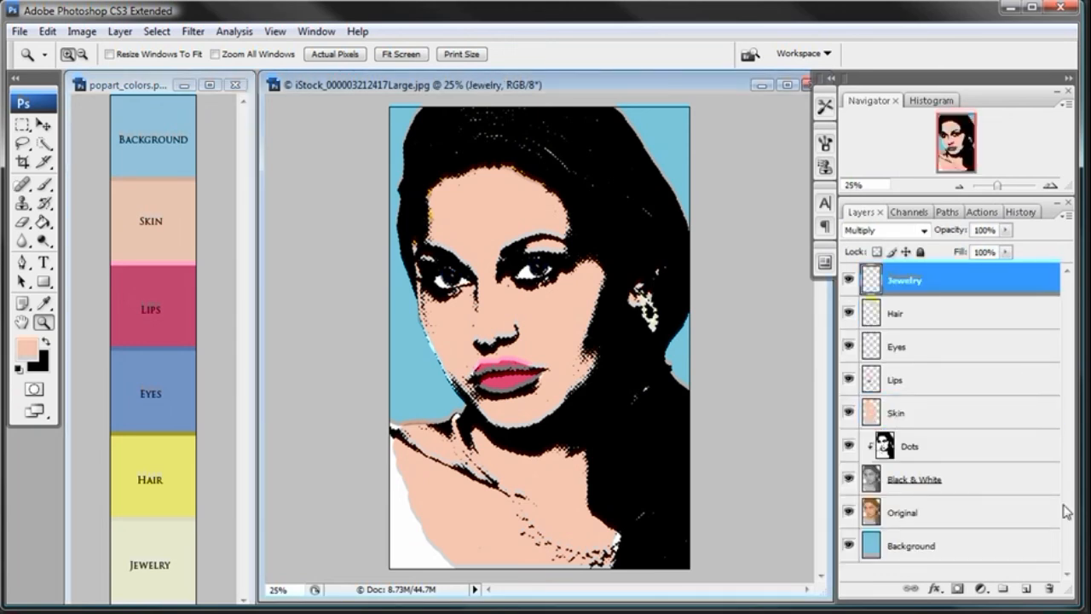
pyautogui.click(1027, 588)
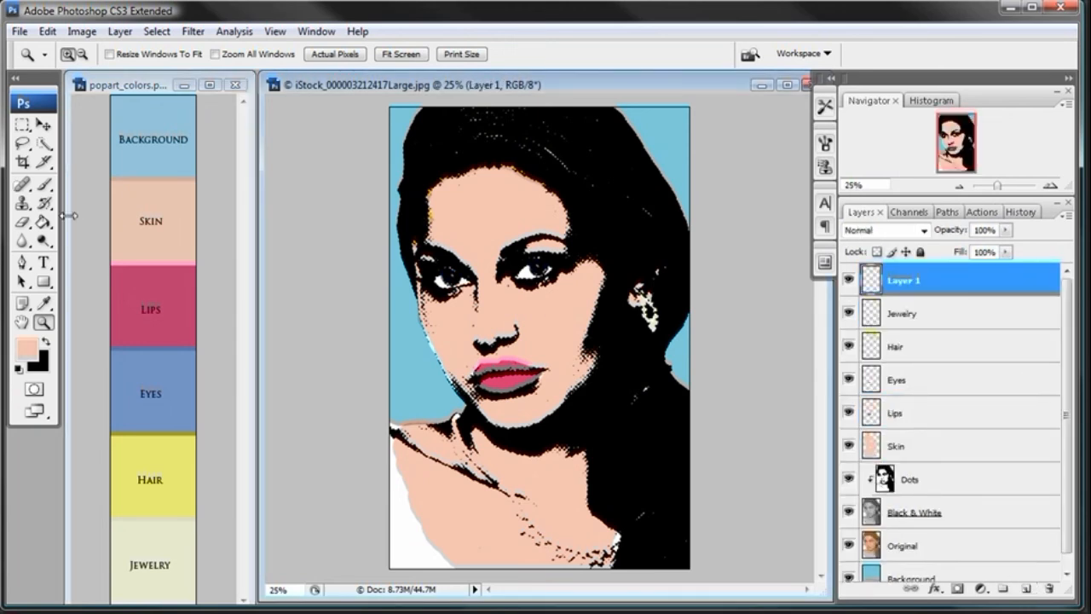
pyautogui.click(43, 221)
pyautogui.click(44, 302)
pyautogui.click(132, 168)
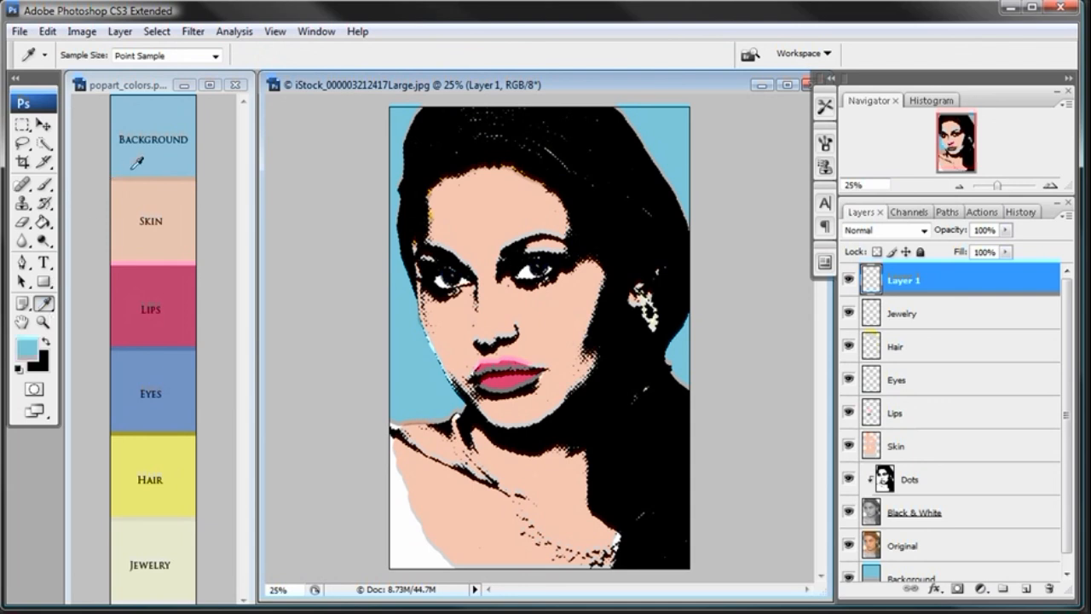
# - Fill the new top layer with the sampled blue and set its blending mode to Multiply
pyautogui.press('g')
pyautogui.click(496, 224)
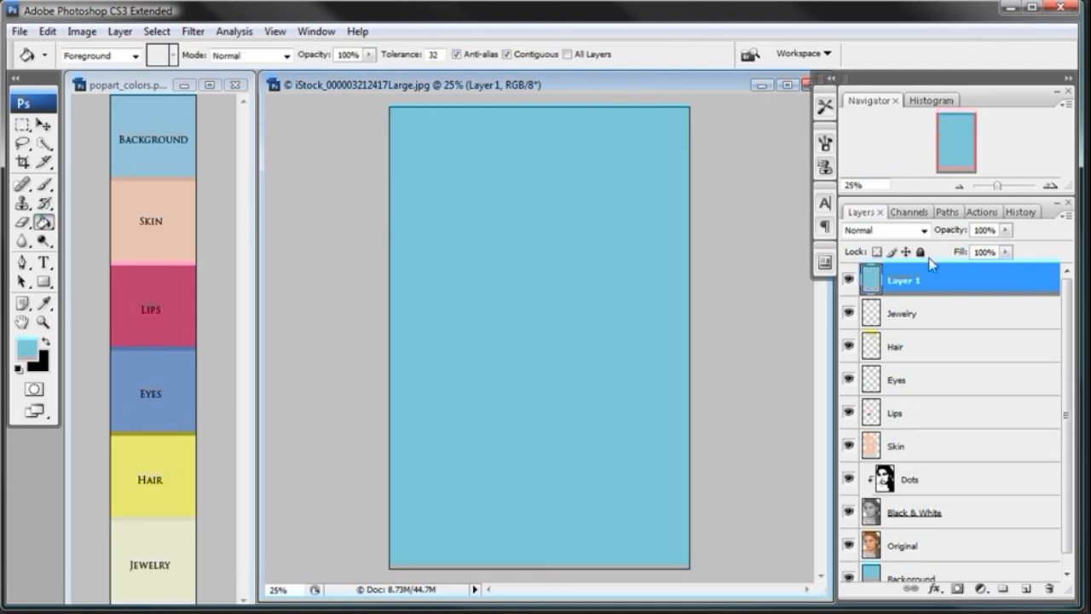
pyautogui.click(924, 231)
pyautogui.click(890, 301)
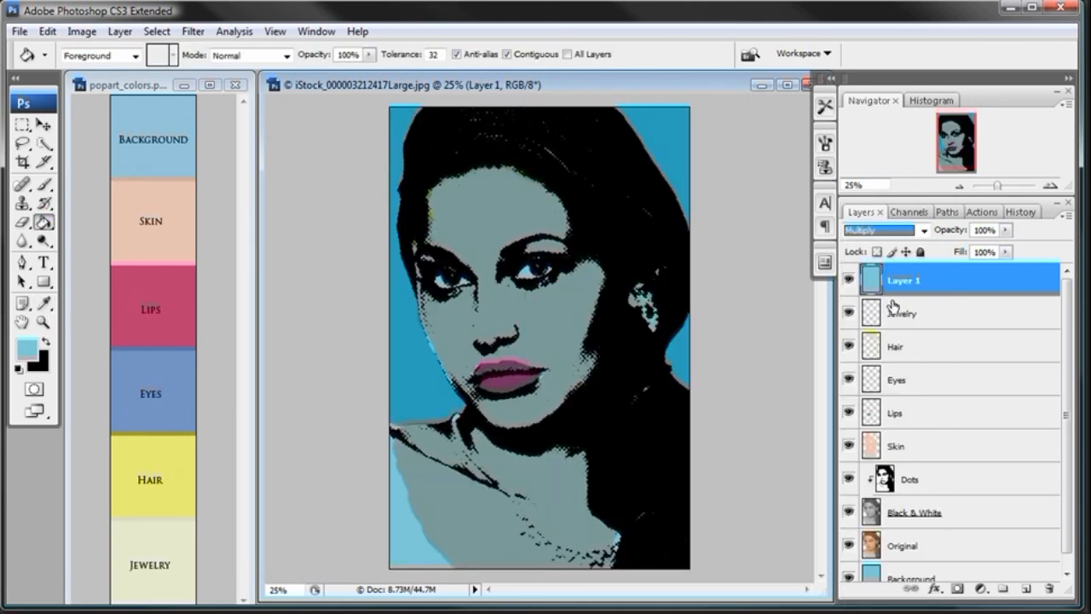
pyautogui.click(82, 34)
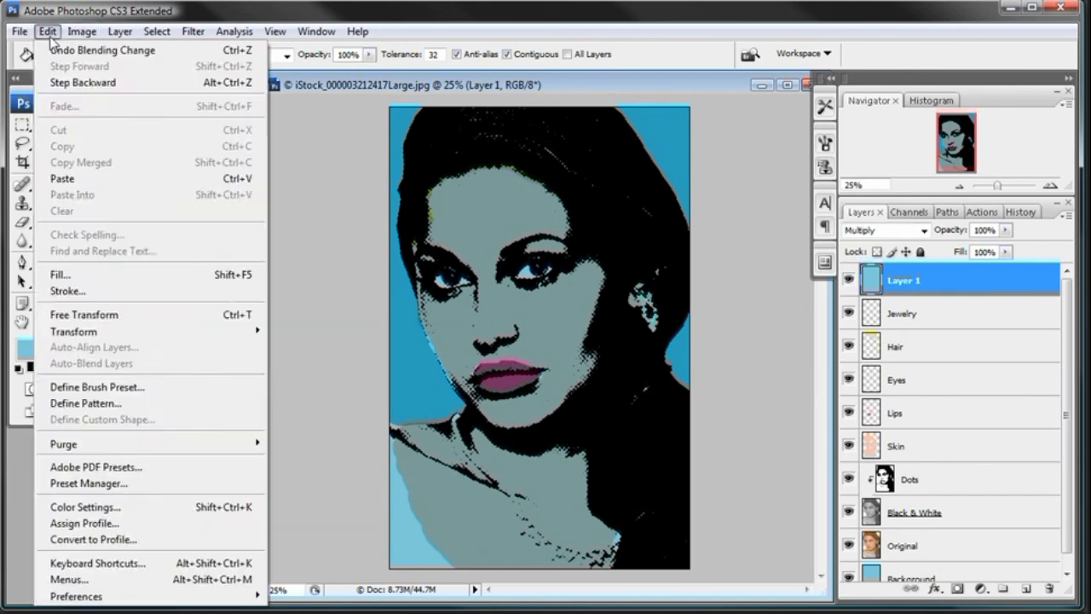
pyautogui.moveTo(137, 75)
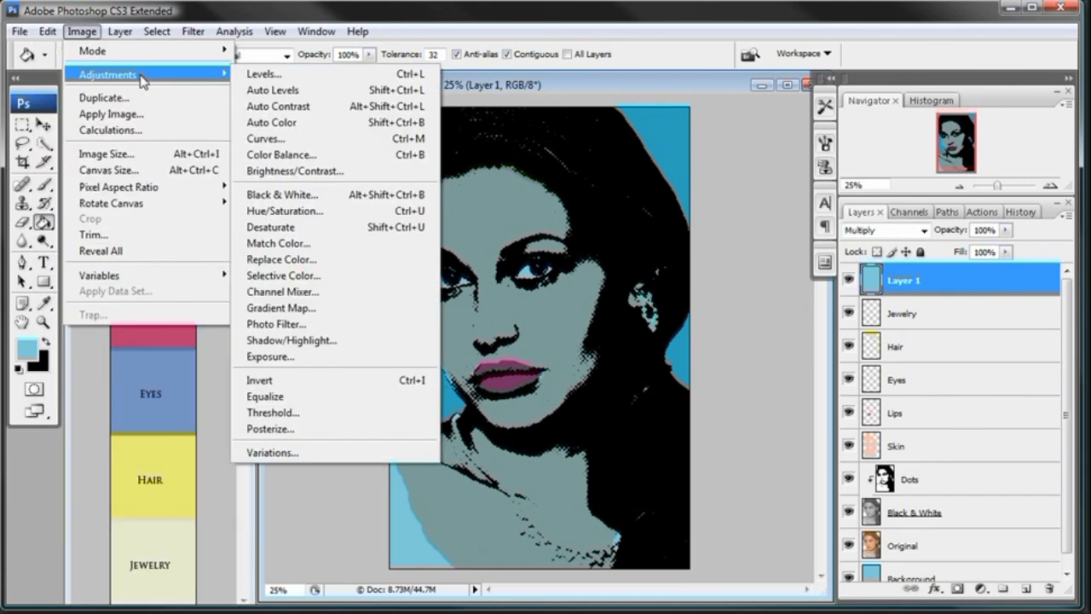
pyautogui.click(275, 212)
pyautogui.moveTo(742, 322); pyautogui.dragTo(672, 368)
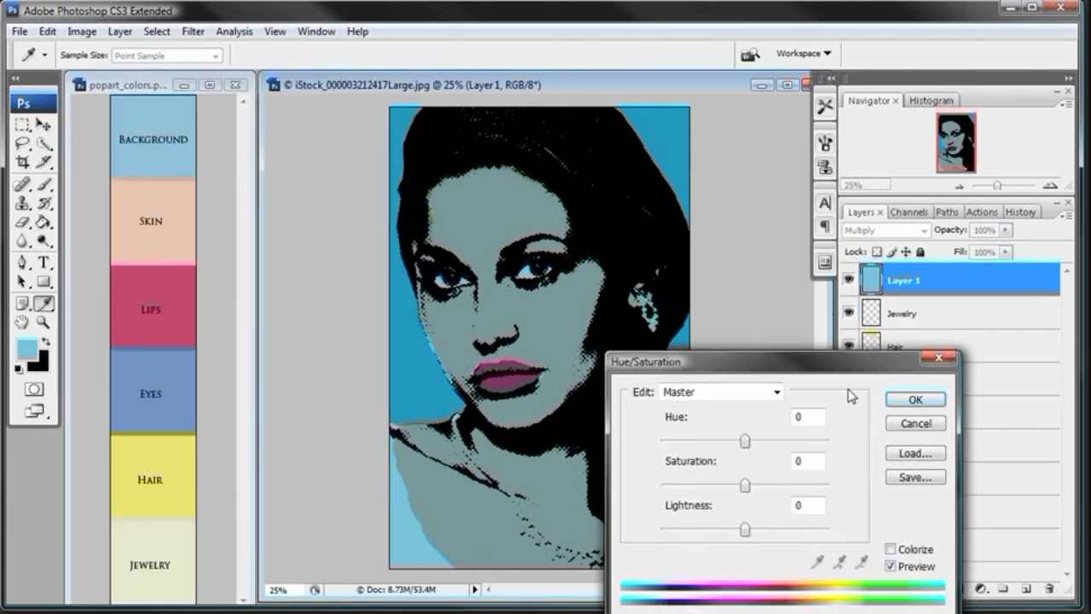
pyautogui.moveTo(777, 367); pyautogui.dragTo(891, 346)
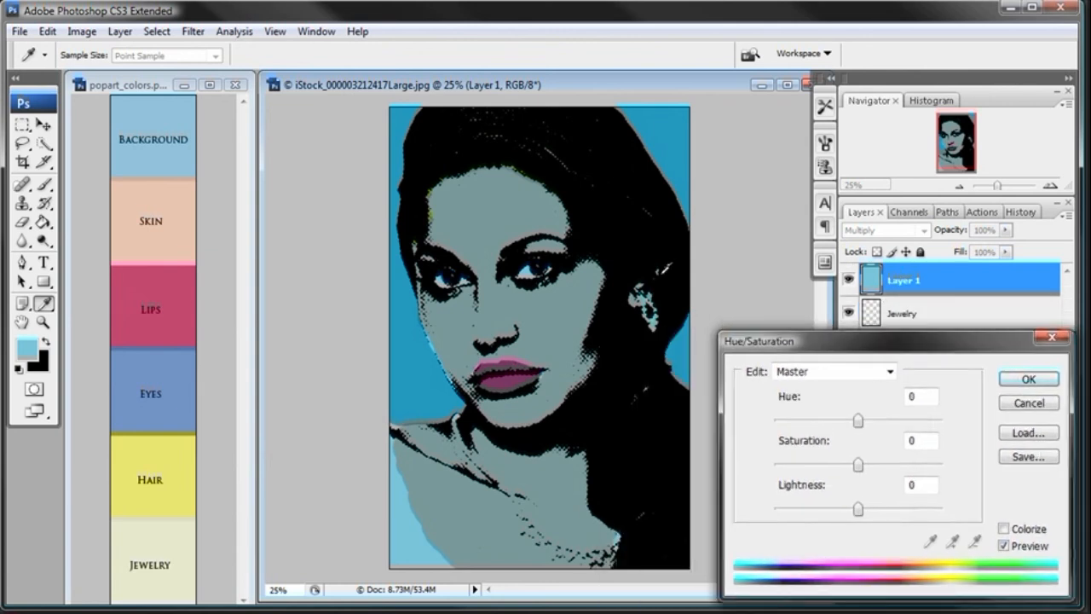
pyautogui.moveTo(857, 420); pyautogui.dragTo(786, 426)
pyautogui.moveTo(855, 466)
pyautogui.mouseDown()
pyautogui.moveTo(843, 467)
pyautogui.moveTo(891, 467)
pyautogui.moveTo(861, 467)
pyautogui.mouseUp()
pyautogui.click(814, 421)
pyautogui.moveTo(868, 421); pyautogui.dragTo(934, 421)
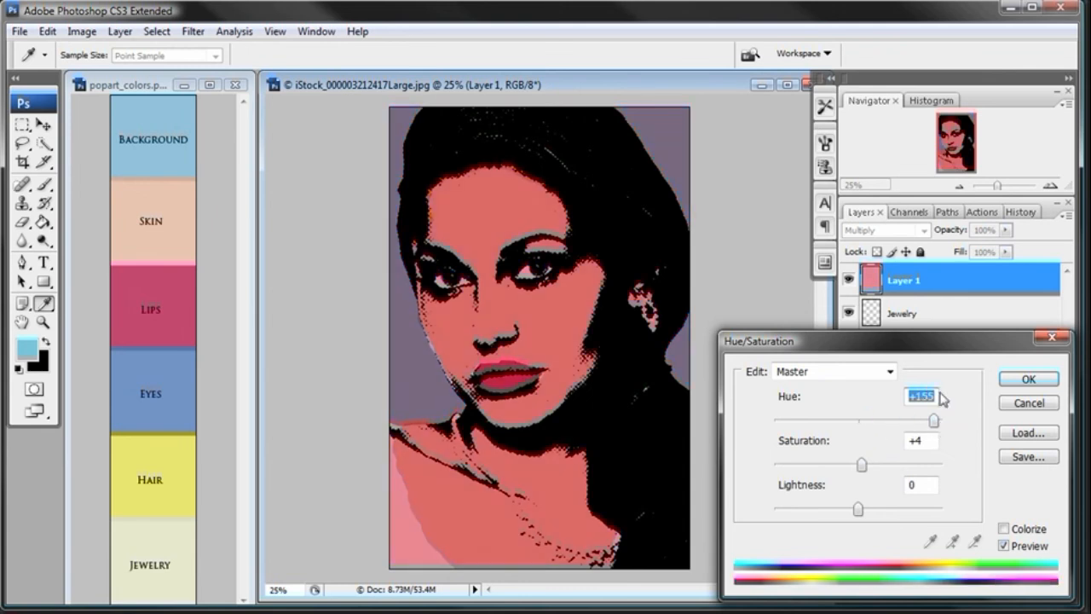
pyautogui.click(1009, 548)
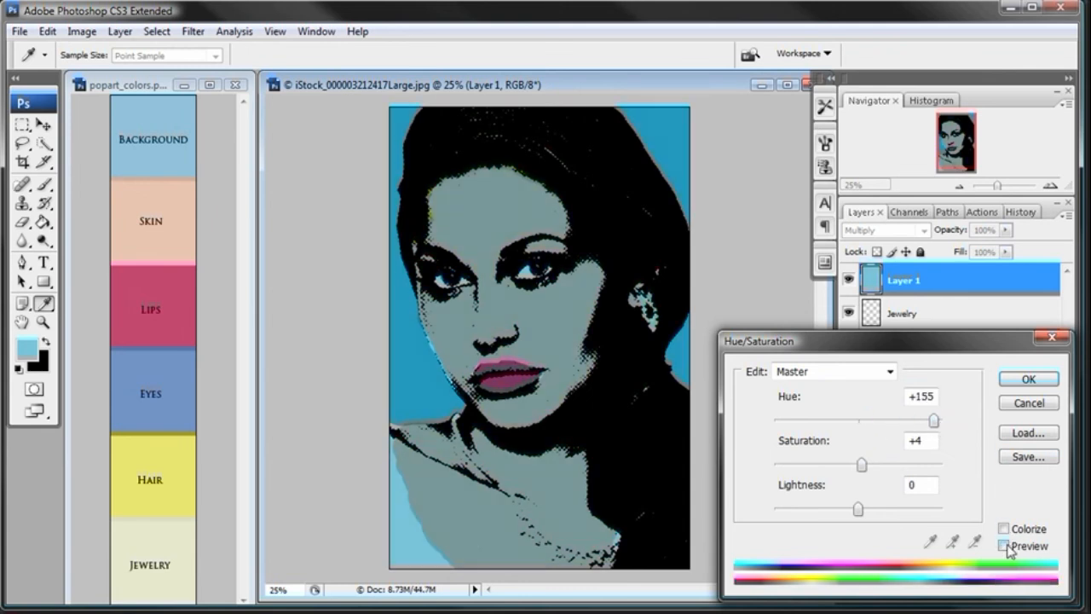
pyautogui.click(1029, 405)
pyautogui.press('g')
# - Toggle the blue top layer's visibility to compare the image with and without its tint
pyautogui.click(849, 281)
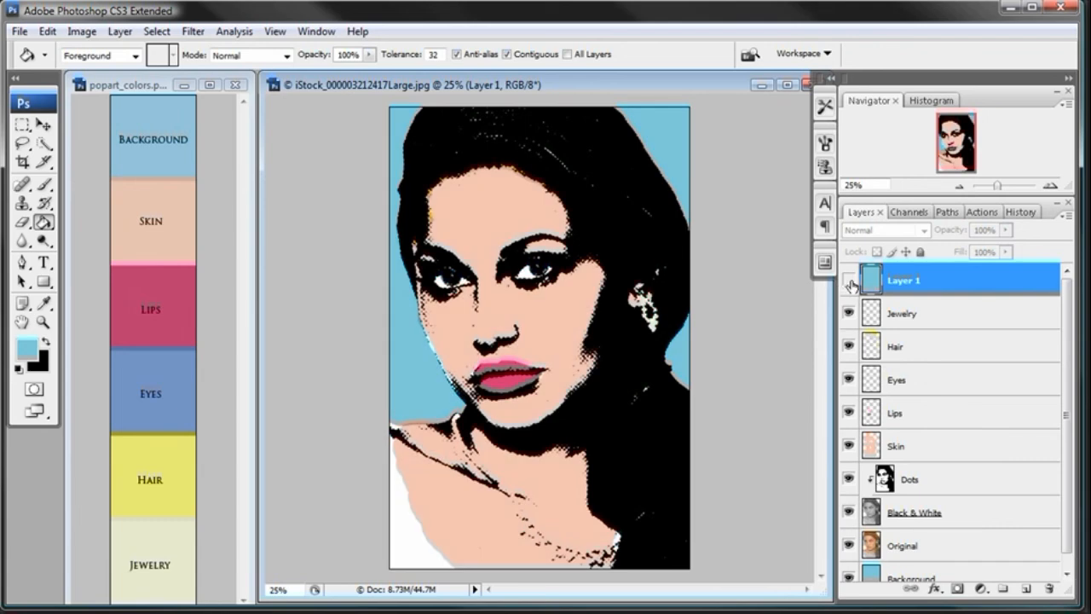
pyautogui.click(848, 282)
pyautogui.click(848, 281)
pyautogui.click(849, 281)
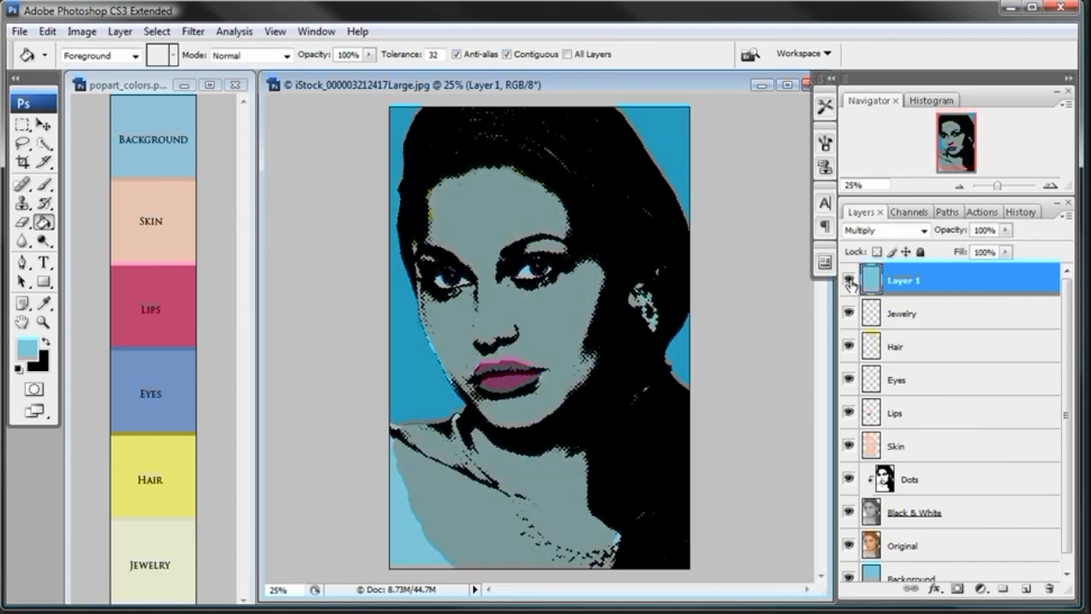
# - Apply a Hue/Saturation adjustment to the top fill layer with hue -145 and lightness +72
pyautogui.click(83, 32)
pyautogui.moveTo(89, 75)
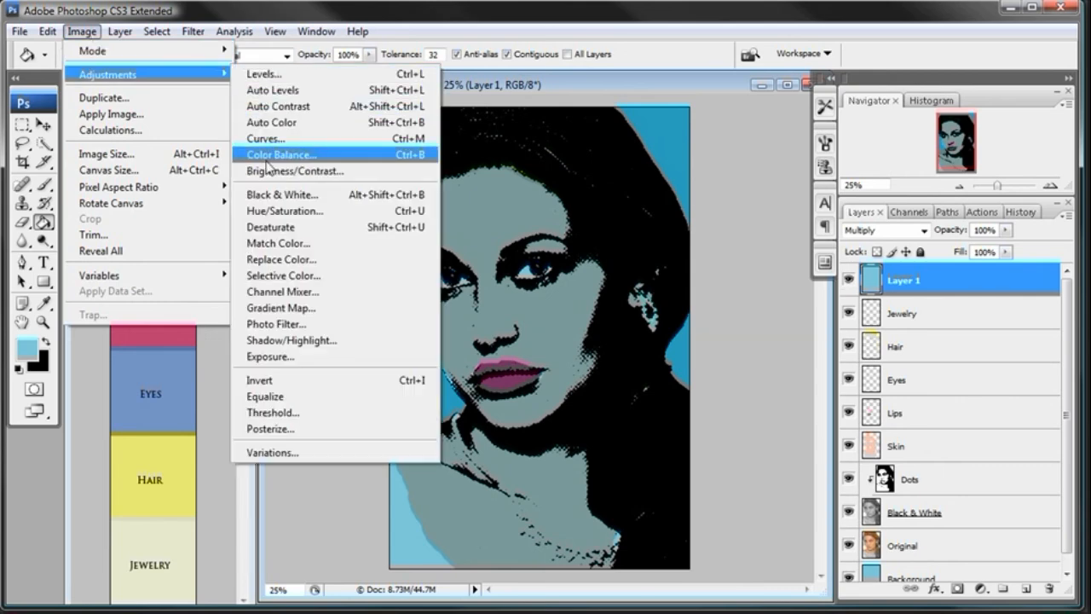
pyautogui.click(265, 212)
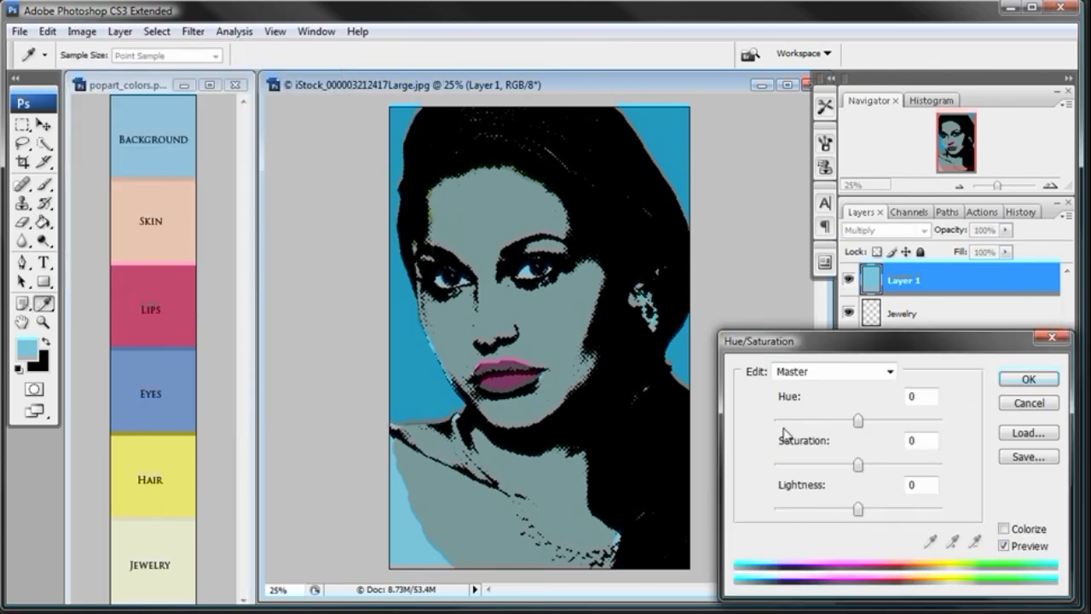
pyautogui.click(783, 420)
pyautogui.moveTo(784, 421); pyautogui.dragTo(777, 421)
pyautogui.moveTo(858, 509); pyautogui.dragTo(907, 509)
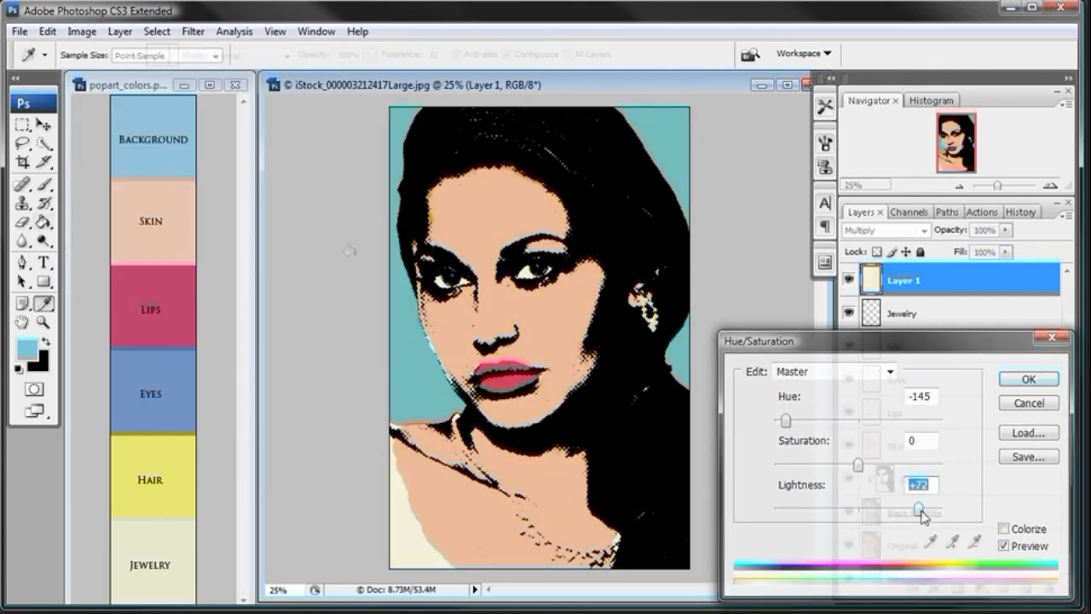
pyautogui.press('Return')
pyautogui.press('g')
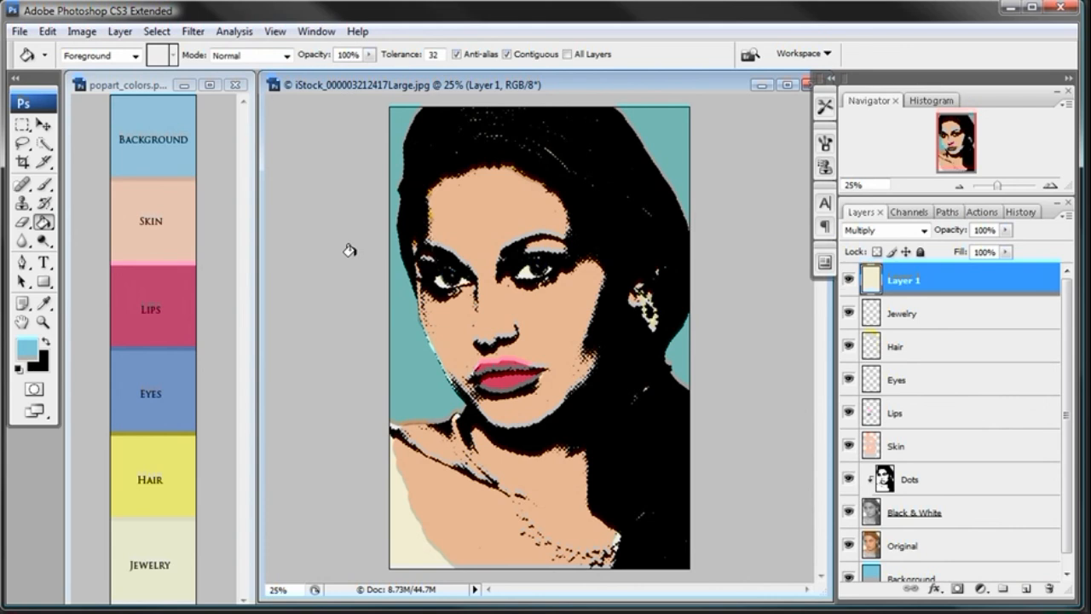